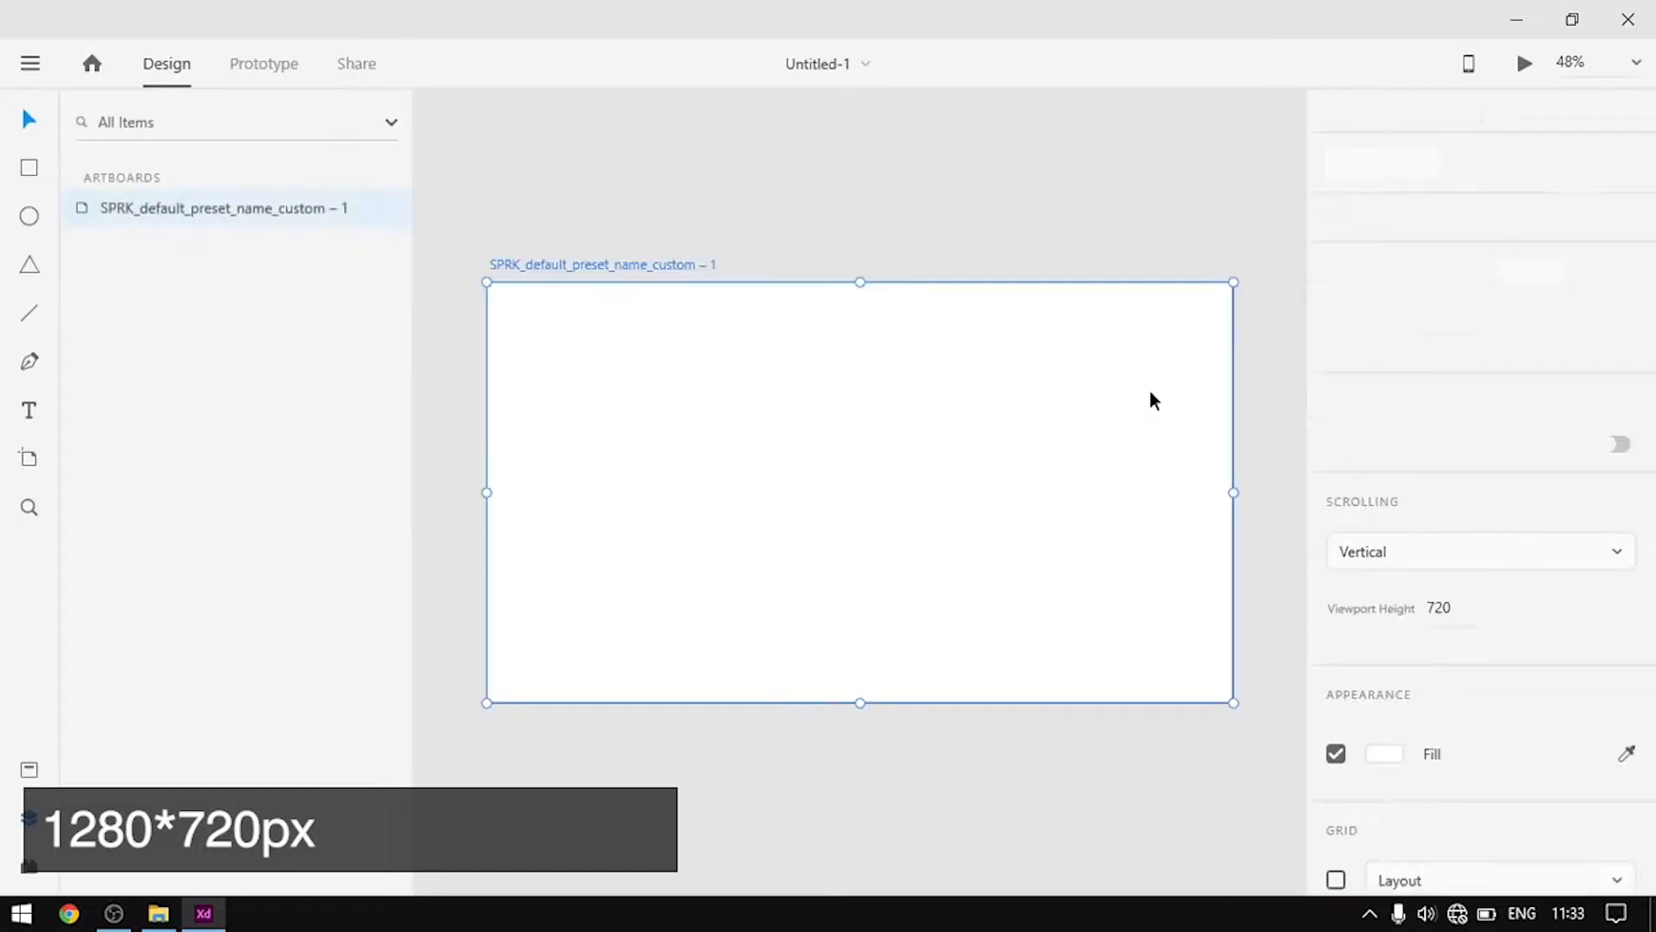
Dismiss the green upgrade notice and open the Resources folder in File Explorer
{"action": "left_click", "coordinate": [1111, 183]}
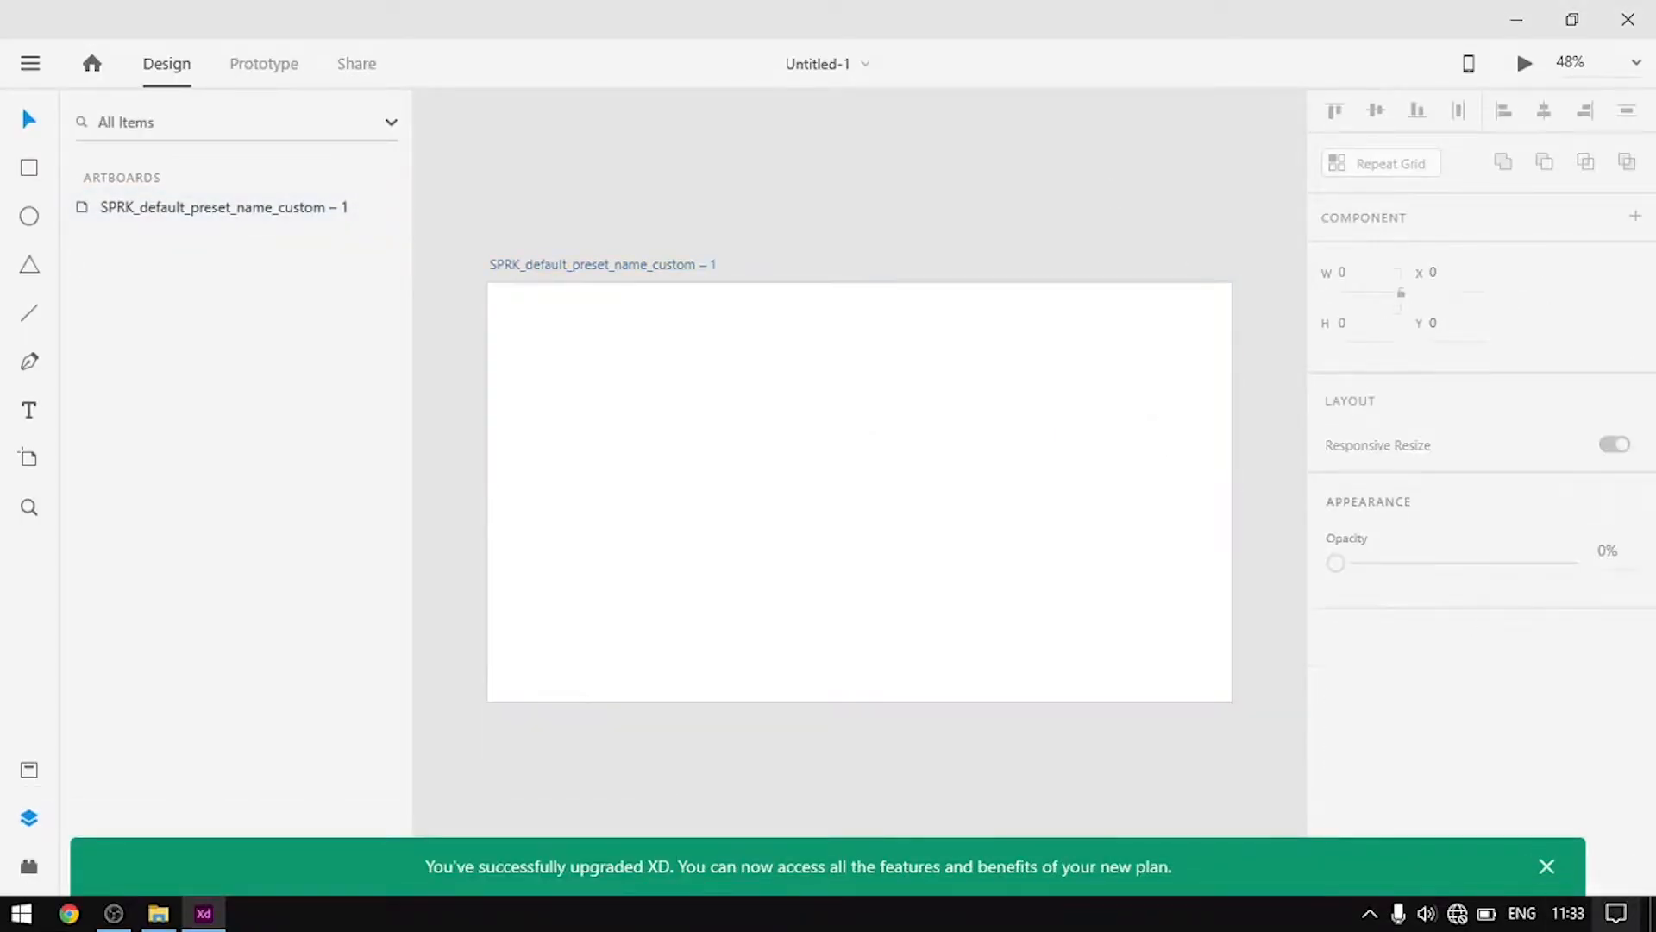
{"action": "left_click", "coordinate": [1547, 866]}
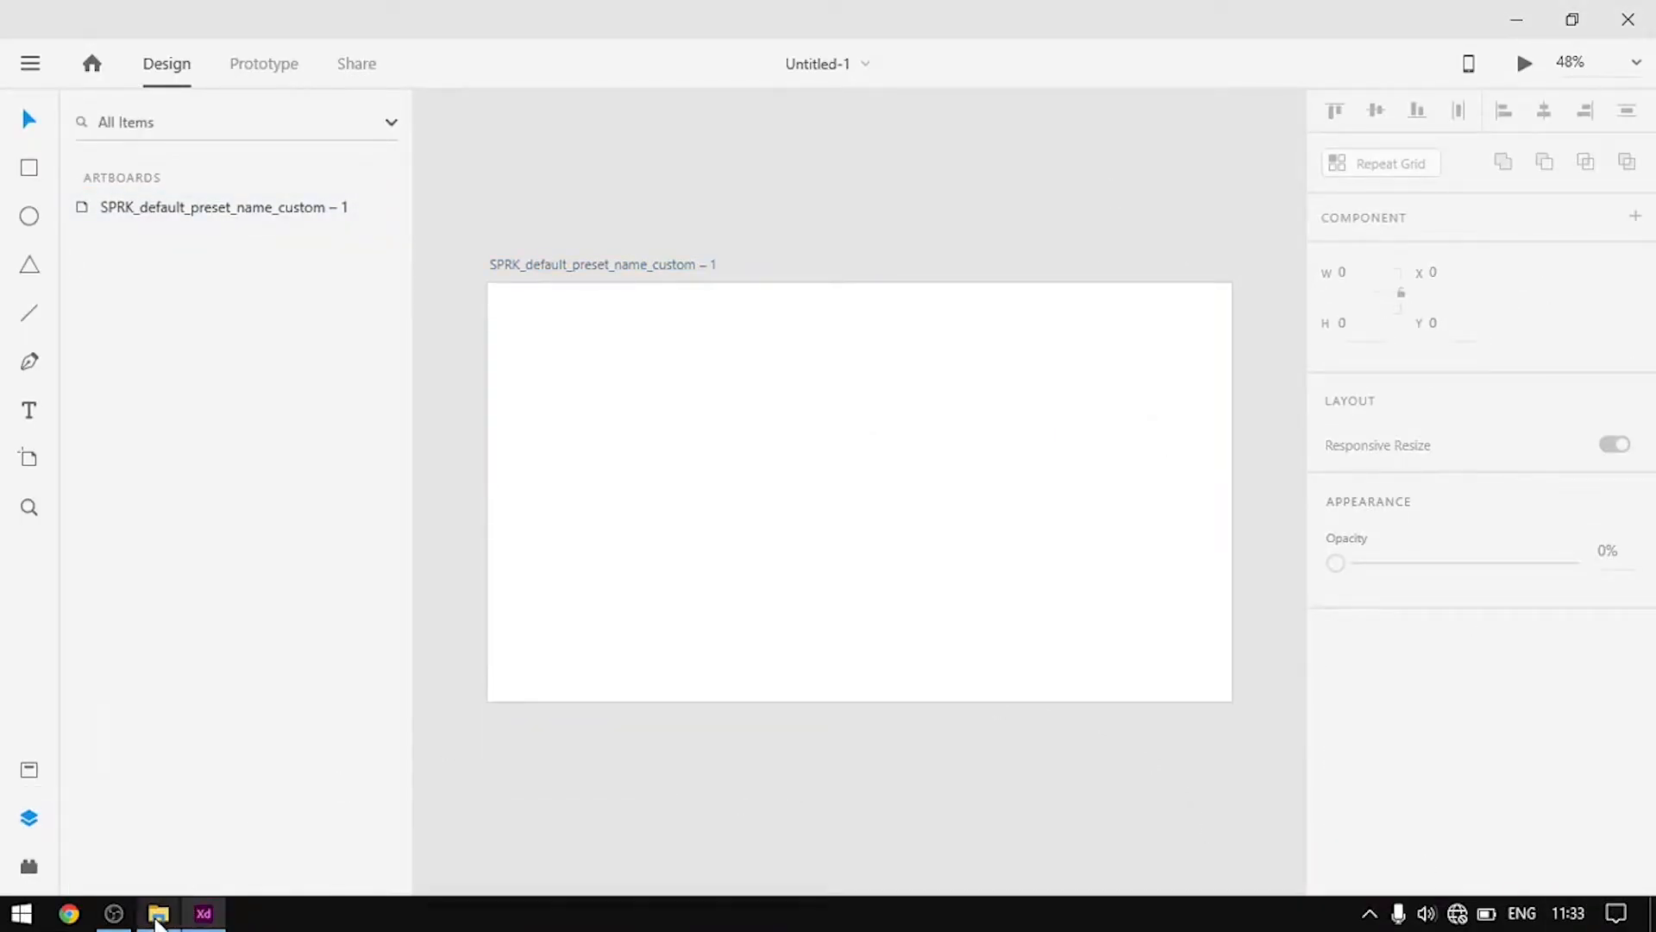
{"action": "left_click", "coordinate": [158, 914]}
Place the SPRK bubble image on the artboard, sized 1280×720 to fill it
{"action": "left_click_drag", "start_coordinate": [666, 649], "coordinate": [608, 576]}
{"action": "left_click", "coordinate": [1410, 86]}
{"action": "left_click_drag", "start_coordinate": [802, 655], "coordinate": [680, 387]}
{"action": "left_click_drag", "start_coordinate": [860, 491], "coordinate": [1229, 716]}
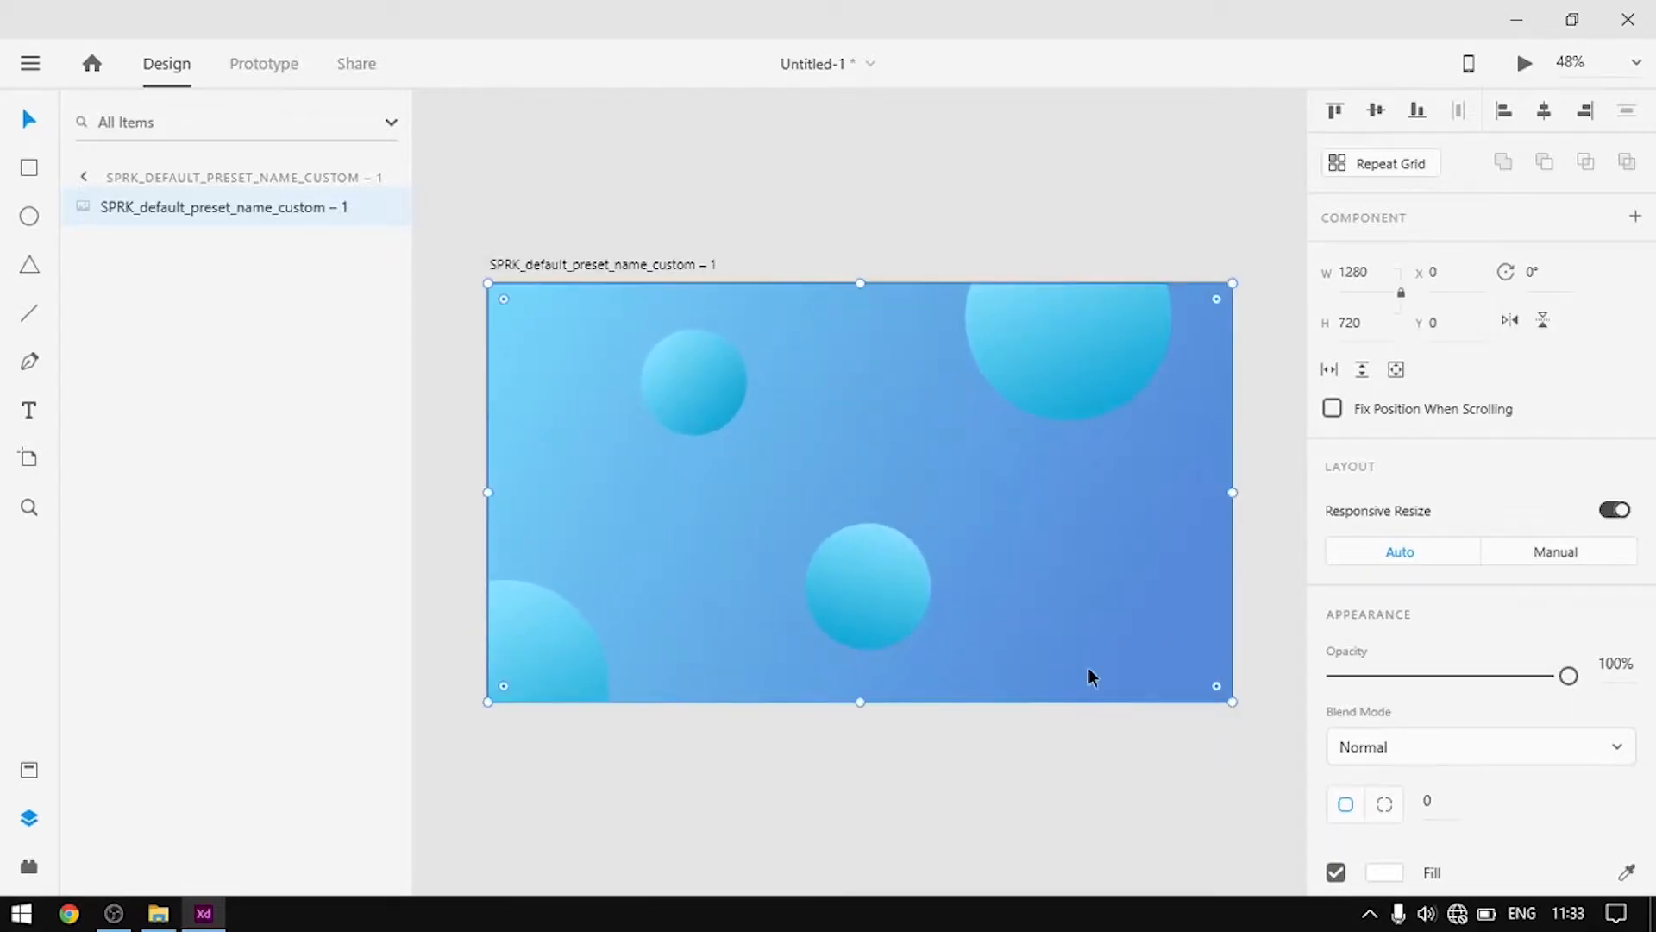
{"action": "left_click", "coordinate": [882, 202]}
{"action": "left_click", "coordinate": [815, 515]}
Draw a 790×461 white rectangle, centre it, and round its corners to 48
{"action": "left_click", "coordinate": [39, 171]}
{"action": "mouse_move", "coordinate": [608, 400]}
{"action": "left_mouse_down"}
{"action": "mouse_move", "coordinate": [839, 447]}
{"action": "mouse_move", "coordinate": [1103, 579]}
{"action": "mouse_move", "coordinate": [1066, 667]}
{"action": "left_mouse_up"}
{"action": "left_click_drag", "start_coordinate": [796, 532], "coordinate": [822, 484]}
{"action": "left_click_drag", "start_coordinate": [1081, 375], "coordinate": [1073, 385]}
{"action": "left_click", "coordinate": [944, 173]}
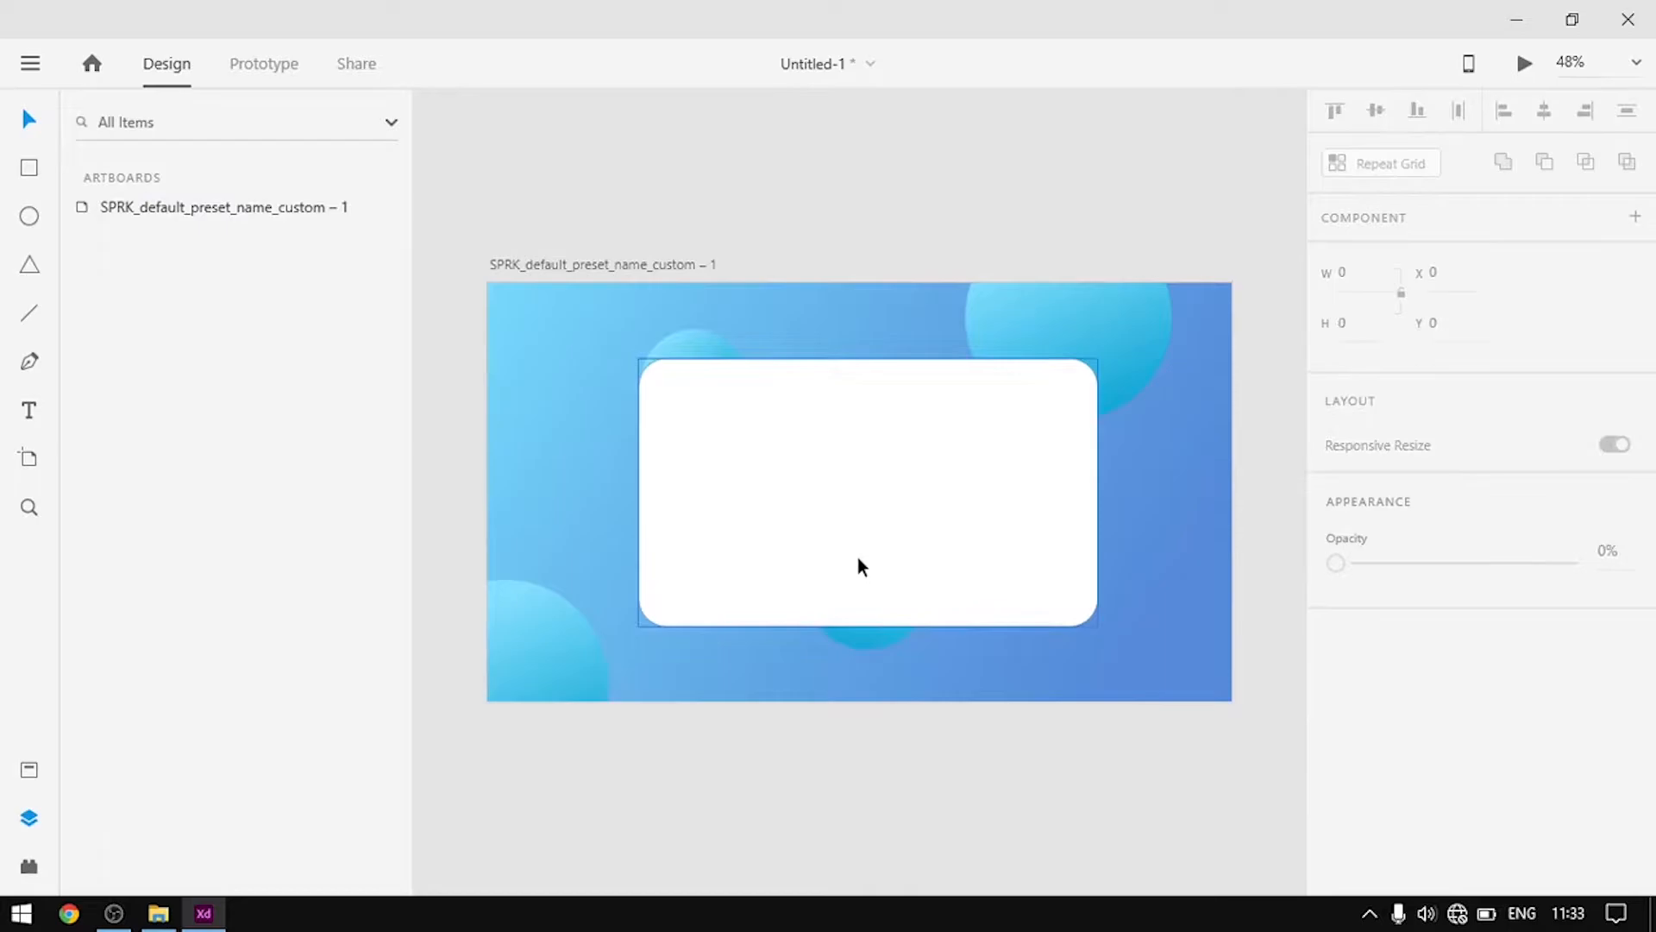
{"action": "scroll", "coordinate": [859, 516], "scroll_direction": "up", "scroll_amount": 1}
{"action": "scroll", "coordinate": [858, 515], "scroll_direction": "up", "scroll_amount": 2}
{"action": "scroll", "coordinate": [793, 576], "scroll_direction": "down", "scroll_amount": 2}
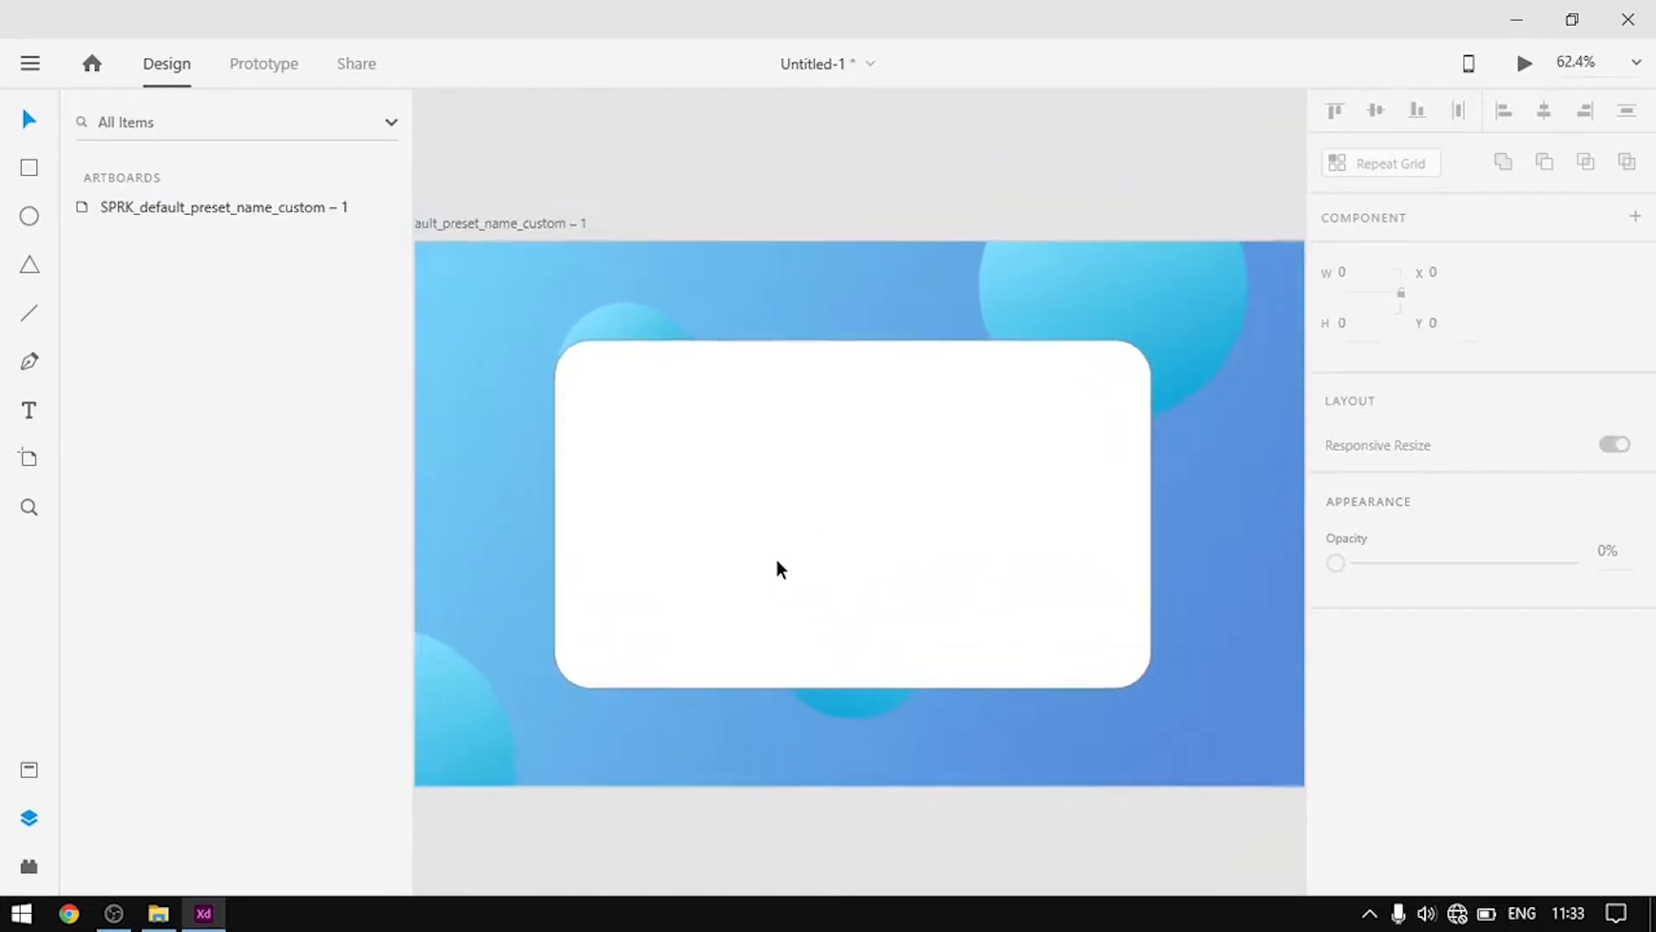
Remove the card's border and give it a diagonal linear gradient fill
{"action": "left_click", "coordinate": [918, 593]}
{"action": "scroll", "coordinate": [1466, 707], "scroll_direction": "down", "scroll_amount": 4}
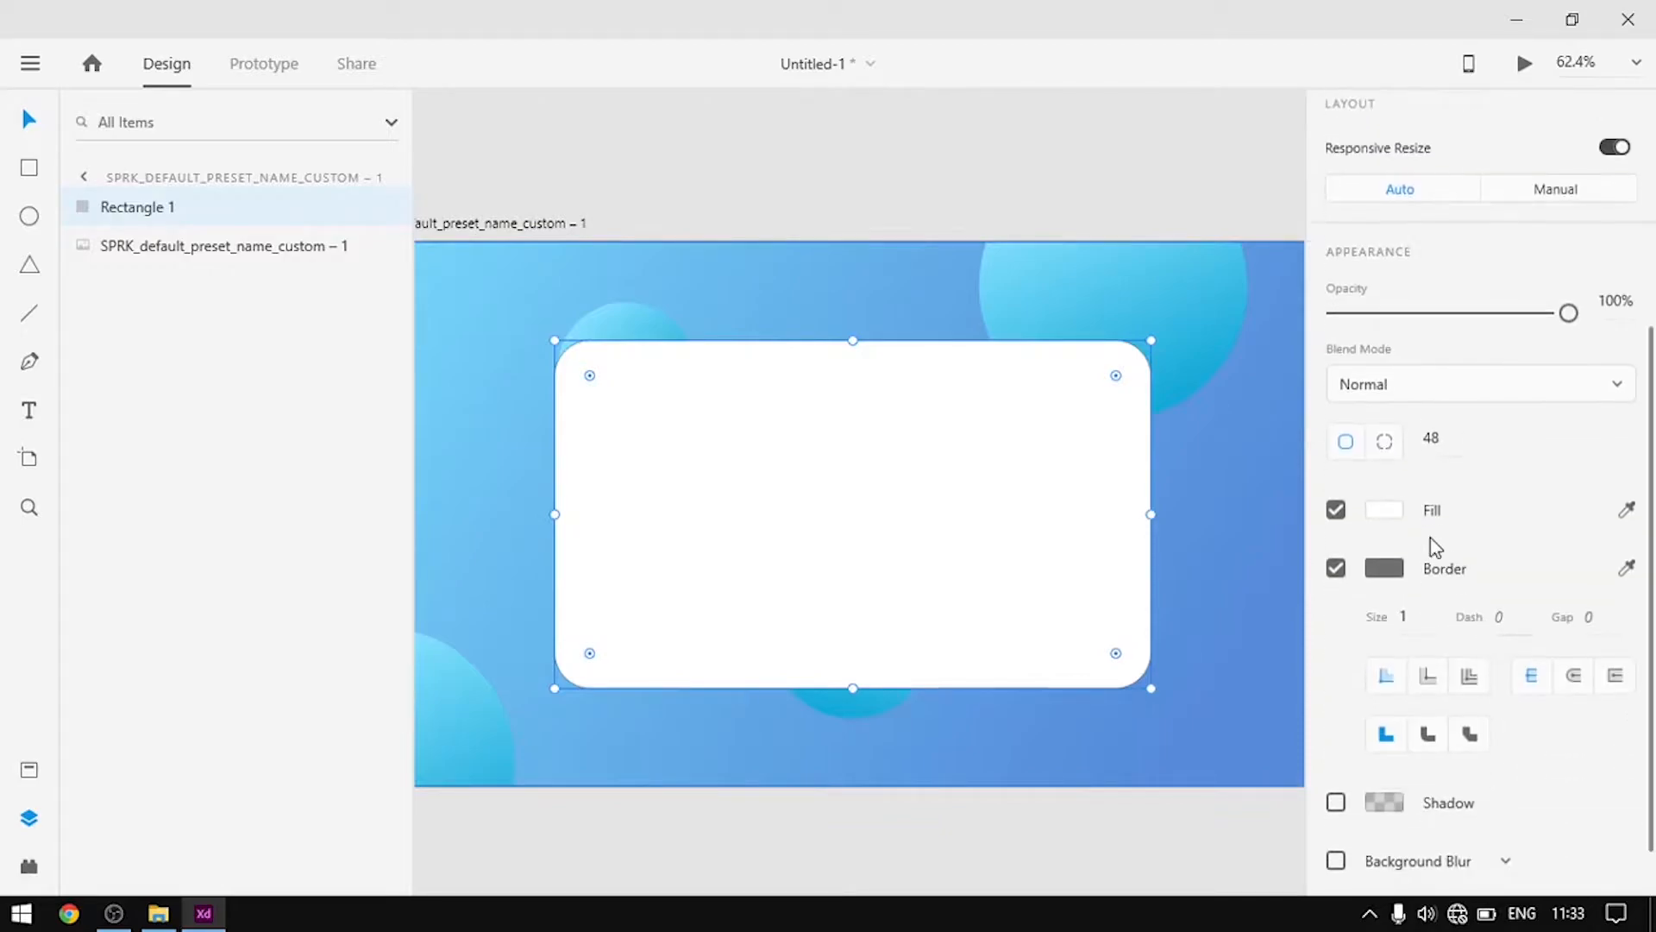
{"action": "left_click", "coordinate": [1335, 568]}
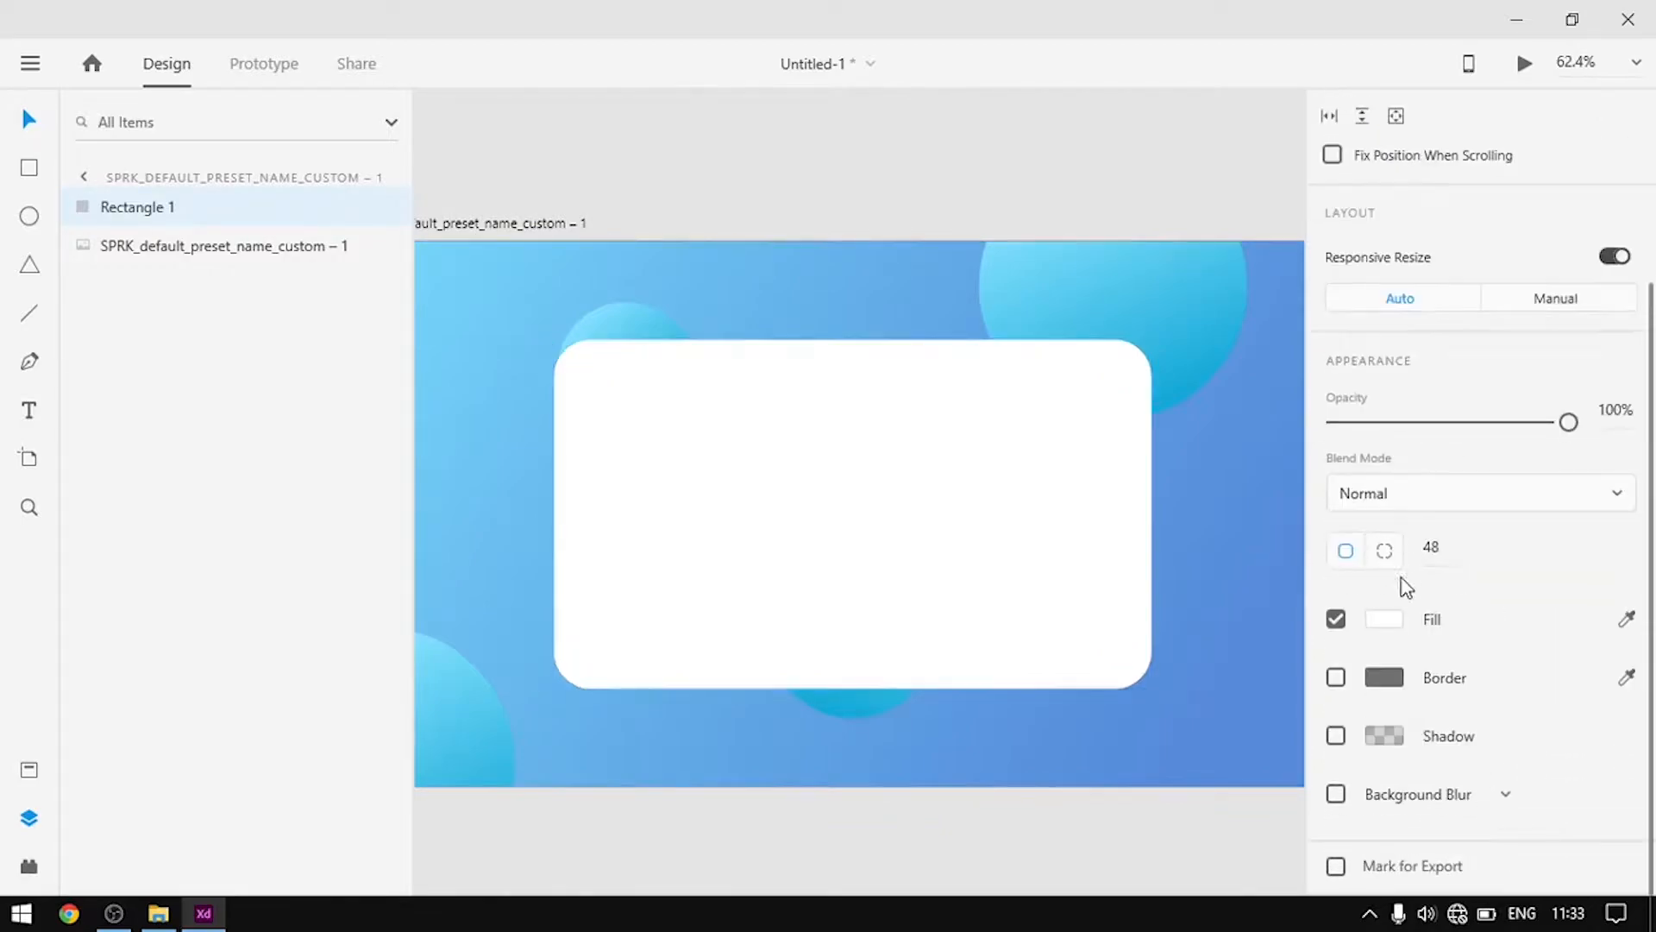
{"action": "left_click", "coordinate": [1385, 620]}
{"action": "left_click", "coordinate": [1054, 447]}
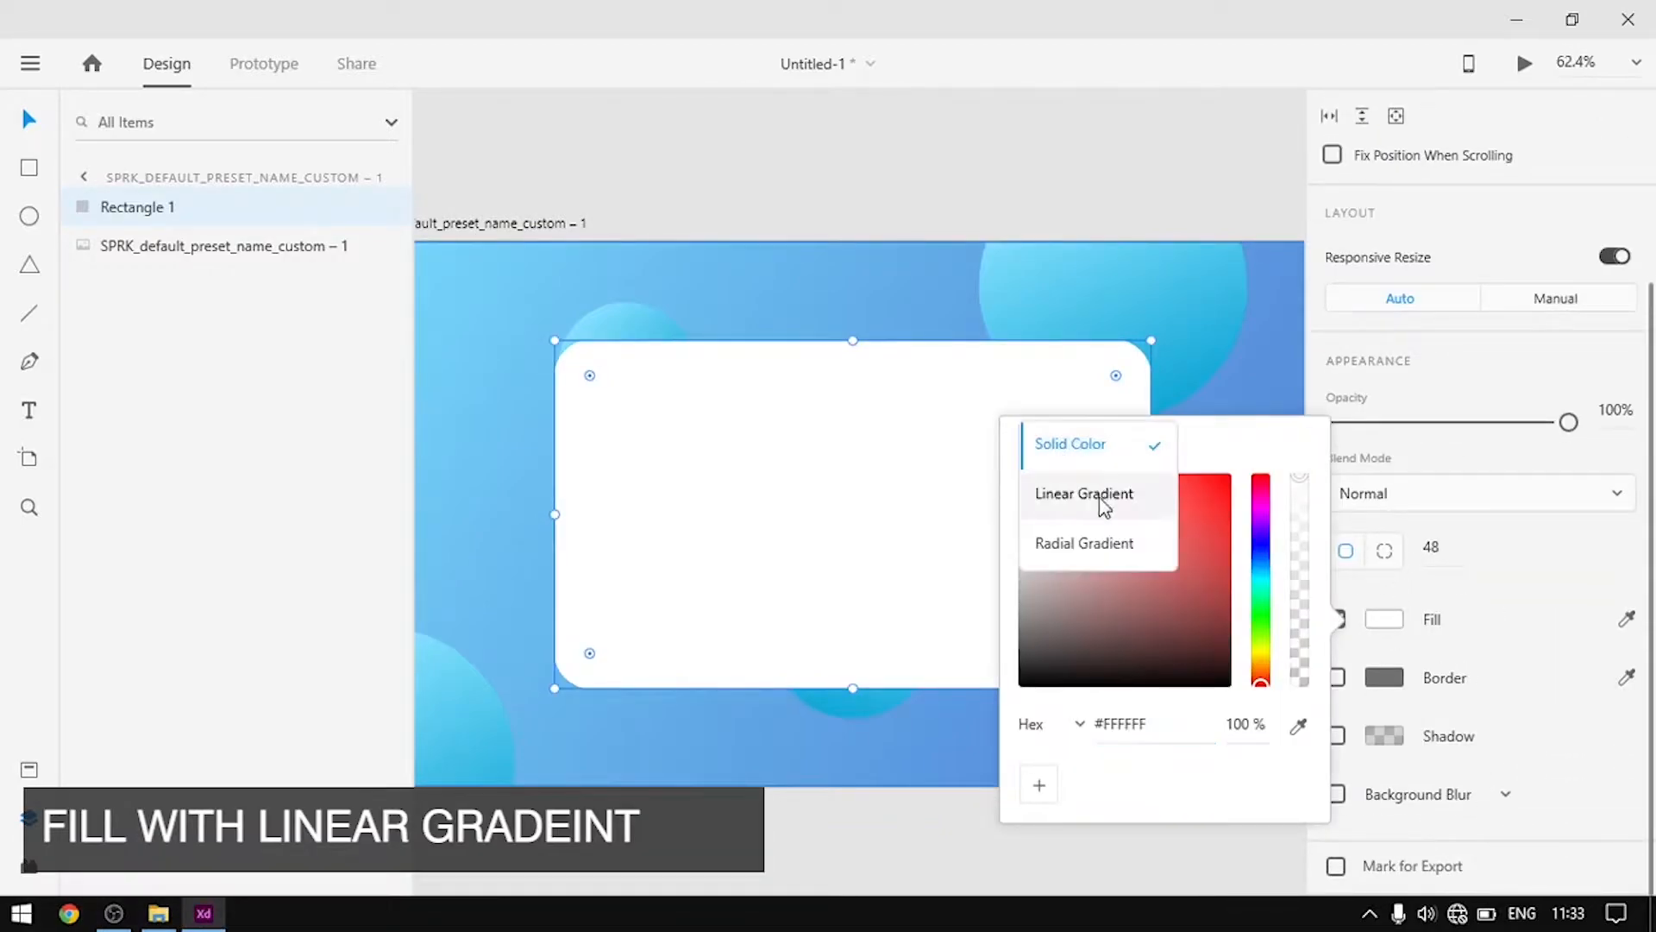
{"action": "left_click", "coordinate": [1095, 502]}
{"action": "left_click_drag", "start_coordinate": [854, 340], "coordinate": [568, 350]}
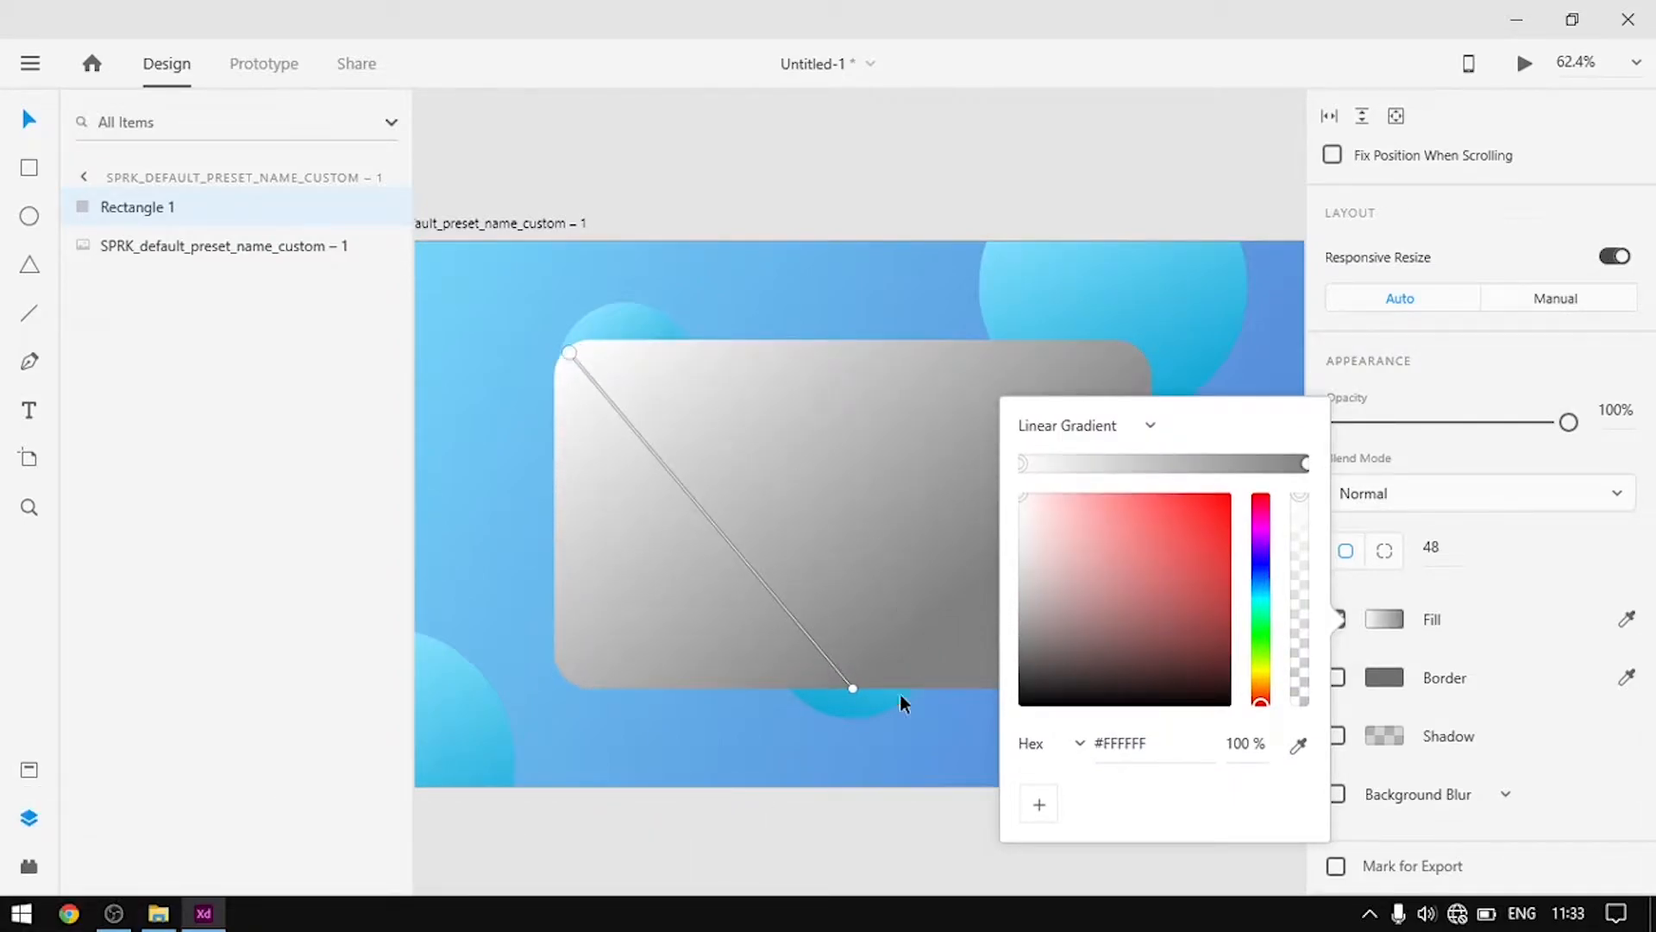
{"action": "left_click_drag", "start_coordinate": [854, 687], "coordinate": [1042, 605]}
Make both gradient stops #FFFFFF, with the end at 40% and the start at 10% opacity
{"action": "left_click_drag", "start_coordinate": [1160, 743], "coordinate": [1105, 747]}
{"action": "type", "text": "ff"}
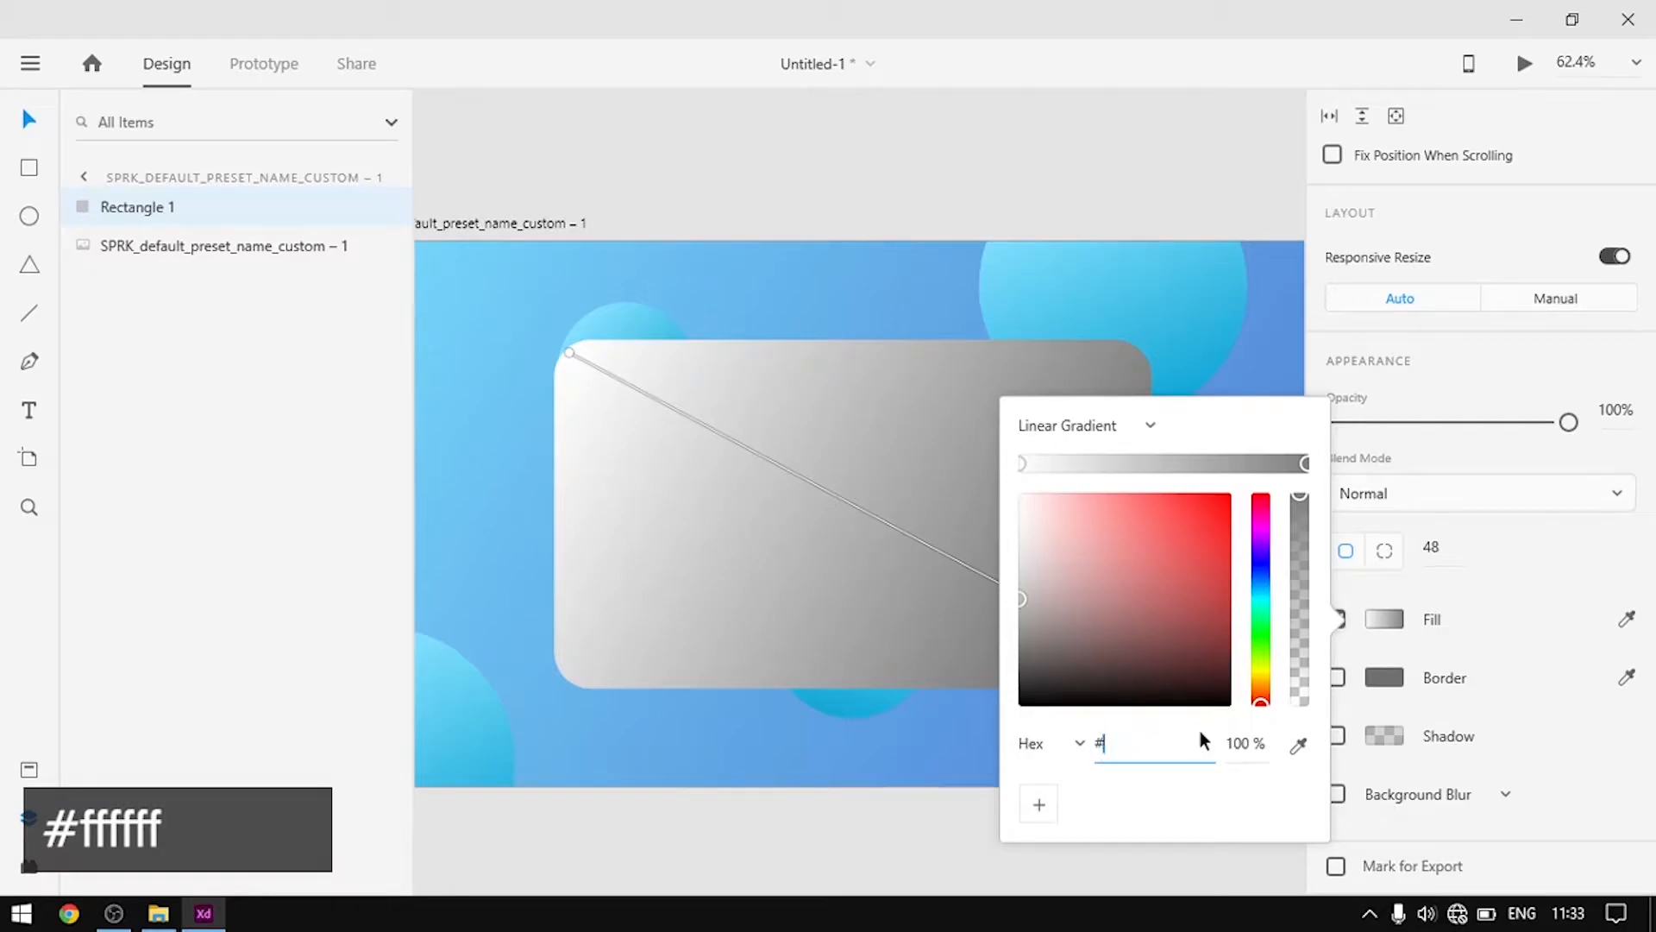
{"action": "type", "text": "ffff"}
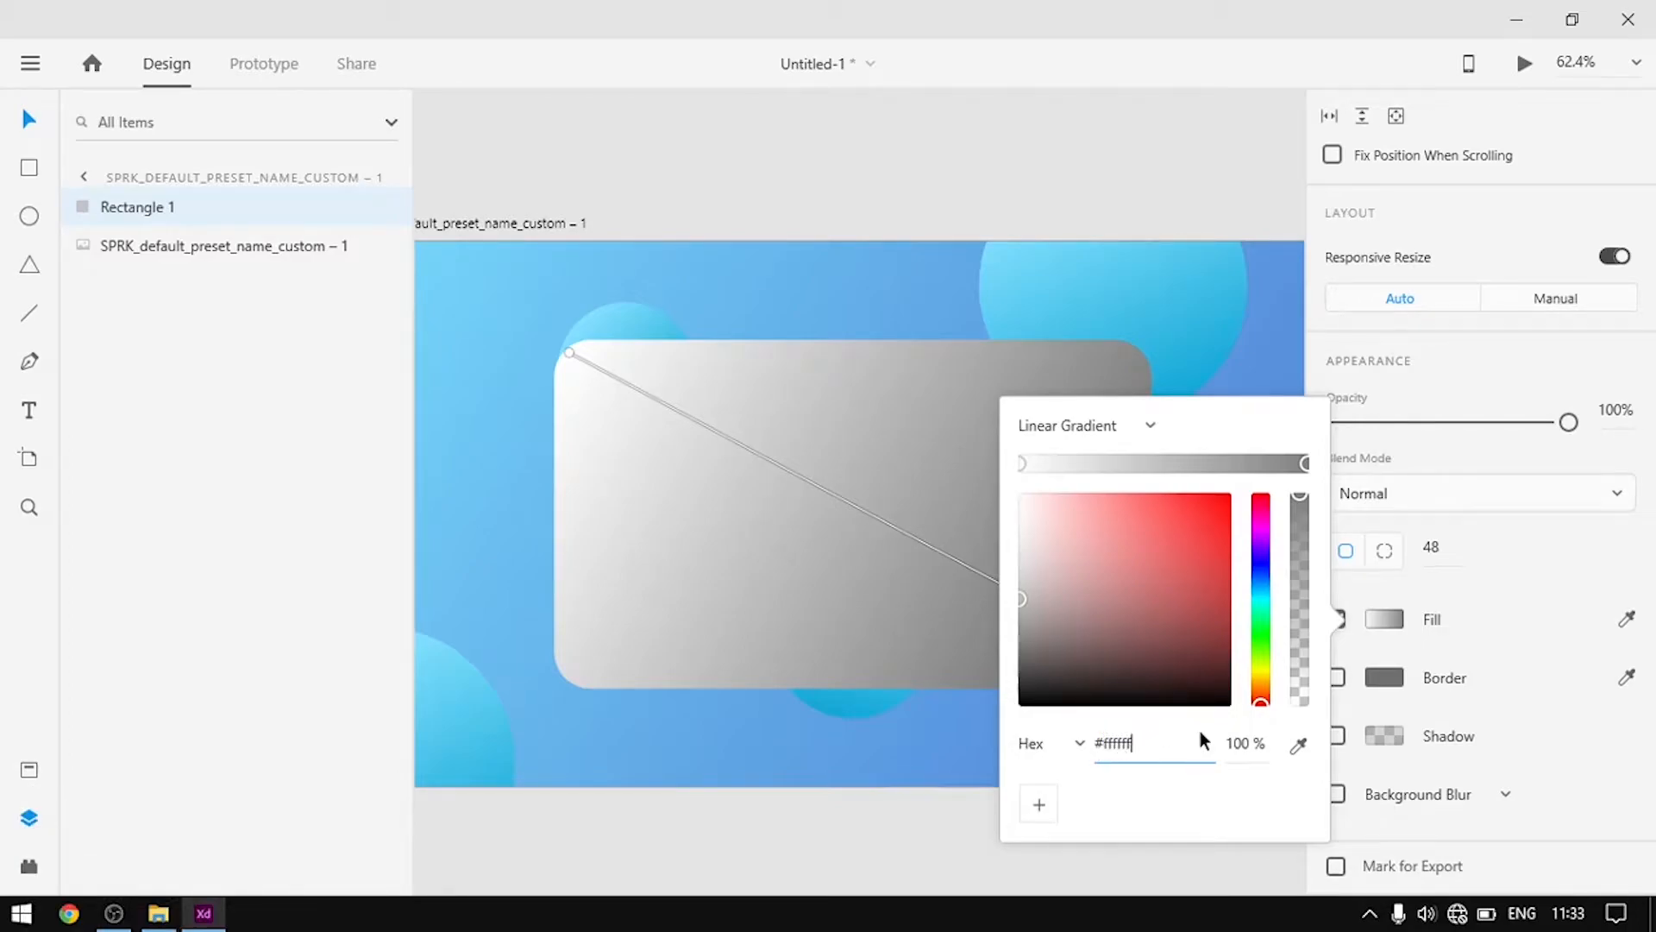
{"action": "left_click", "coordinate": [1242, 742]}
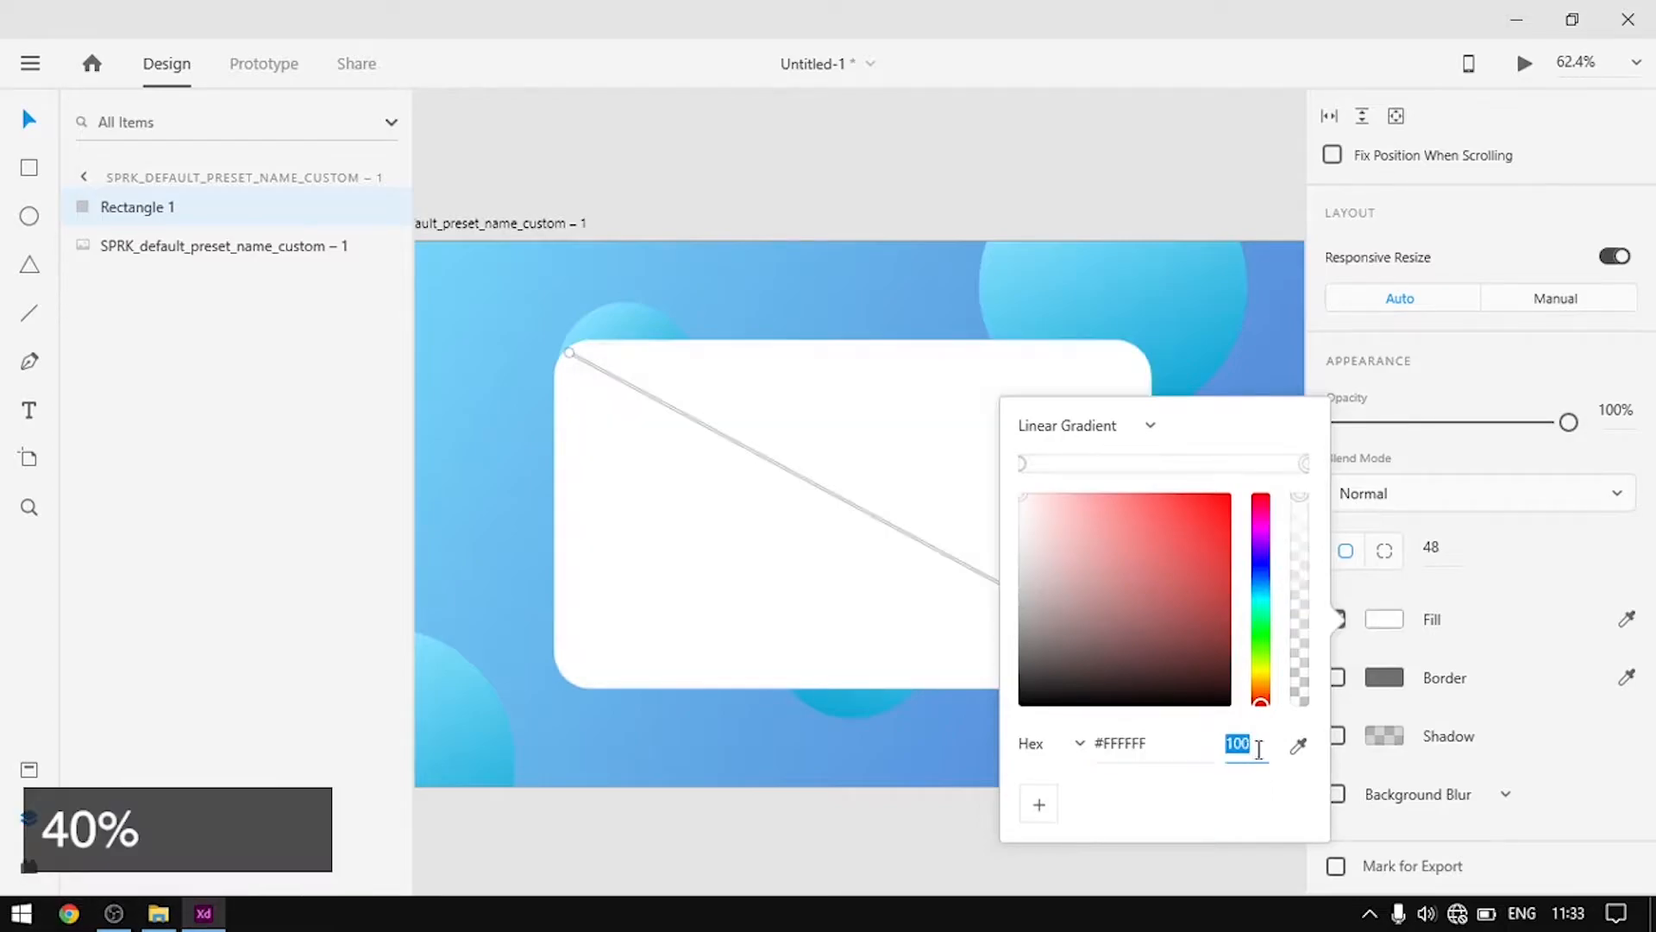
{"action": "type", "text": "40"}
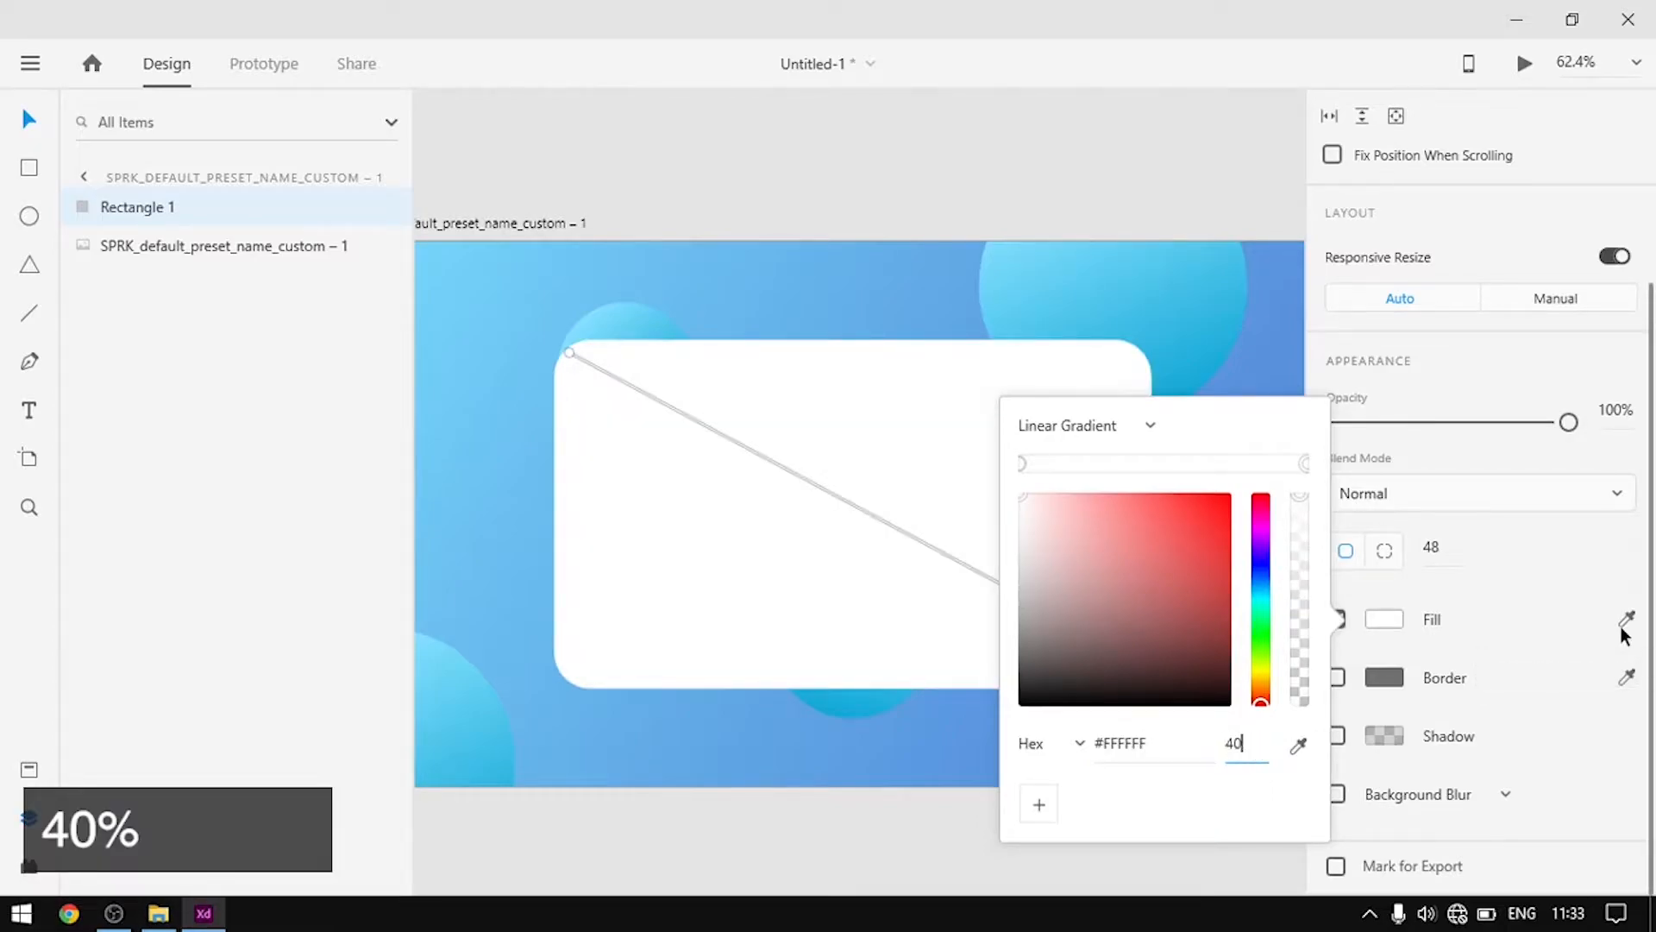
{"action": "key", "text": "Return"}
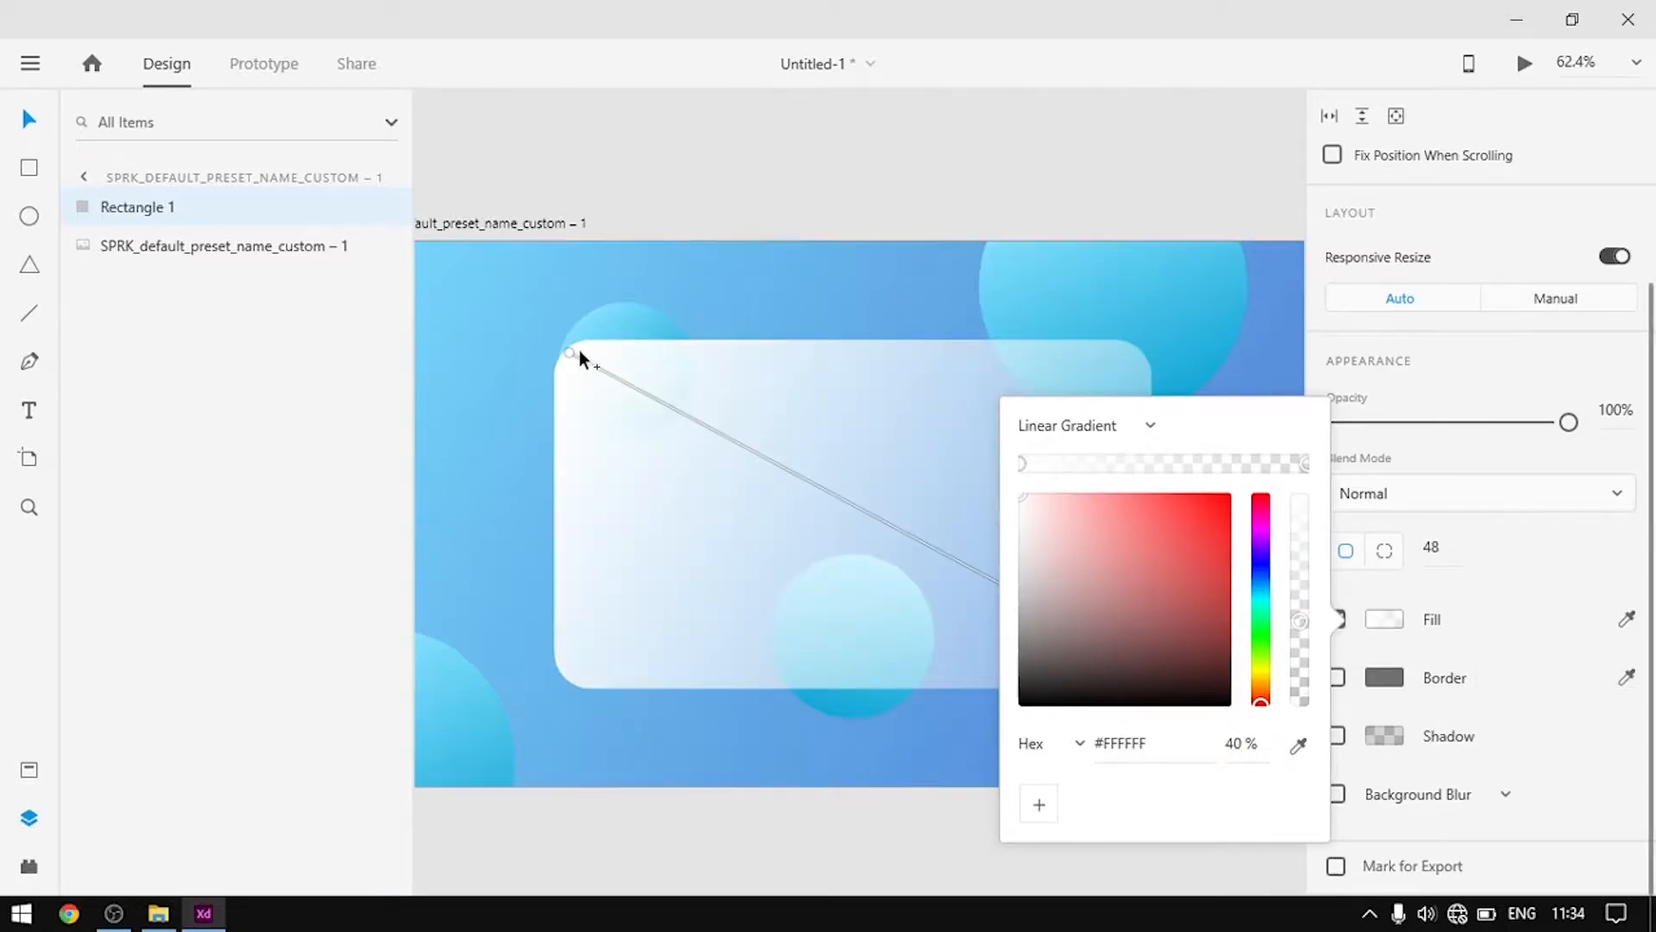
{"action": "left_click", "coordinate": [568, 354]}
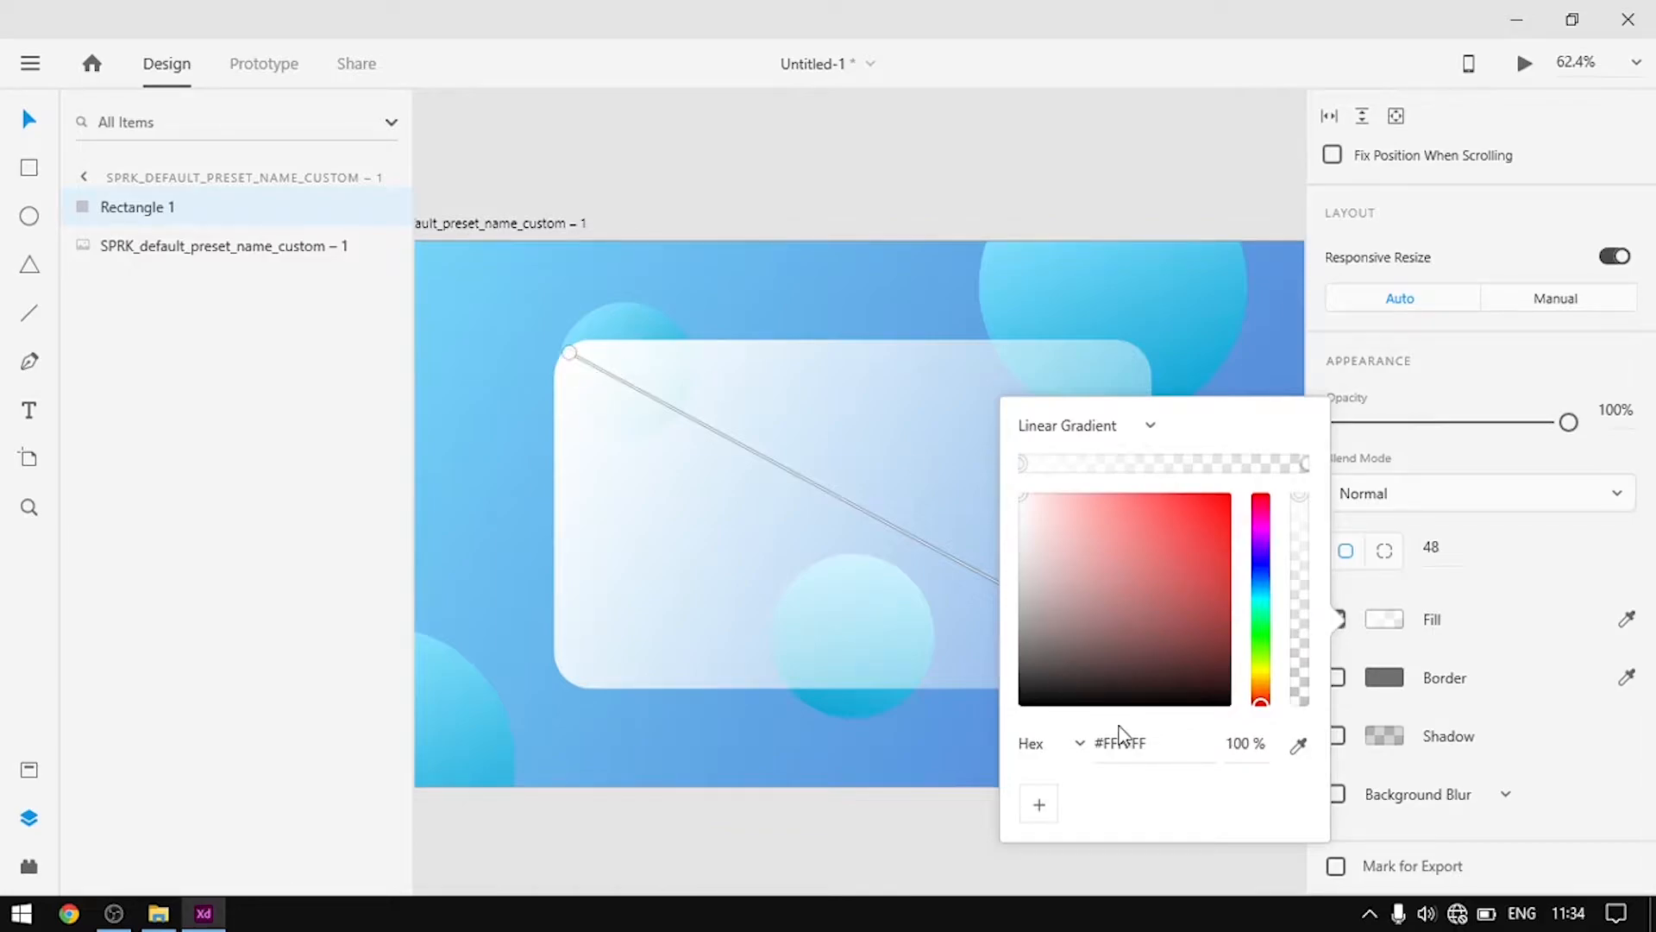
{"action": "left_click", "coordinate": [1244, 740]}
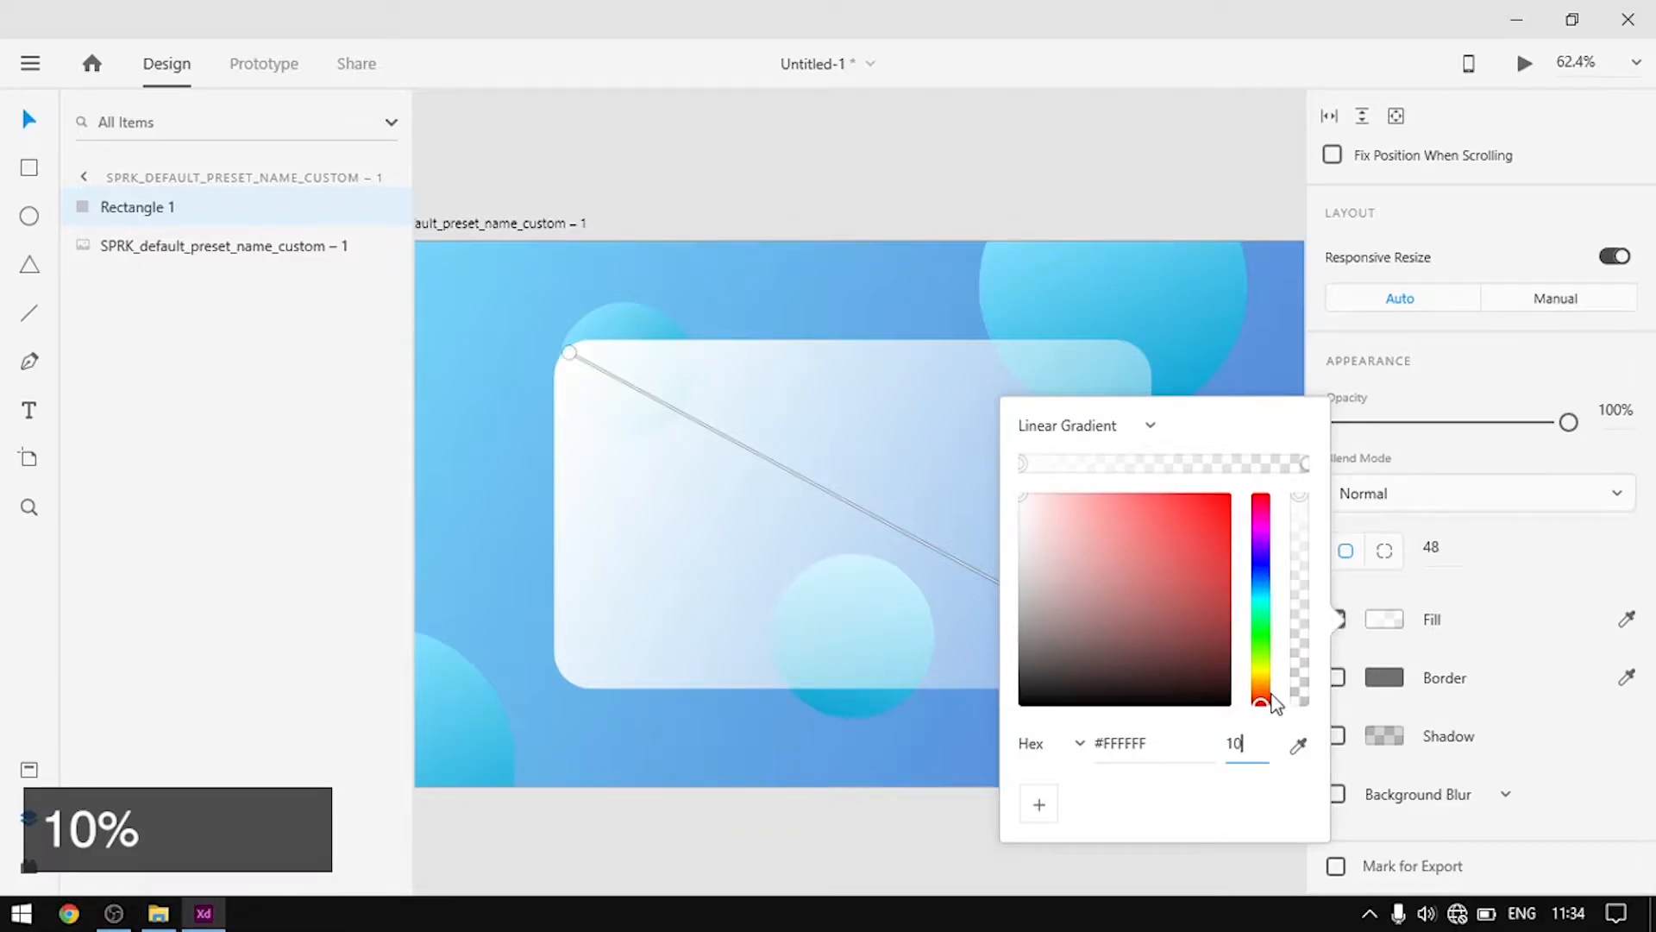
{"action": "type", "text": "10"}
{"action": "key", "text": "Return"}
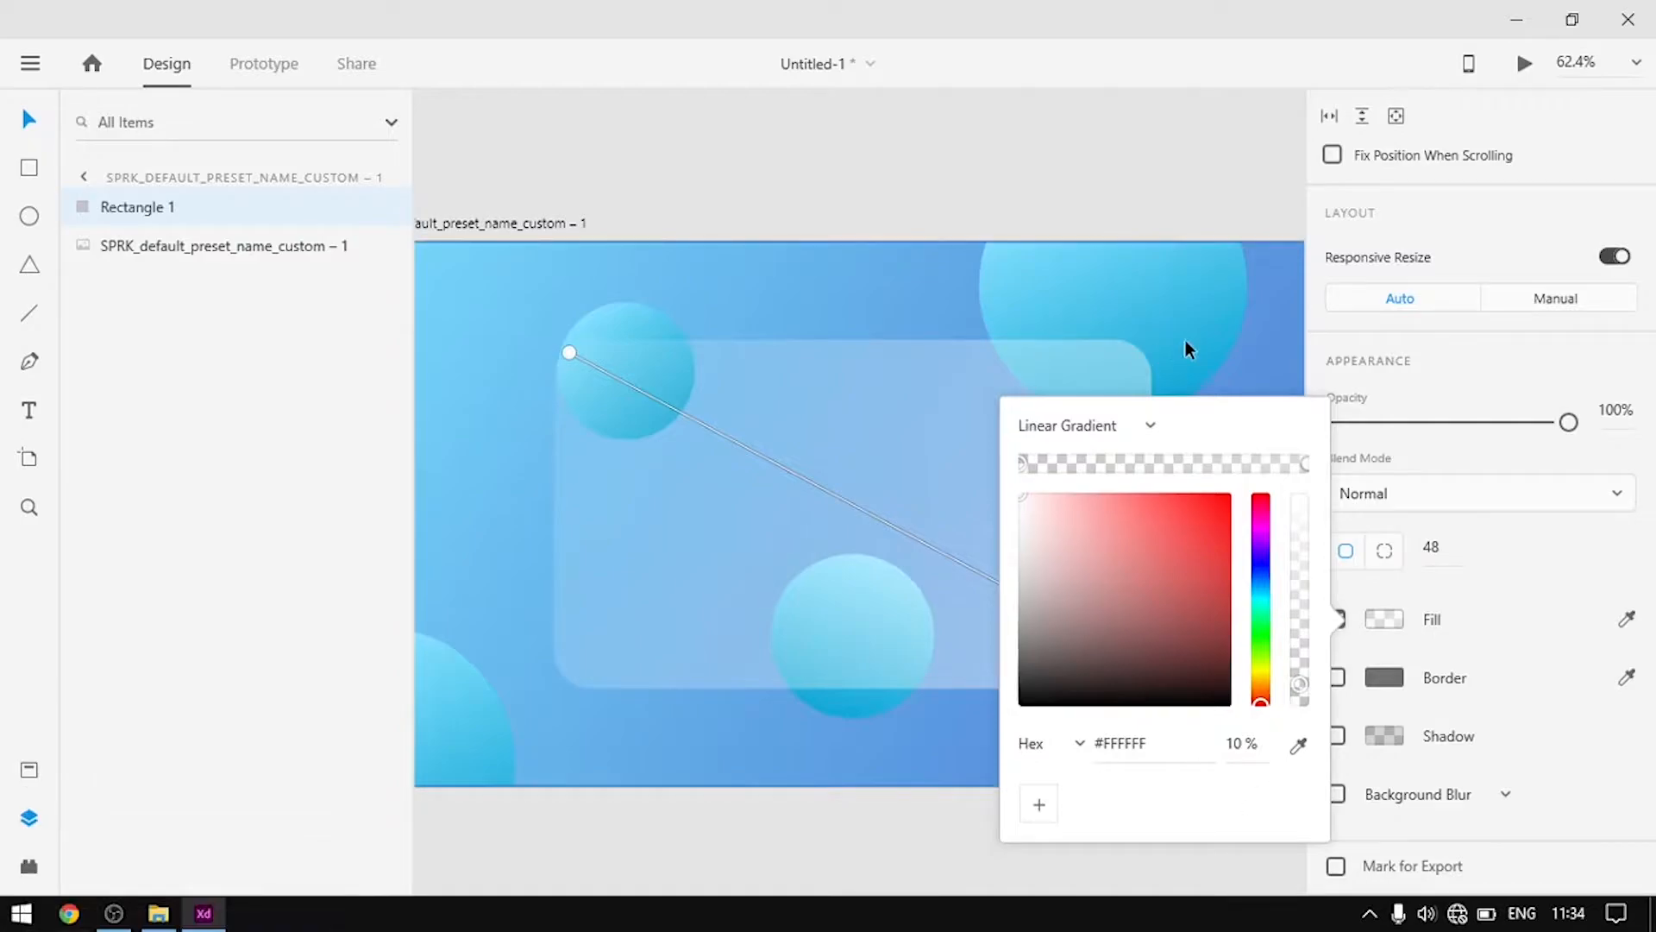
{"action": "left_click", "coordinate": [1230, 377]}
{"action": "left_click", "coordinate": [918, 566]}
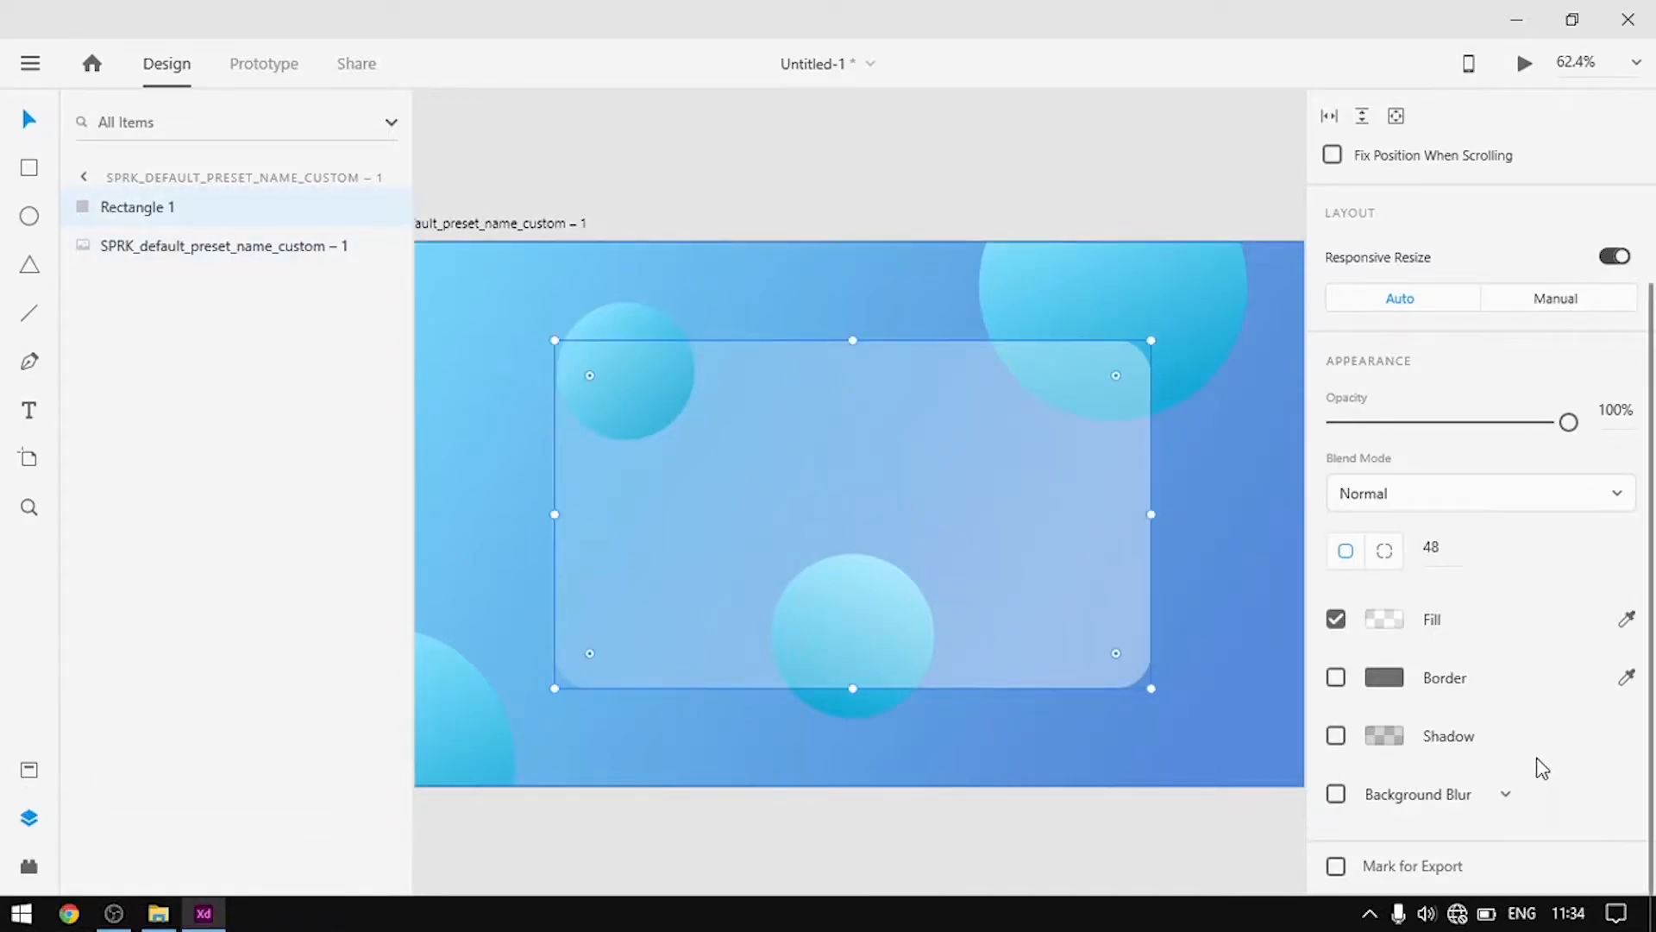
Enable background blur on the card with amount 34 and brightness 17
{"action": "left_click", "coordinate": [1335, 793]}
{"action": "scroll", "coordinate": [1544, 744], "scroll_direction": "down", "scroll_amount": 2}
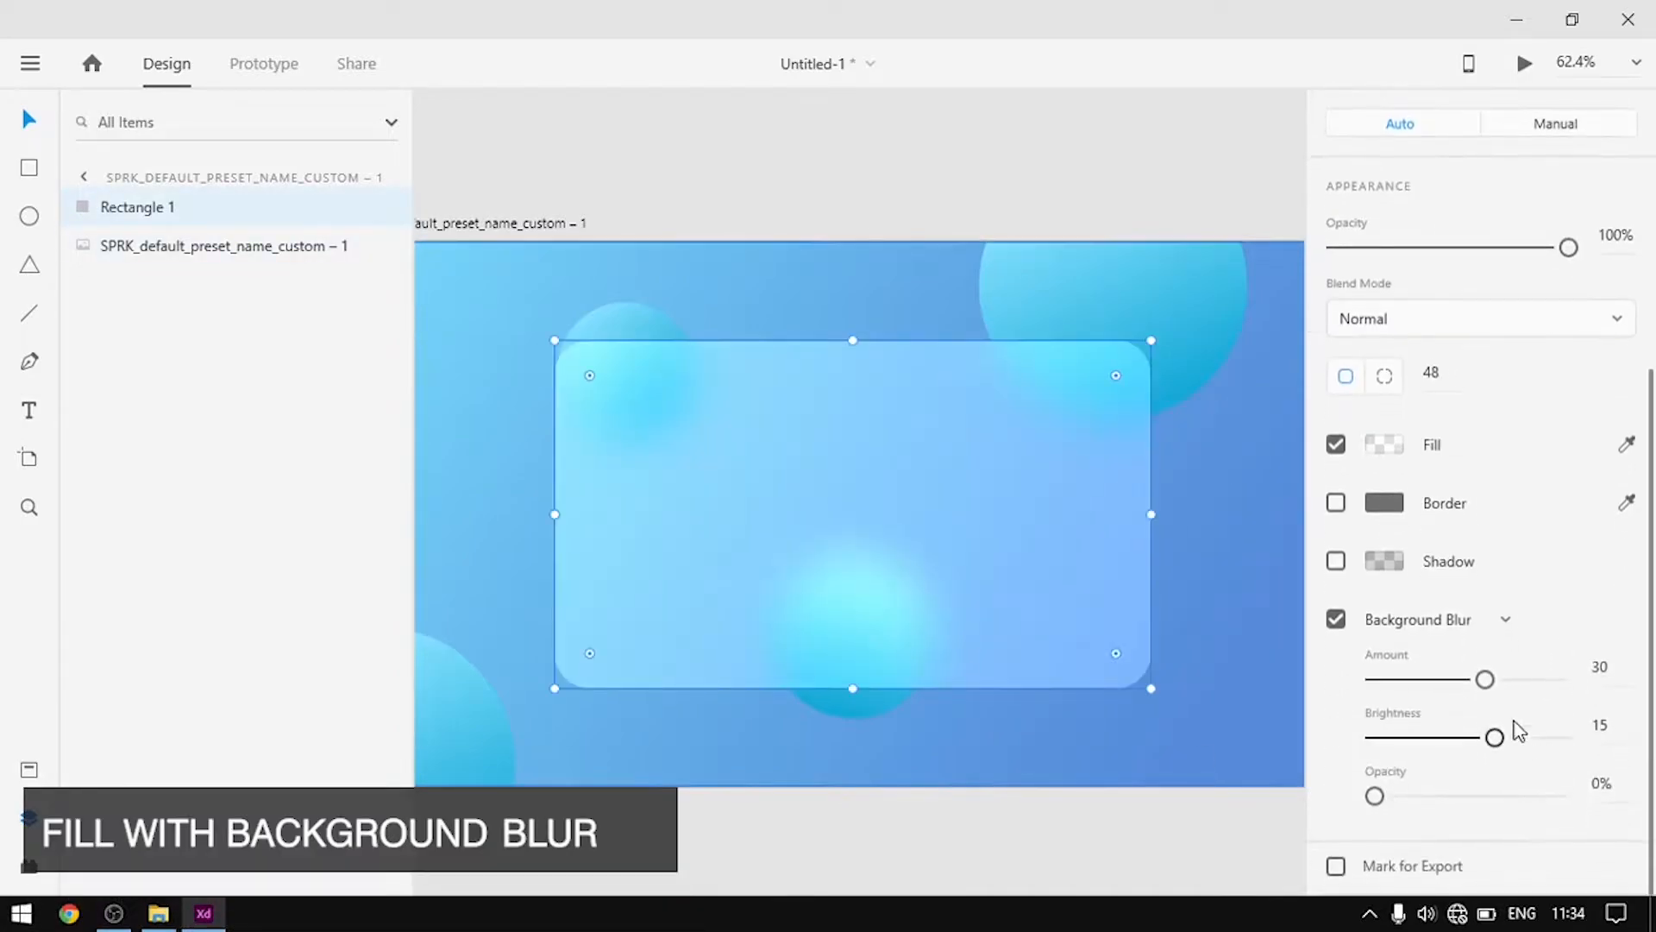
{"action": "left_click_drag", "start_coordinate": [1487, 682], "coordinate": [1505, 751]}
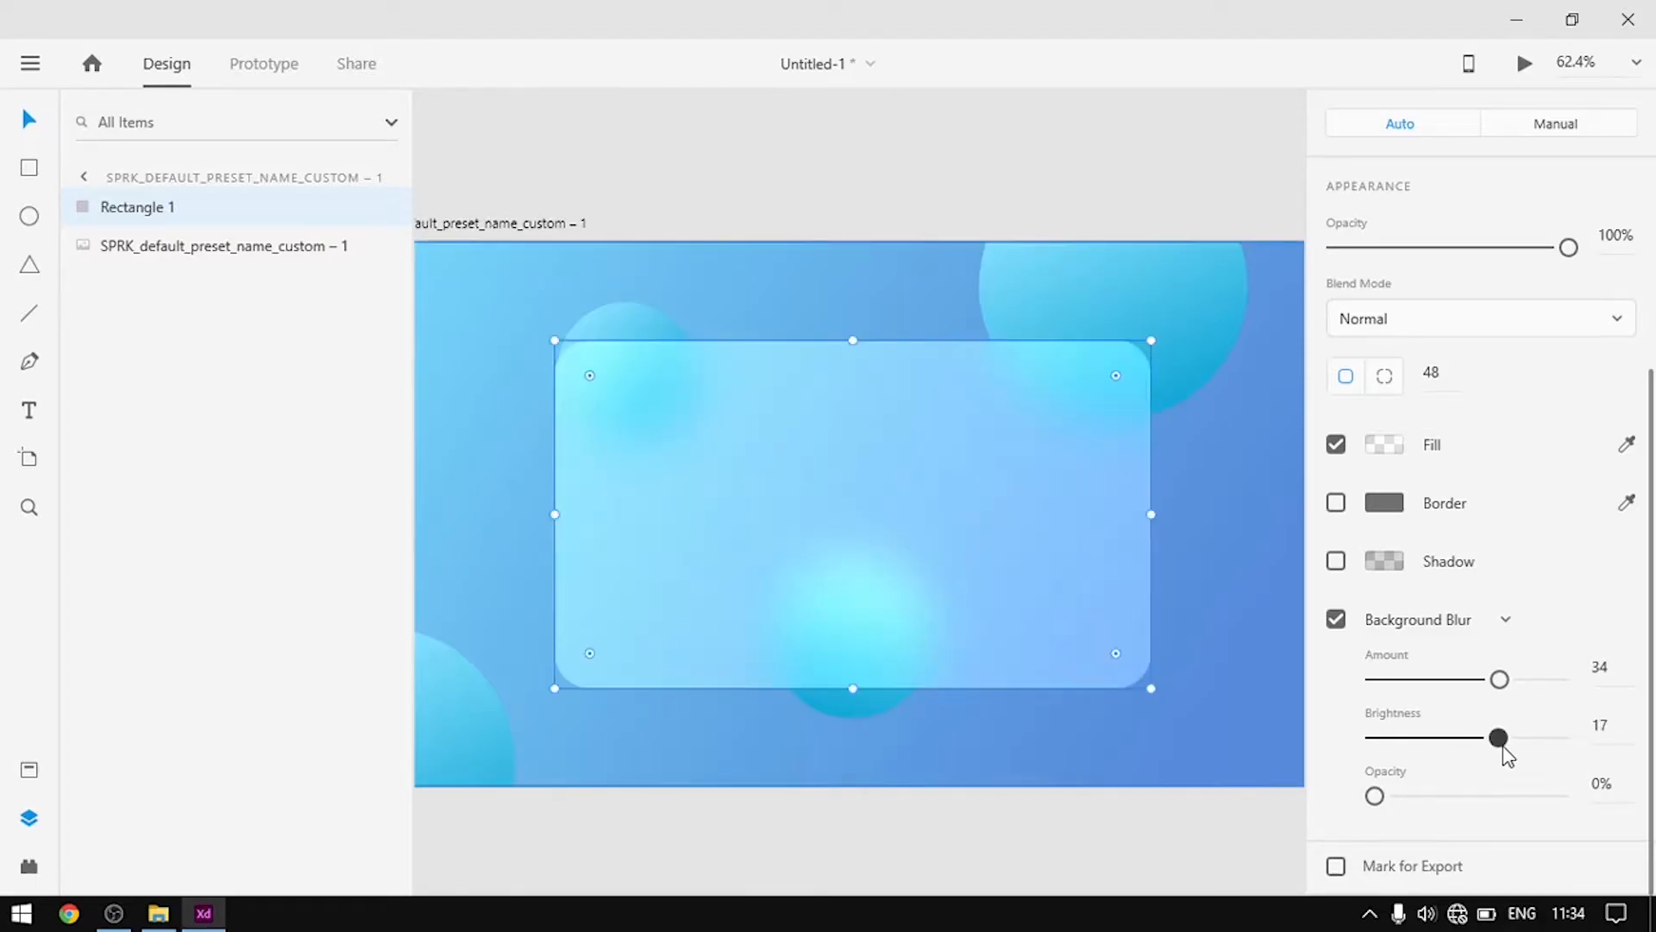
{"action": "left_click", "coordinate": [1255, 537]}
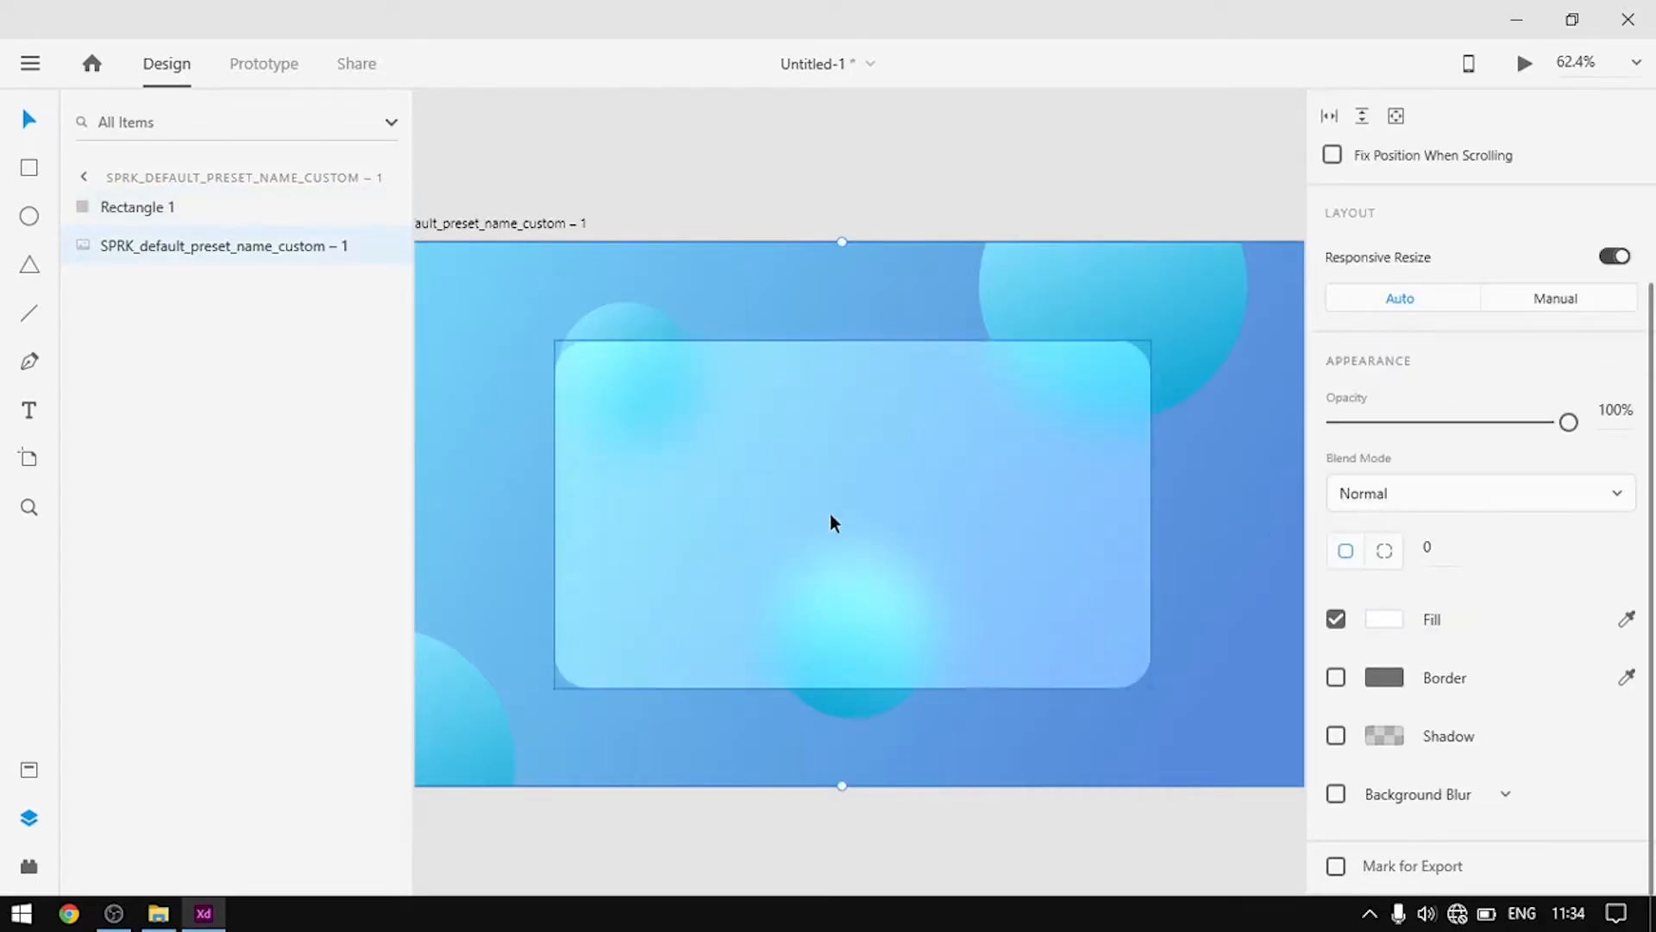
{"action": "scroll", "coordinate": [754, 543], "scroll_direction": "up", "scroll_amount": 1}
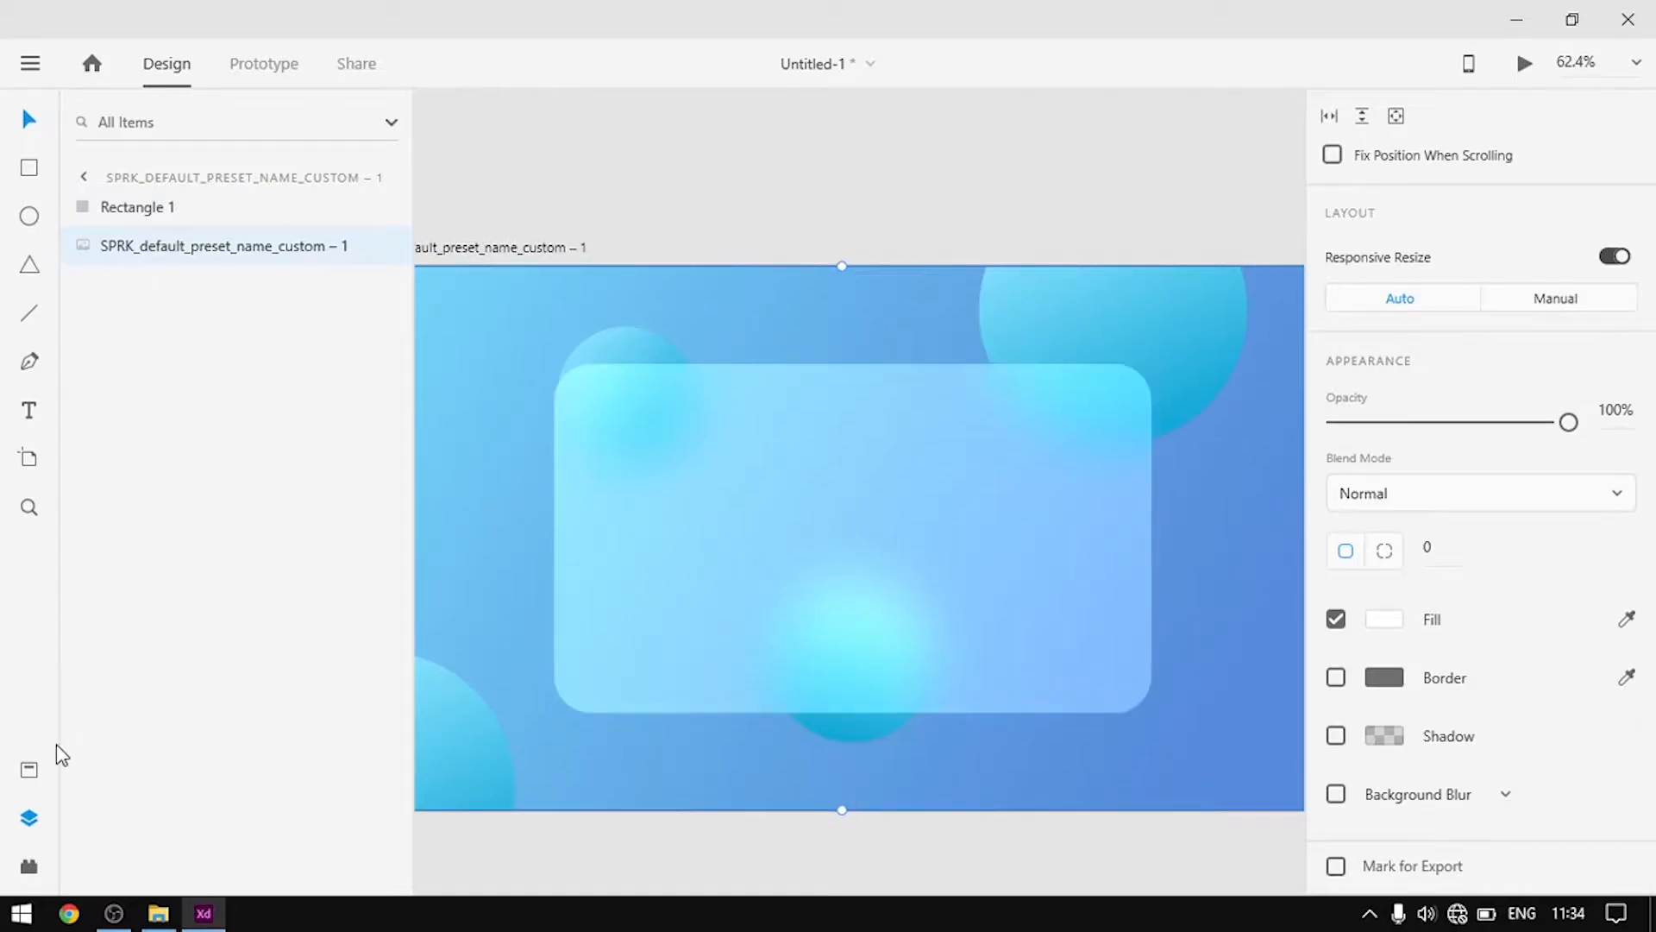
Insert the apple-pay icon from Icons 4 Design and place it at the card's top right
{"action": "left_click", "coordinate": [30, 869]}
{"action": "left_click", "coordinate": [173, 251]}
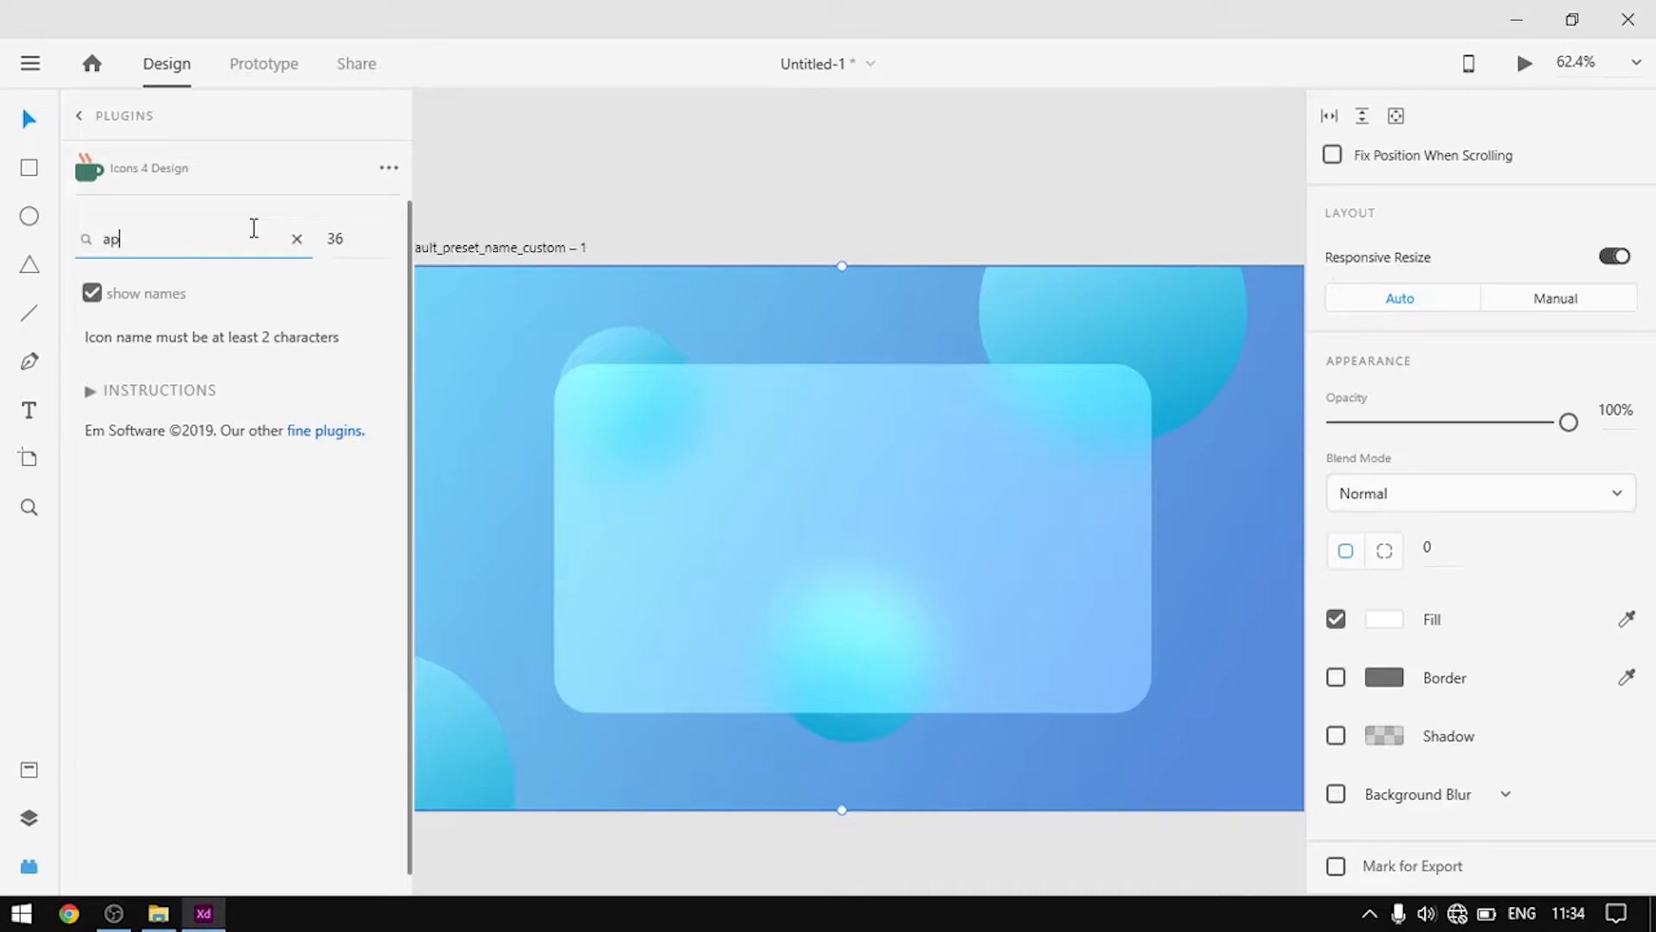
{"action": "type", "text": "applwe"}
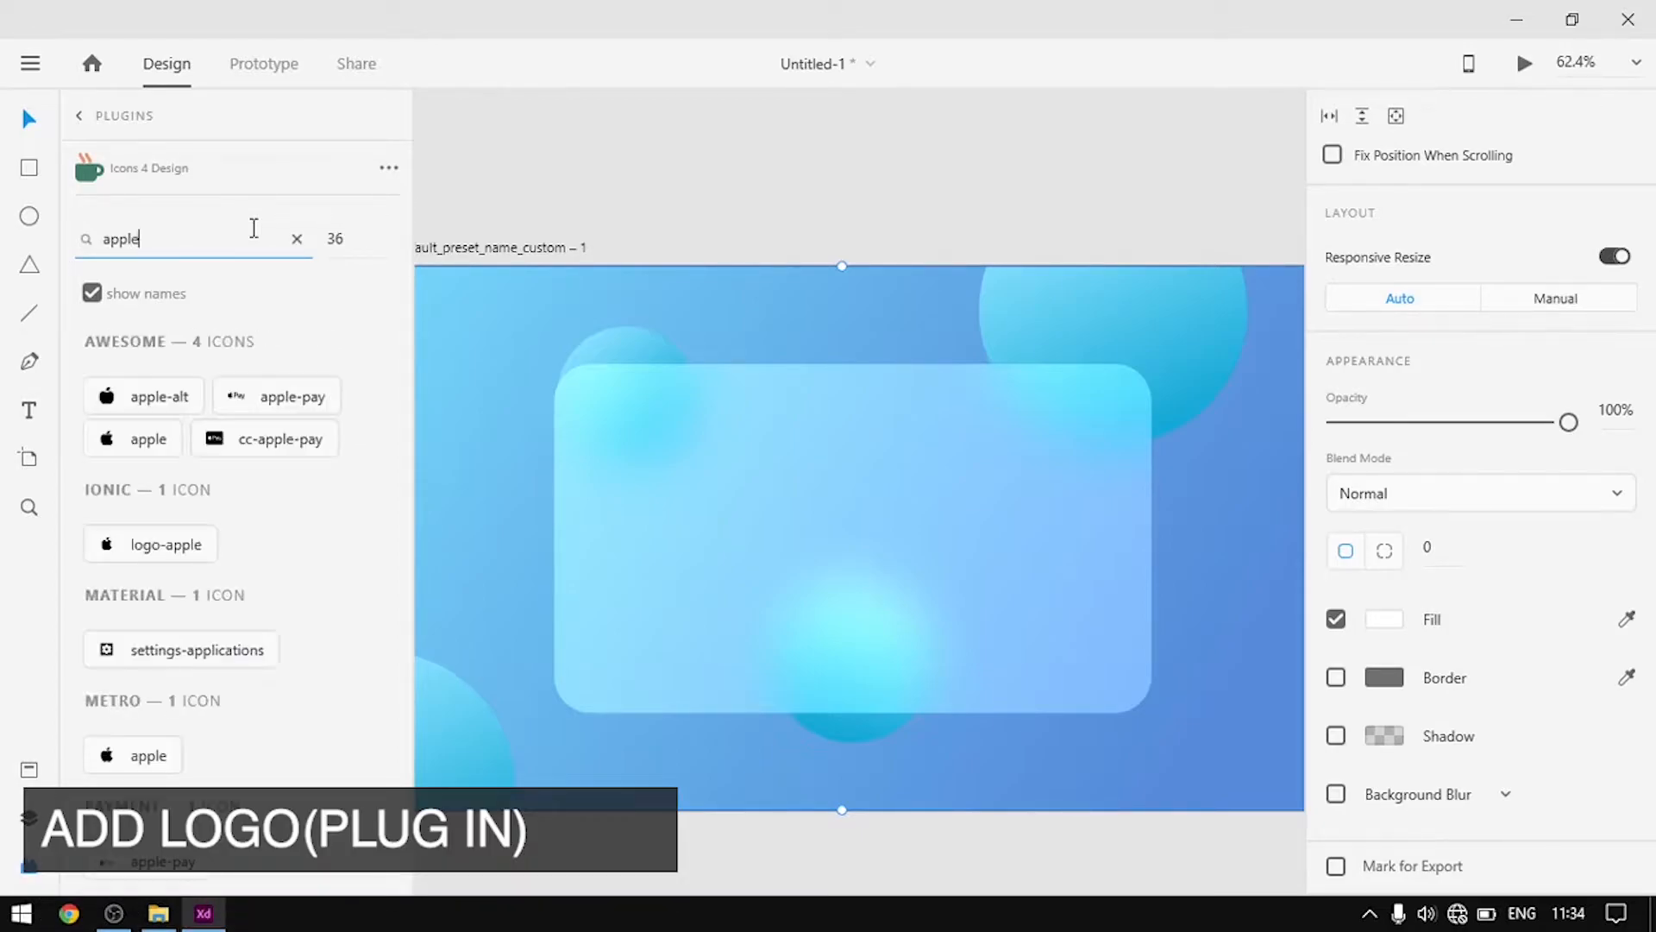
{"action": "left_click", "coordinate": [291, 395]}
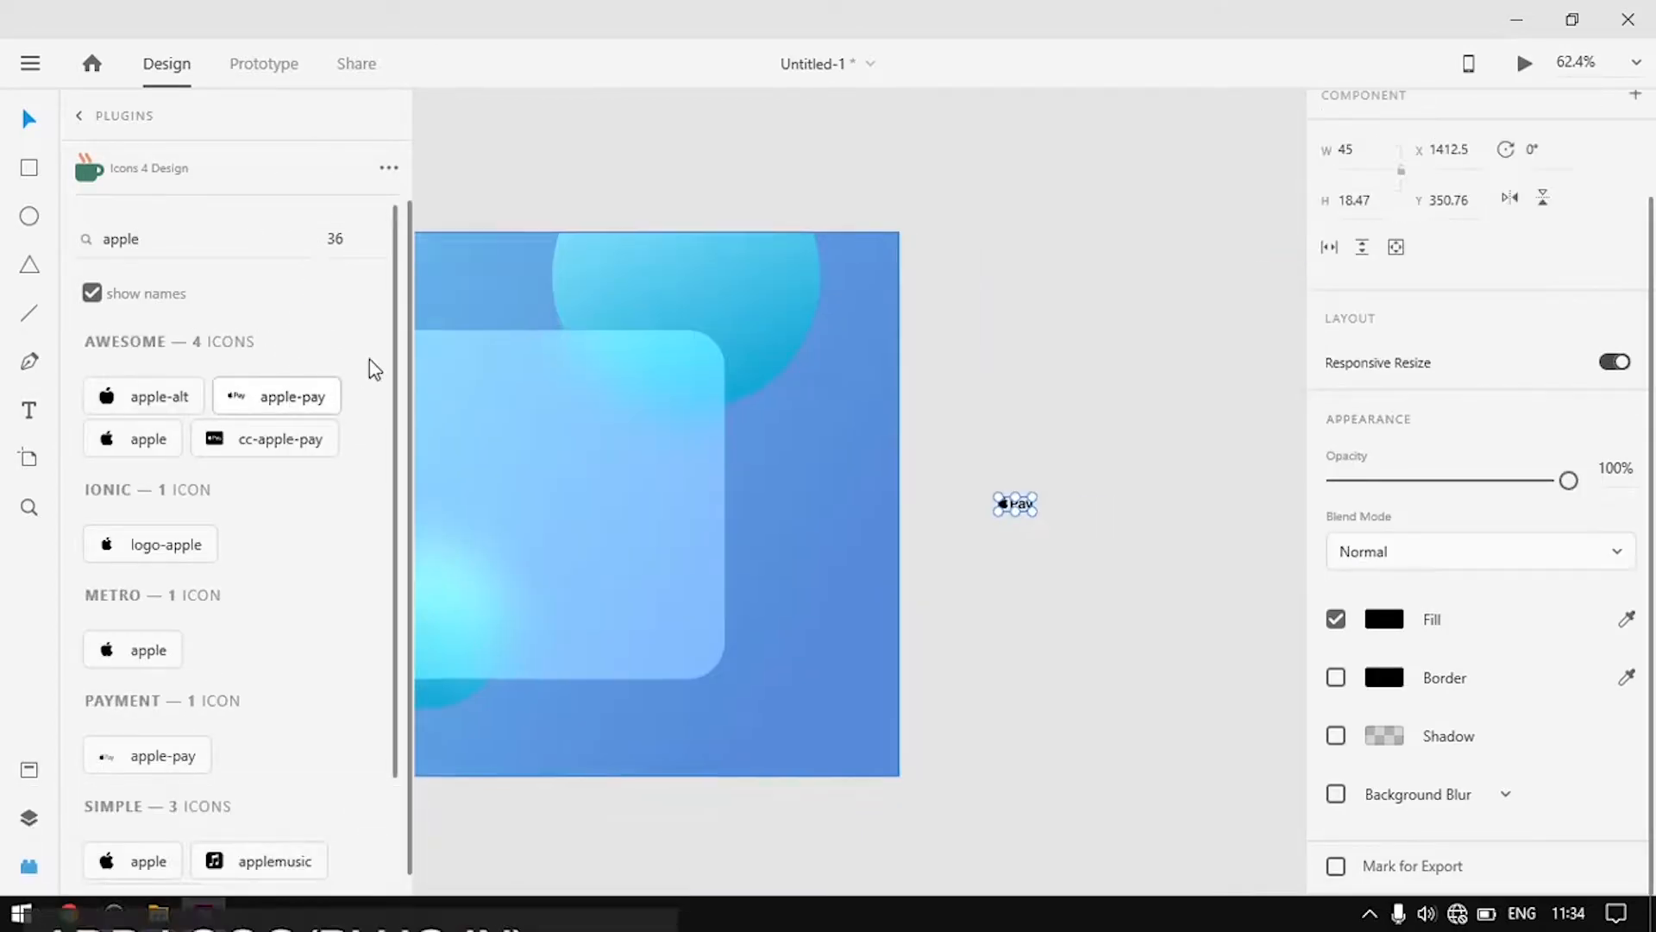
{"action": "left_click_drag", "start_coordinate": [881, 498], "coordinate": [1017, 558]}
{"action": "scroll", "coordinate": [1024, 370], "scroll_direction": "left", "scroll_amount": 5}
{"action": "left_click_drag", "start_coordinate": [1149, 488], "coordinate": [665, 353]}
Shrink the Apple Pay logo and nudge it right within the card corner
{"action": "left_click_drag", "start_coordinate": [1005, 307], "coordinate": [1252, 304]}
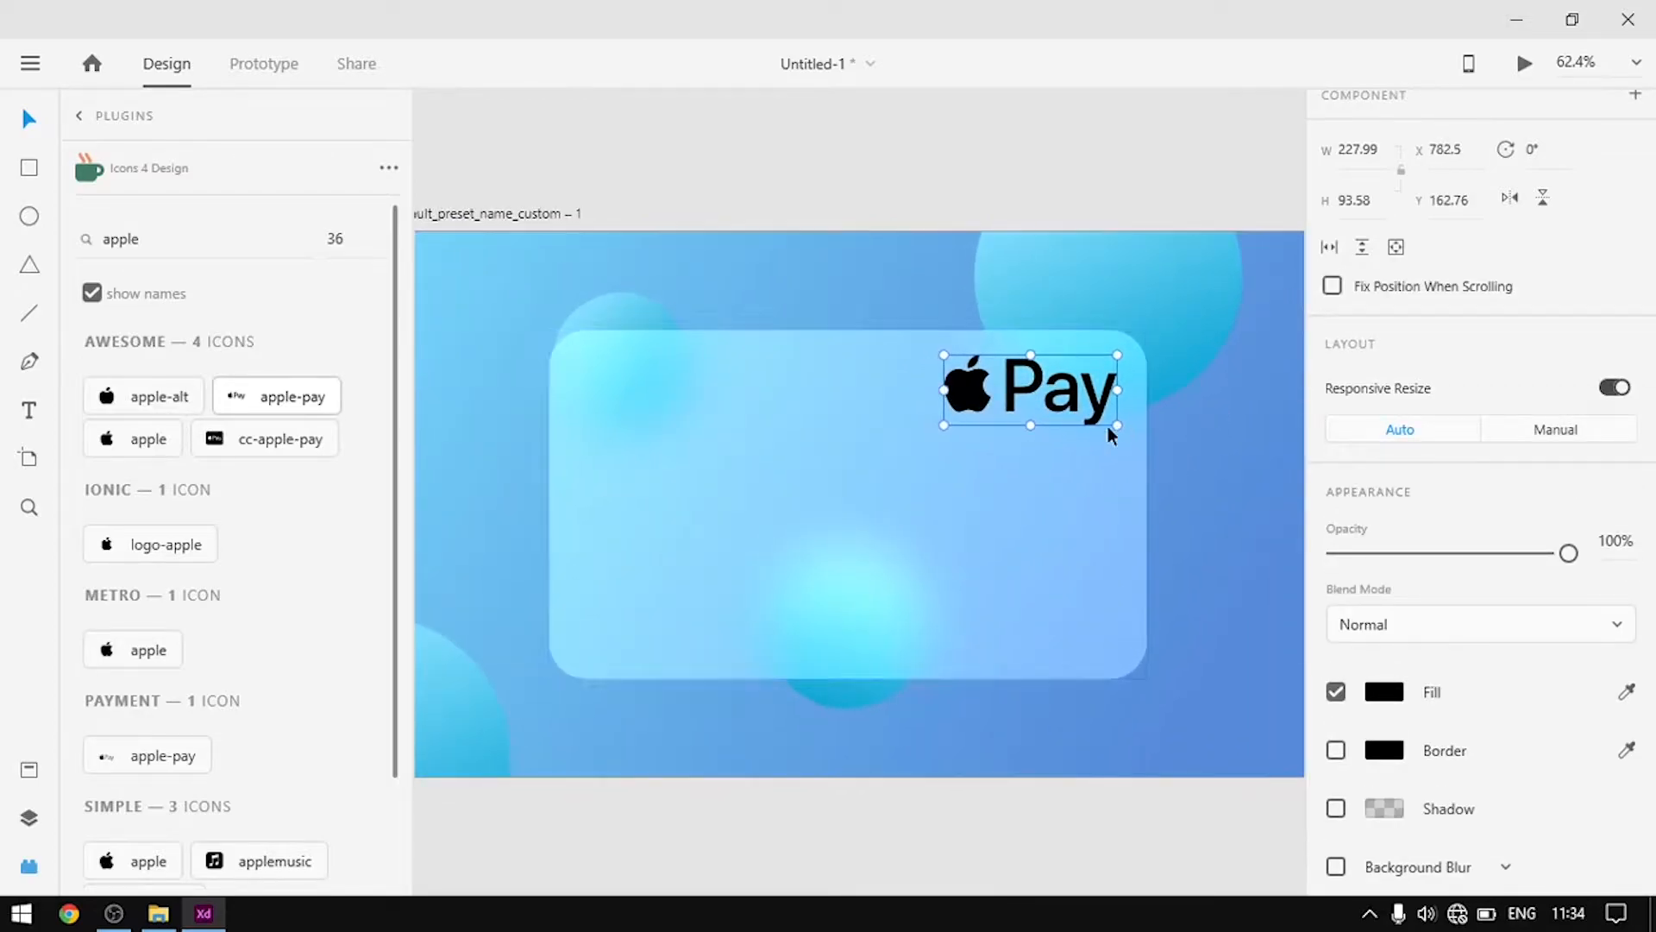
{"action": "scroll", "coordinate": [1082, 397], "scroll_direction": "up", "scroll_amount": 5, "text": "ctrl"}
{"action": "left_click_drag", "start_coordinate": [1135, 449], "coordinate": [1029, 373]}
{"action": "left_click", "coordinate": [1001, 396]}
{"action": "left_click", "coordinate": [939, 370]}
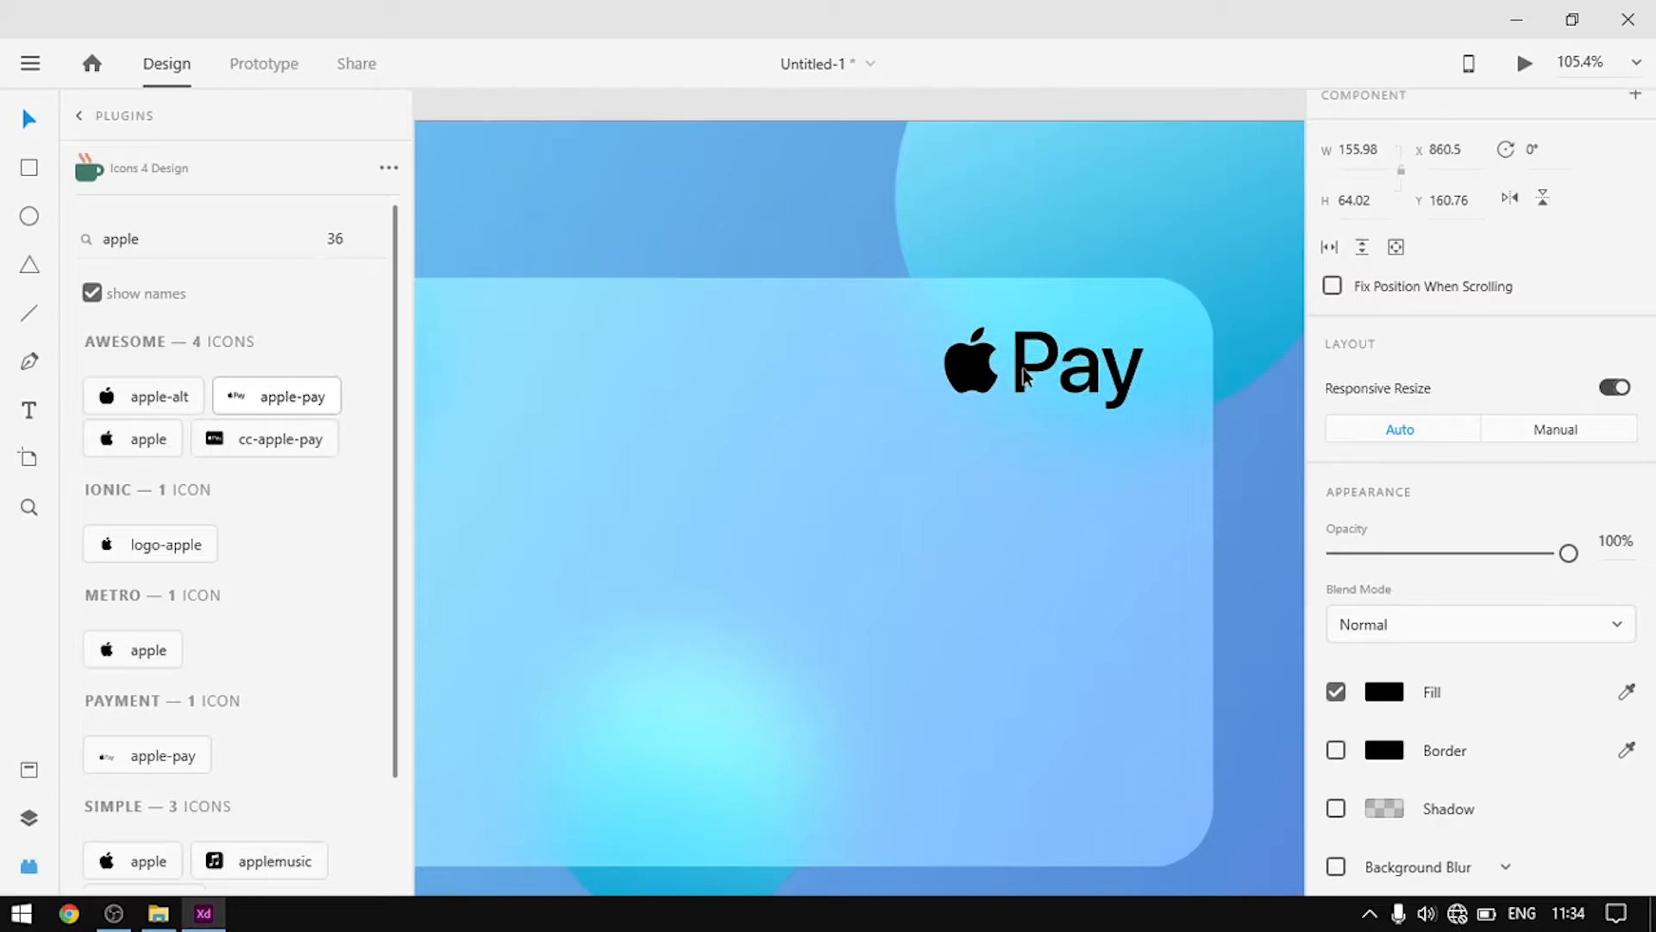
{"action": "scroll", "coordinate": [925, 419], "scroll_direction": "down", "scroll_amount": 5}
{"action": "scroll", "coordinate": [909, 476], "scroll_direction": "up", "scroll_amount": 2}
Move the card to X 245, Y 130 and shift the Apple Pay logo slightly left
{"action": "left_click", "coordinate": [959, 516]}
{"action": "left_click_drag", "start_coordinate": [959, 515], "coordinate": [938, 515]}
{"action": "scroll", "coordinate": [998, 457], "scroll_direction": "up", "scroll_amount": 8}
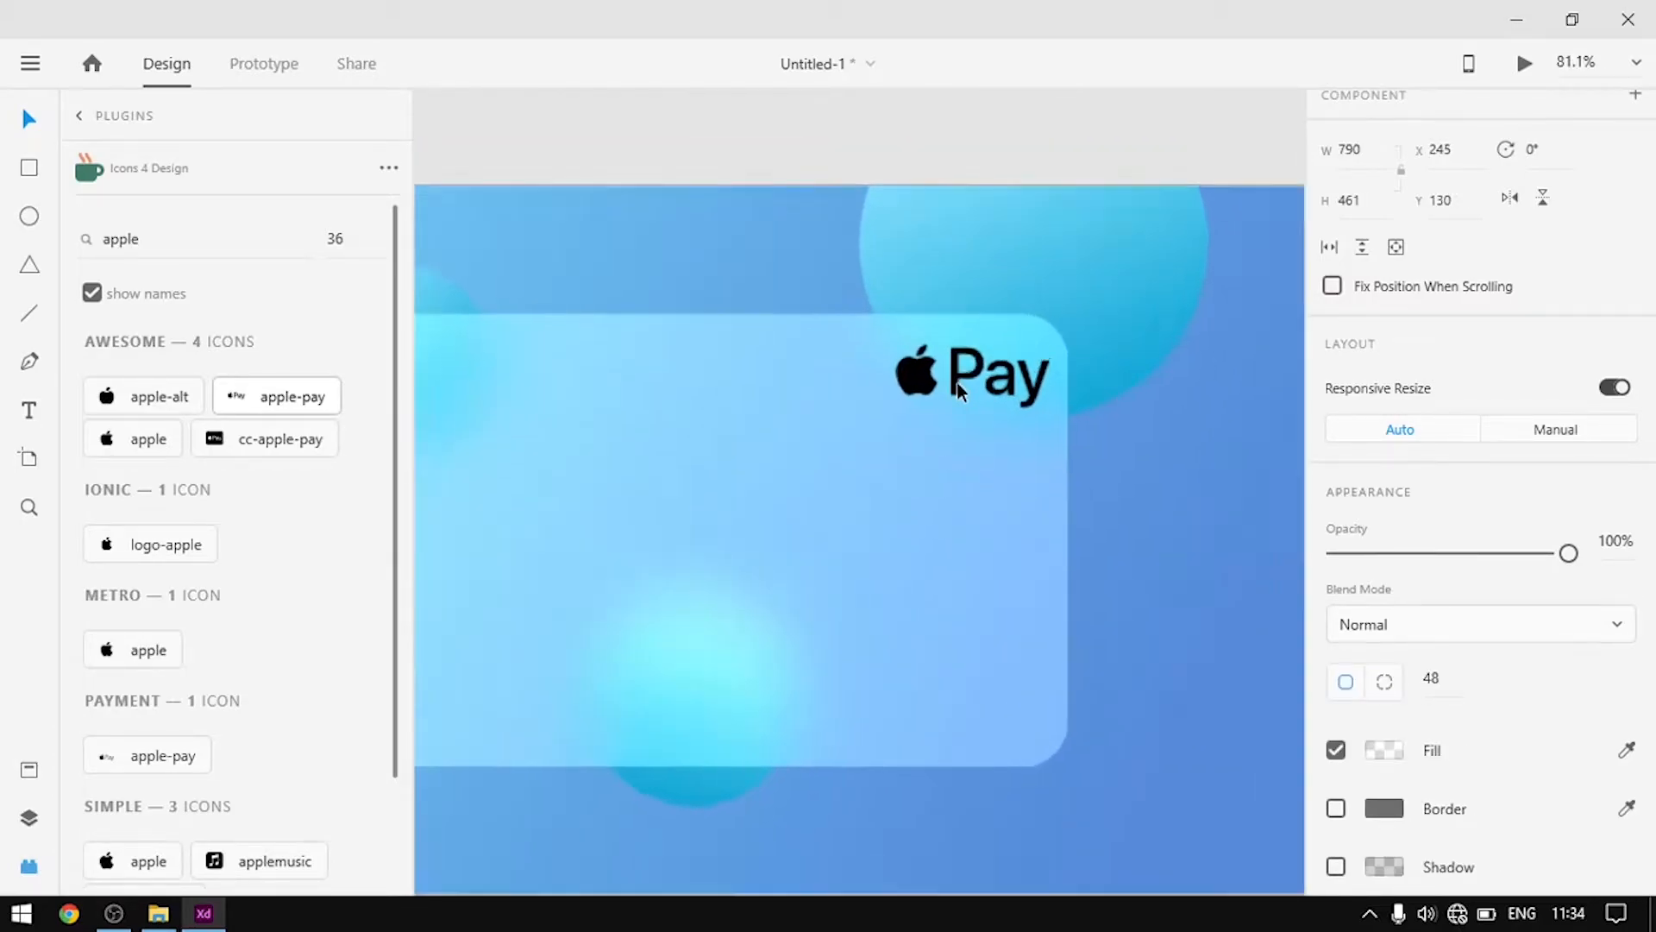
{"action": "left_click_drag", "start_coordinate": [936, 339], "coordinate": [844, 351]}
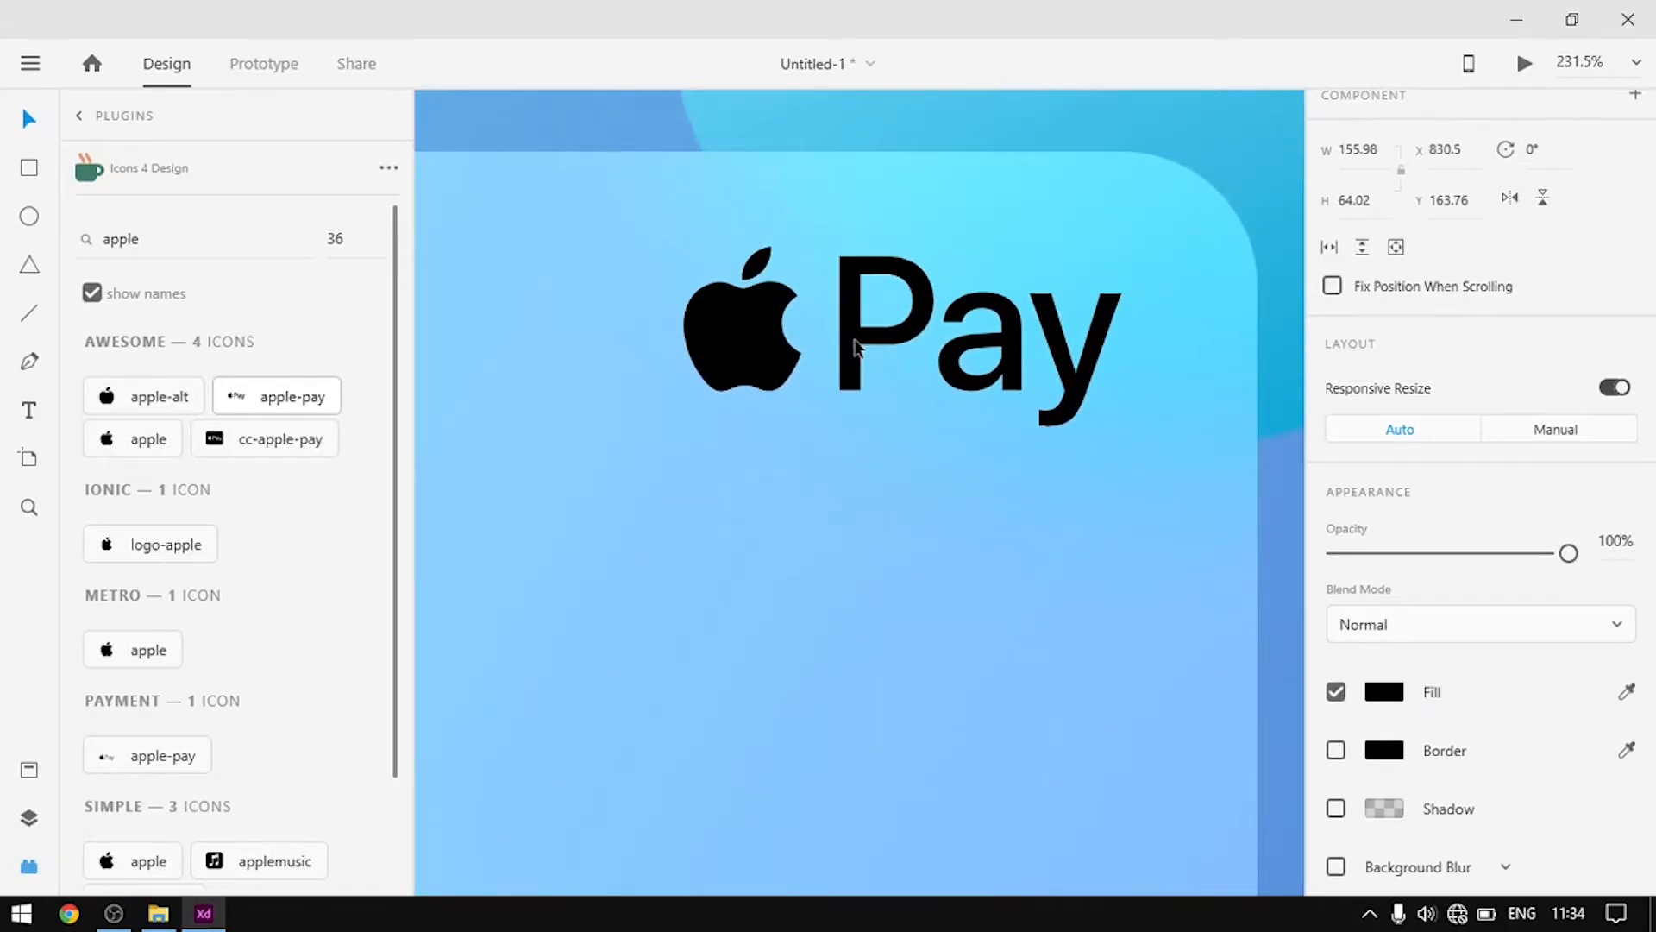
{"action": "scroll", "coordinate": [894, 358], "scroll_direction": "down", "scroll_amount": 3}
{"action": "scroll", "coordinate": [953, 372], "scroll_direction": "down", "scroll_amount": 4}
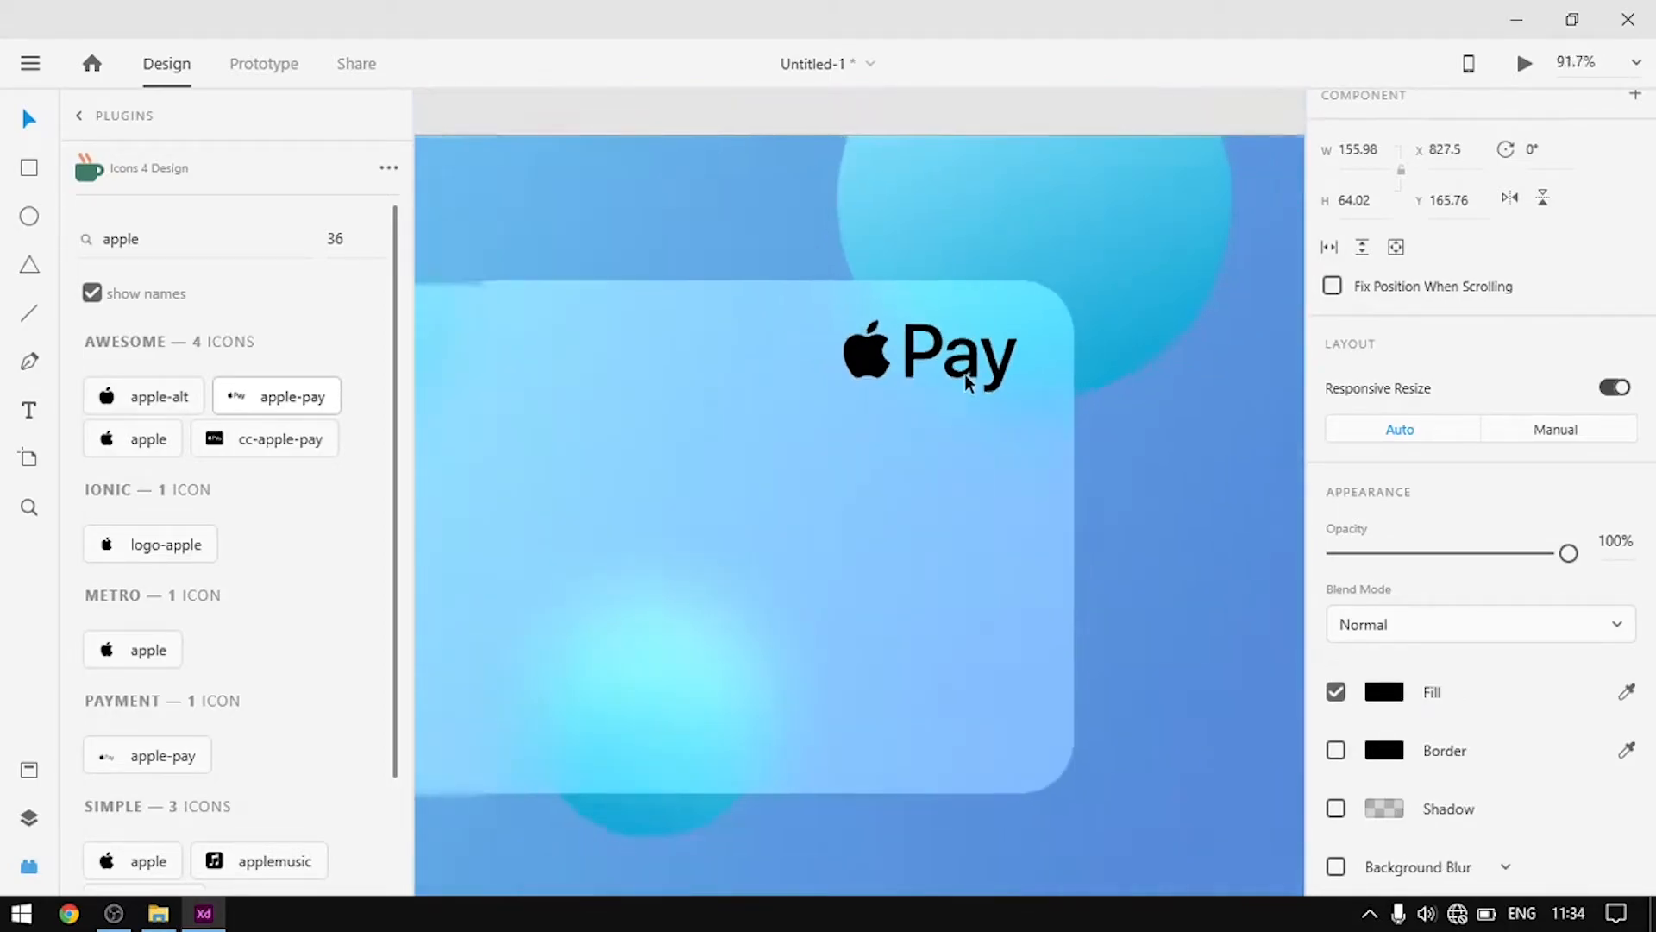
{"action": "left_click", "coordinate": [1391, 699]}
Fill the Apple Pay logo white and set its opacity to 60%
{"action": "left_click_drag", "start_coordinate": [1108, 558], "coordinate": [998, 544]}
{"action": "left_click", "coordinate": [1279, 377]}
{"action": "left_click", "coordinate": [1279, 377]}
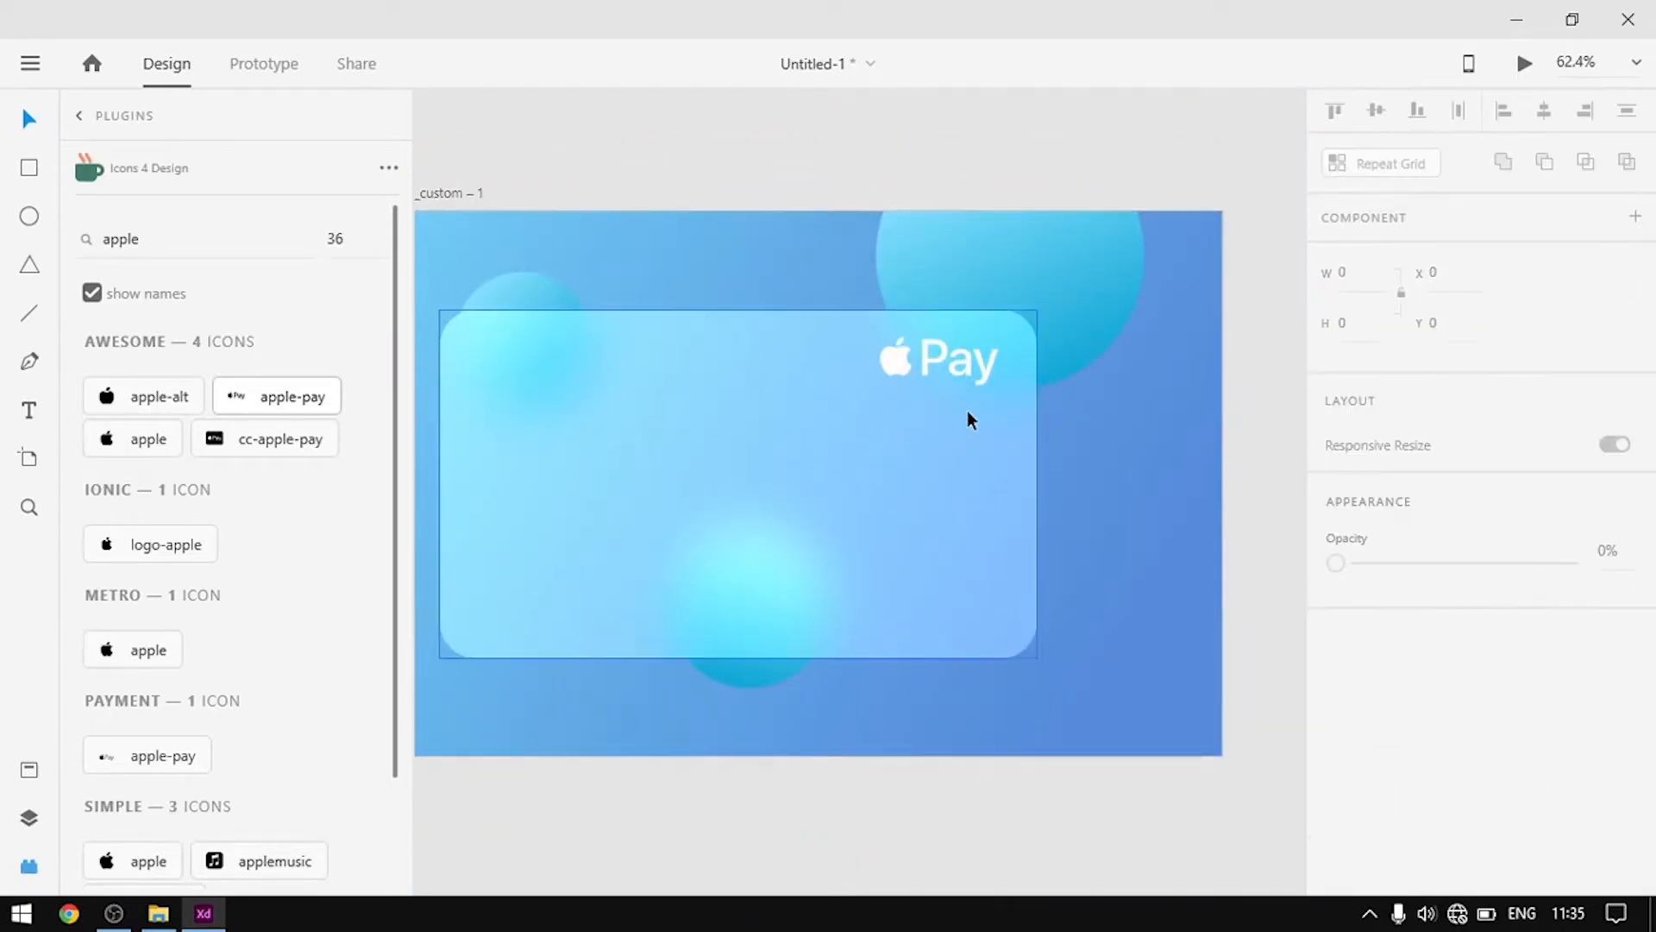
{"action": "scroll", "coordinate": [966, 410], "scroll_direction": "up", "scroll_amount": 2}
{"action": "left_click", "coordinate": [918, 345]}
{"action": "scroll", "coordinate": [1563, 500], "scroll_direction": "down", "scroll_amount": 3}
{"action": "left_click_drag", "start_coordinate": [1561, 485], "coordinate": [1487, 511]}
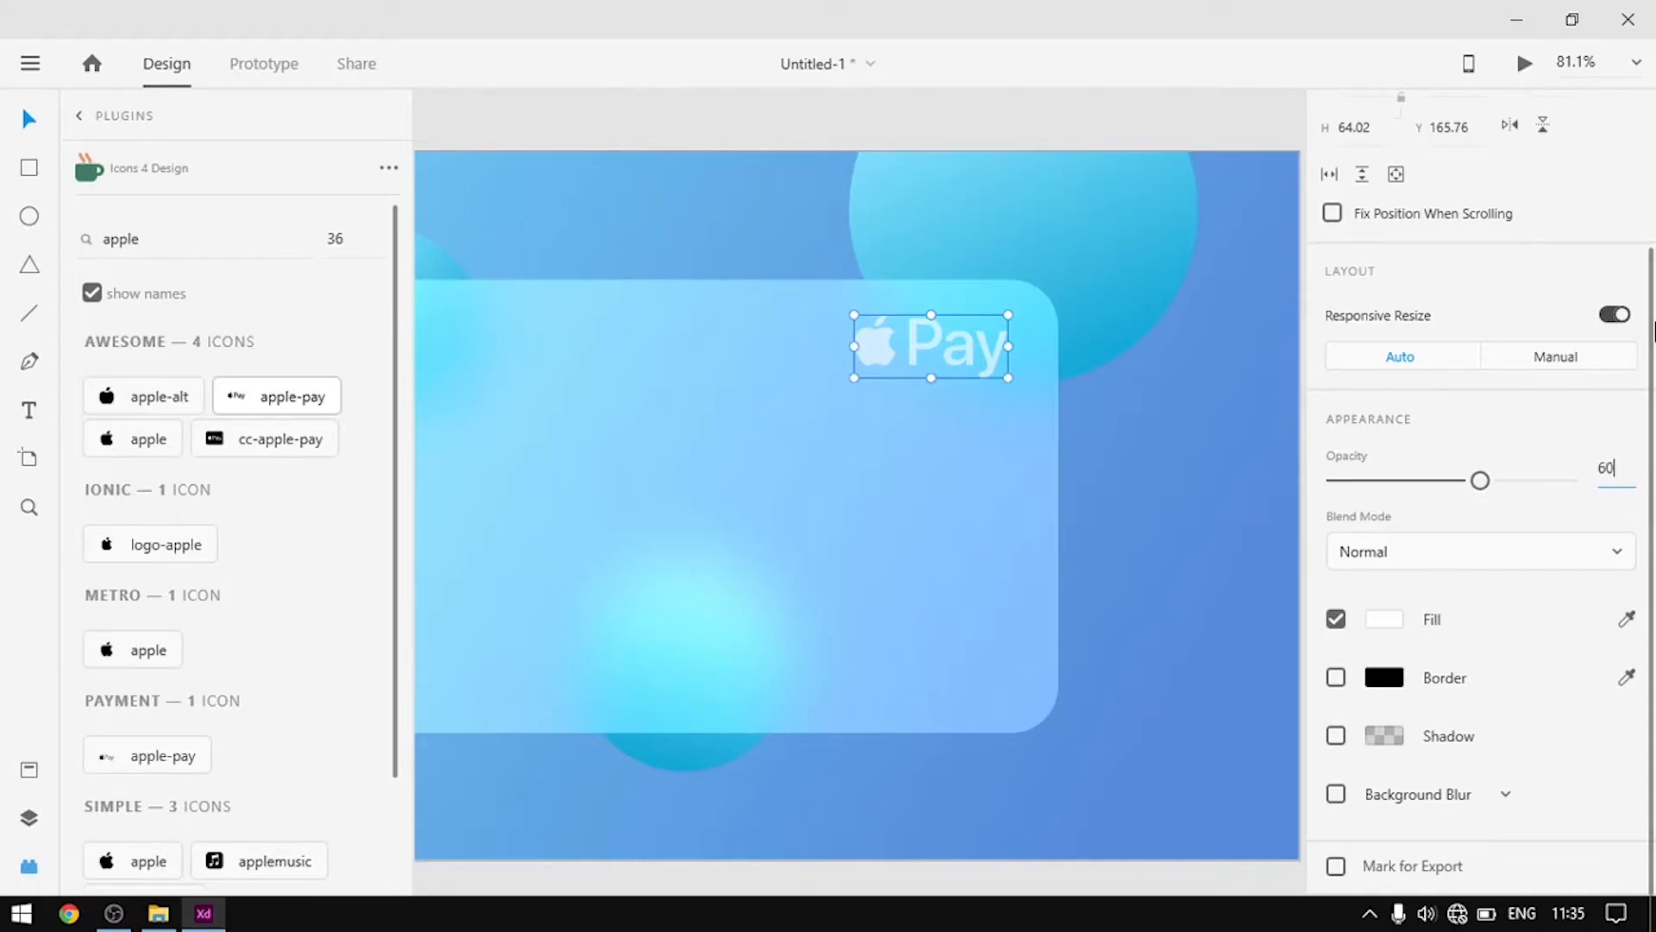
{"action": "key", "text": "Return"}
{"action": "left_click", "coordinate": [1183, 500]}
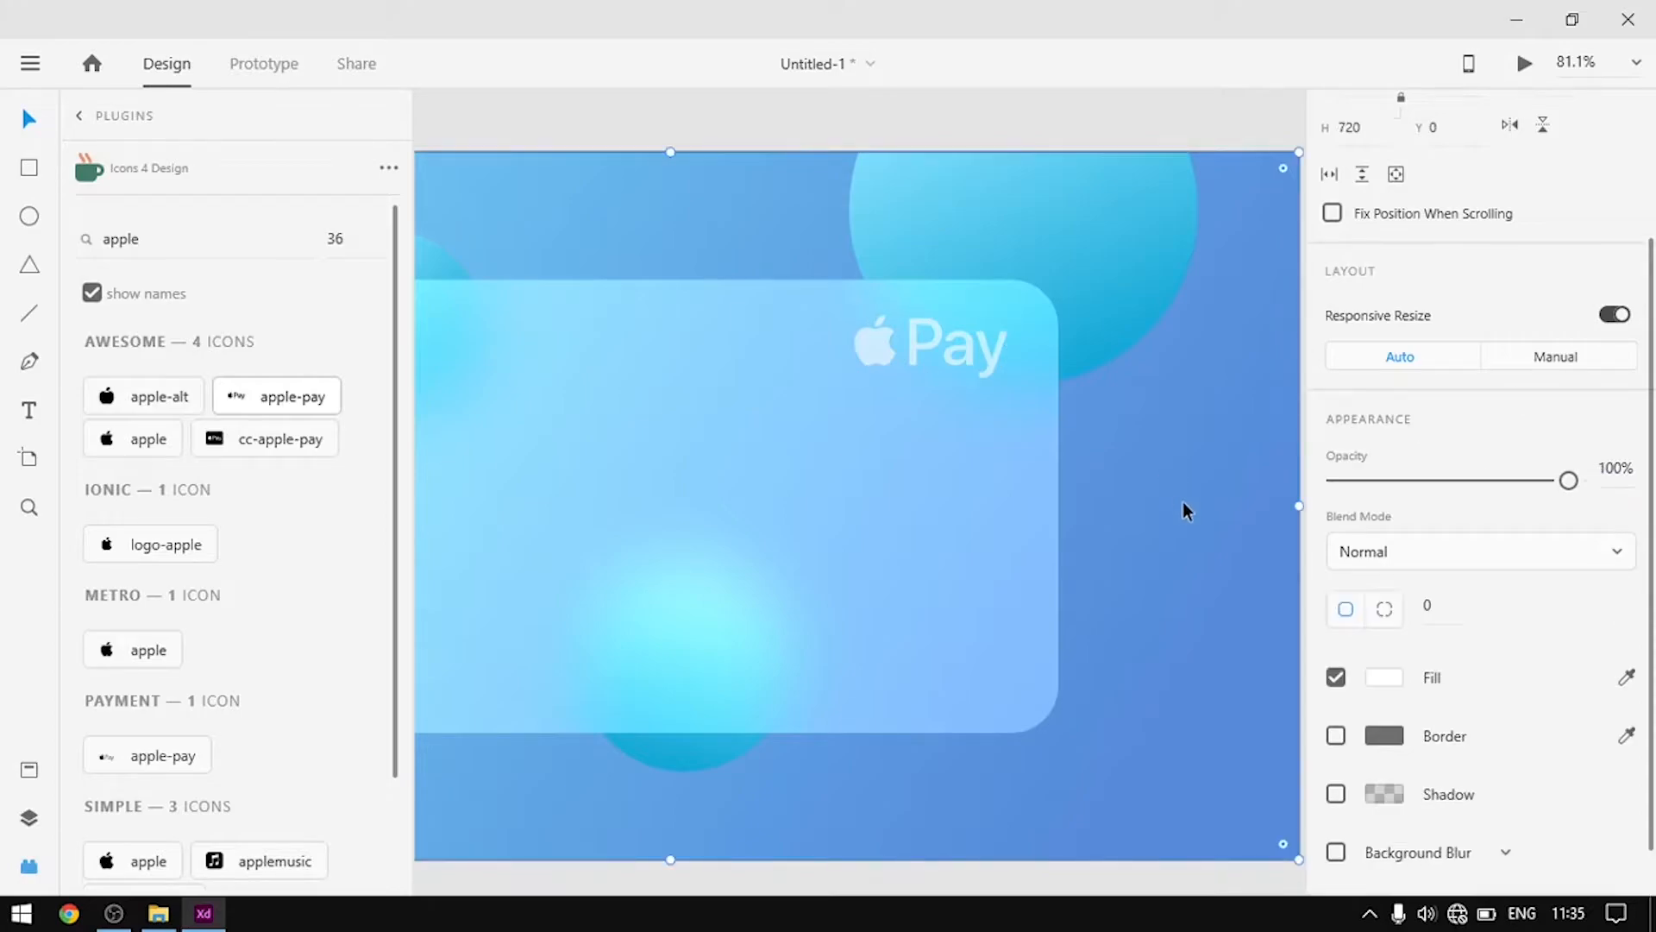
{"action": "scroll", "coordinate": [1225, 587], "scroll_direction": "down", "scroll_amount": 3}
{"action": "scroll", "coordinate": [783, 566], "scroll_direction": "up", "scroll_amount": 2}
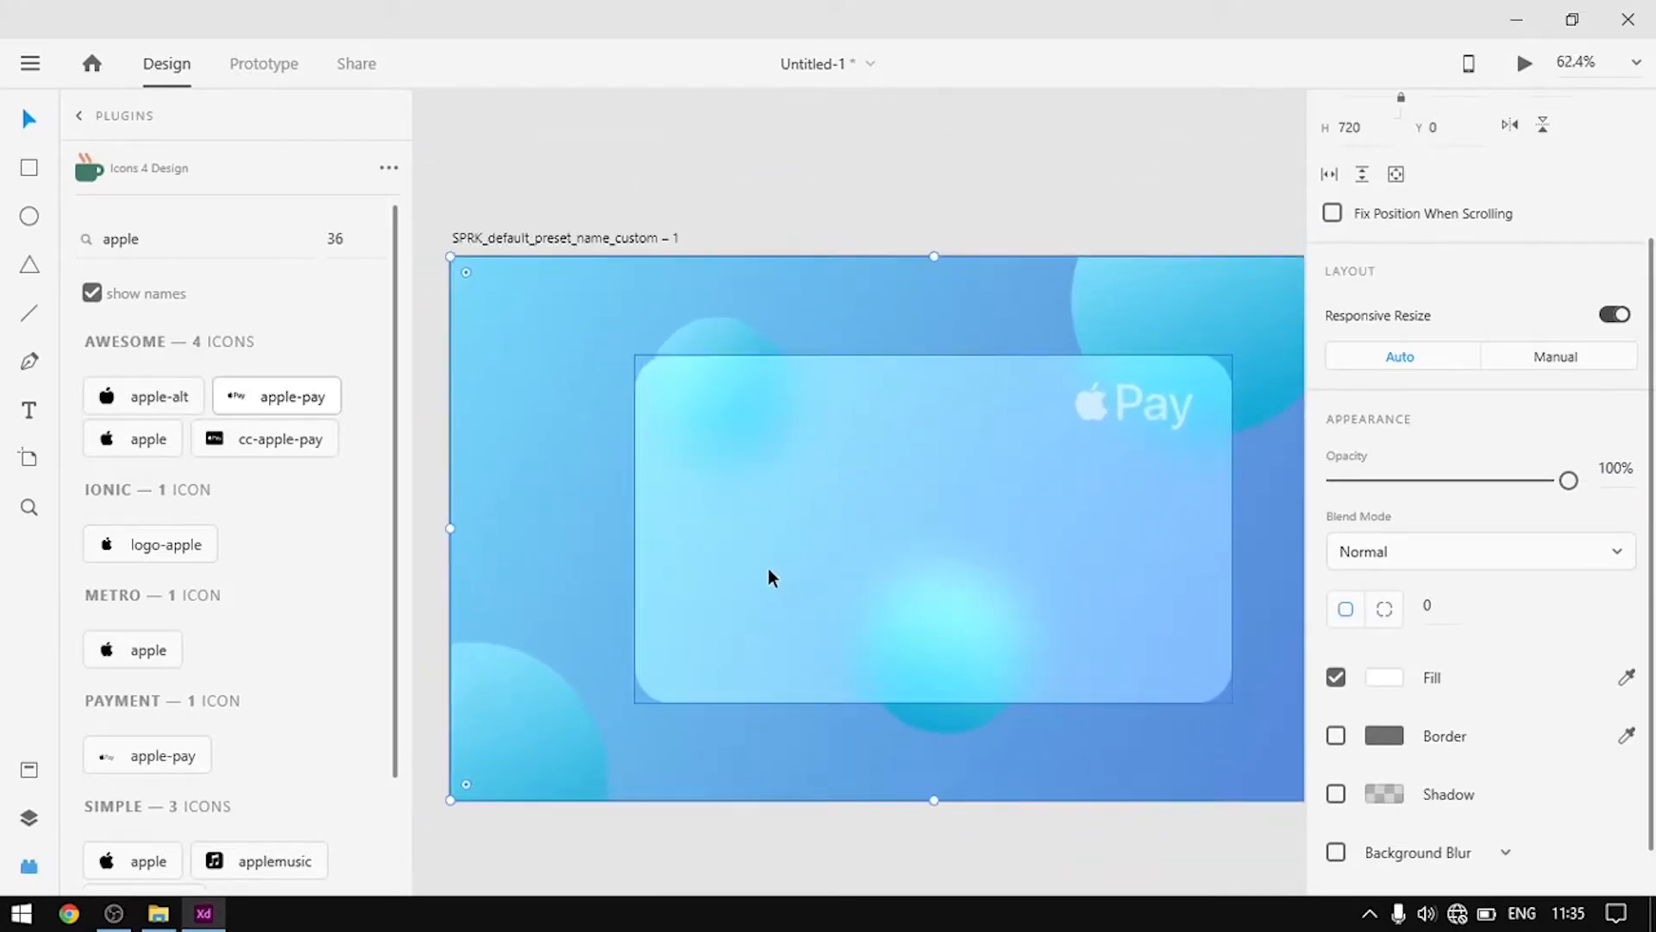
Search Icons 4 Design for 'chip' and insert the microchip icon
{"action": "left_click", "coordinate": [69, 240]}
{"action": "double_click", "coordinate": [114, 240]}
{"action": "type", "text": "ch"}
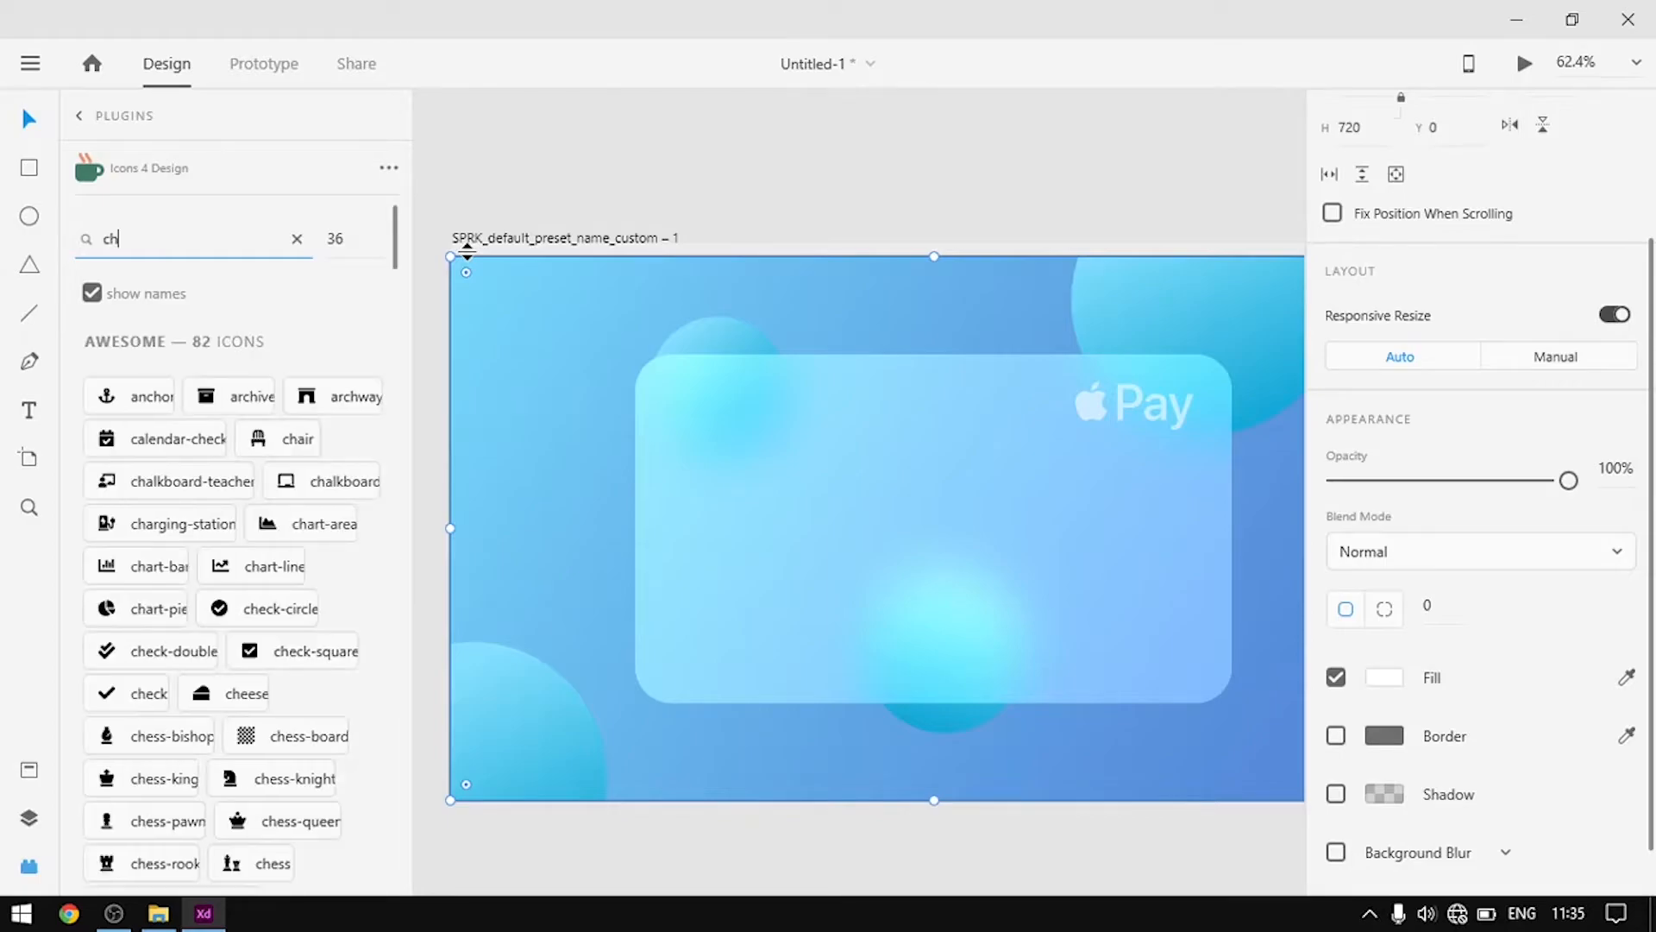
{"action": "type", "text": "ip"}
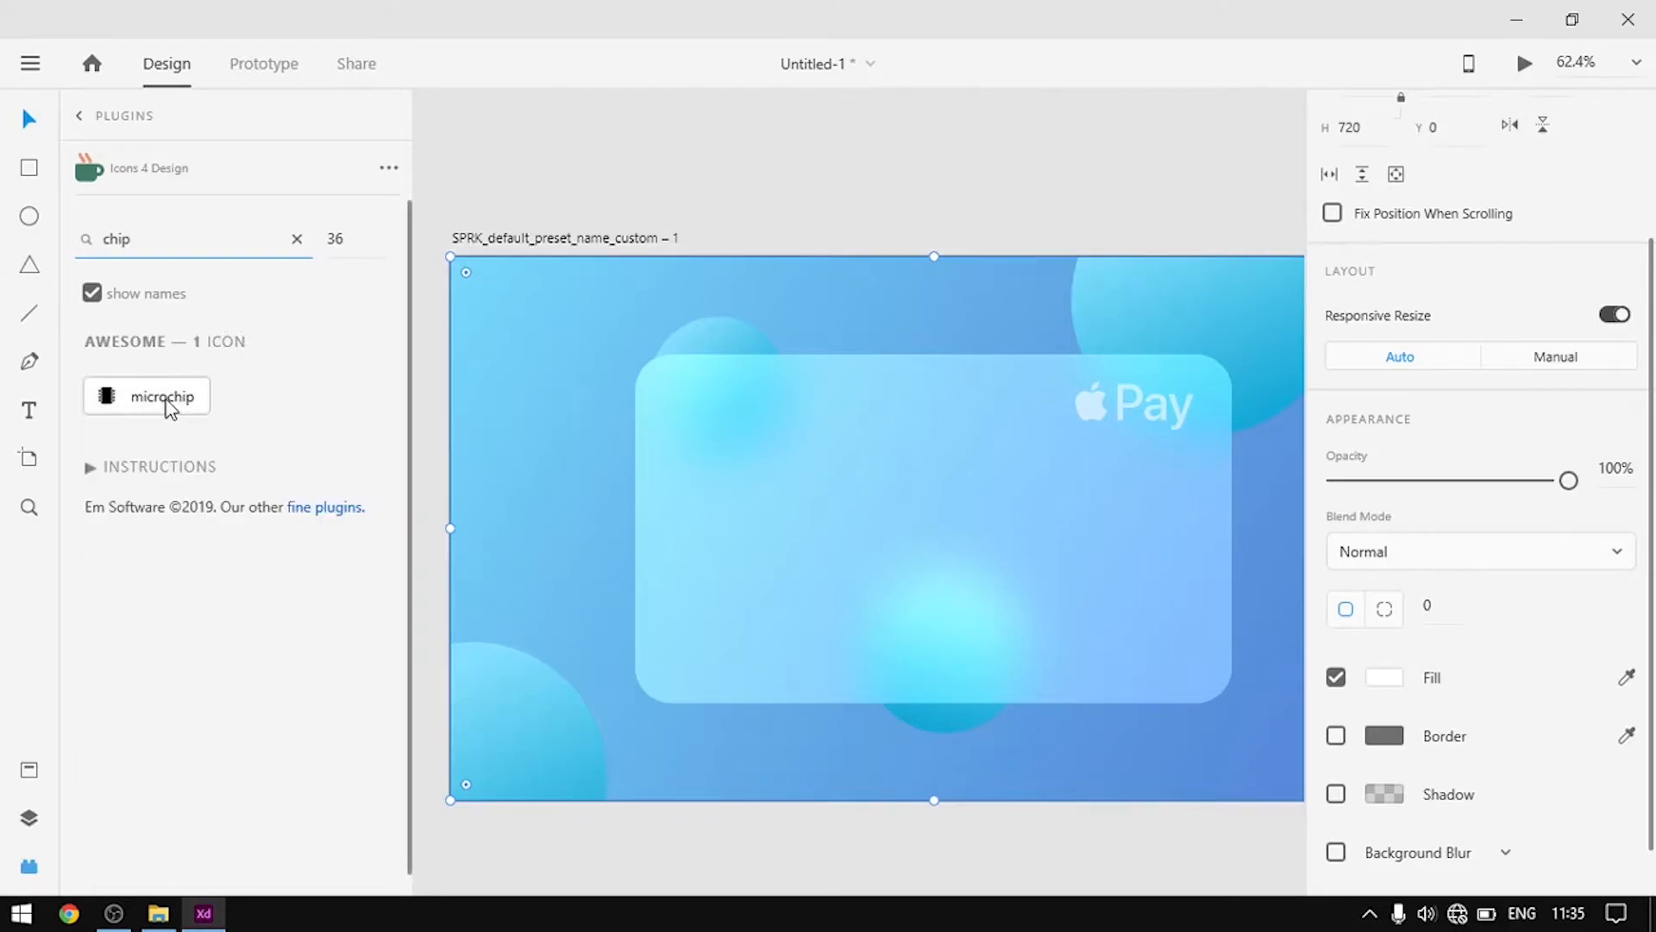
{"action": "left_click", "coordinate": [165, 401]}
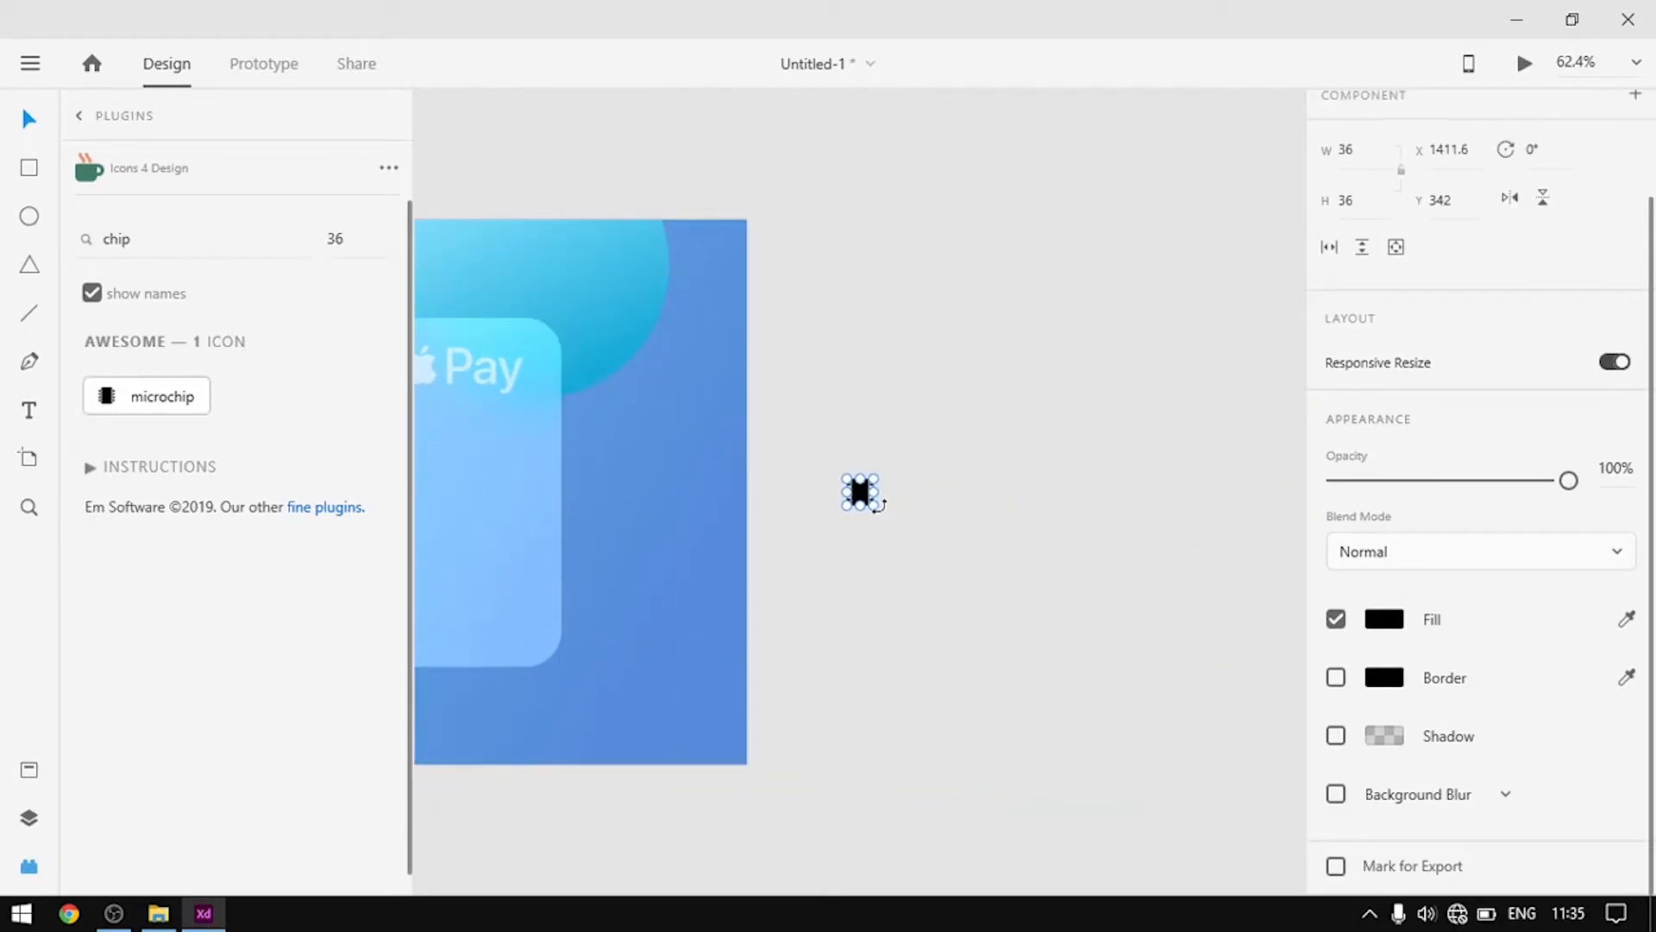
Enlarge the microchip to about 128 px, move it onto the card, and rotate it 90°
{"action": "left_click_drag", "start_coordinate": [872, 503], "coordinate": [554, 591]}
{"action": "left_click_drag", "start_coordinate": [647, 425], "coordinate": [1218, 407]}
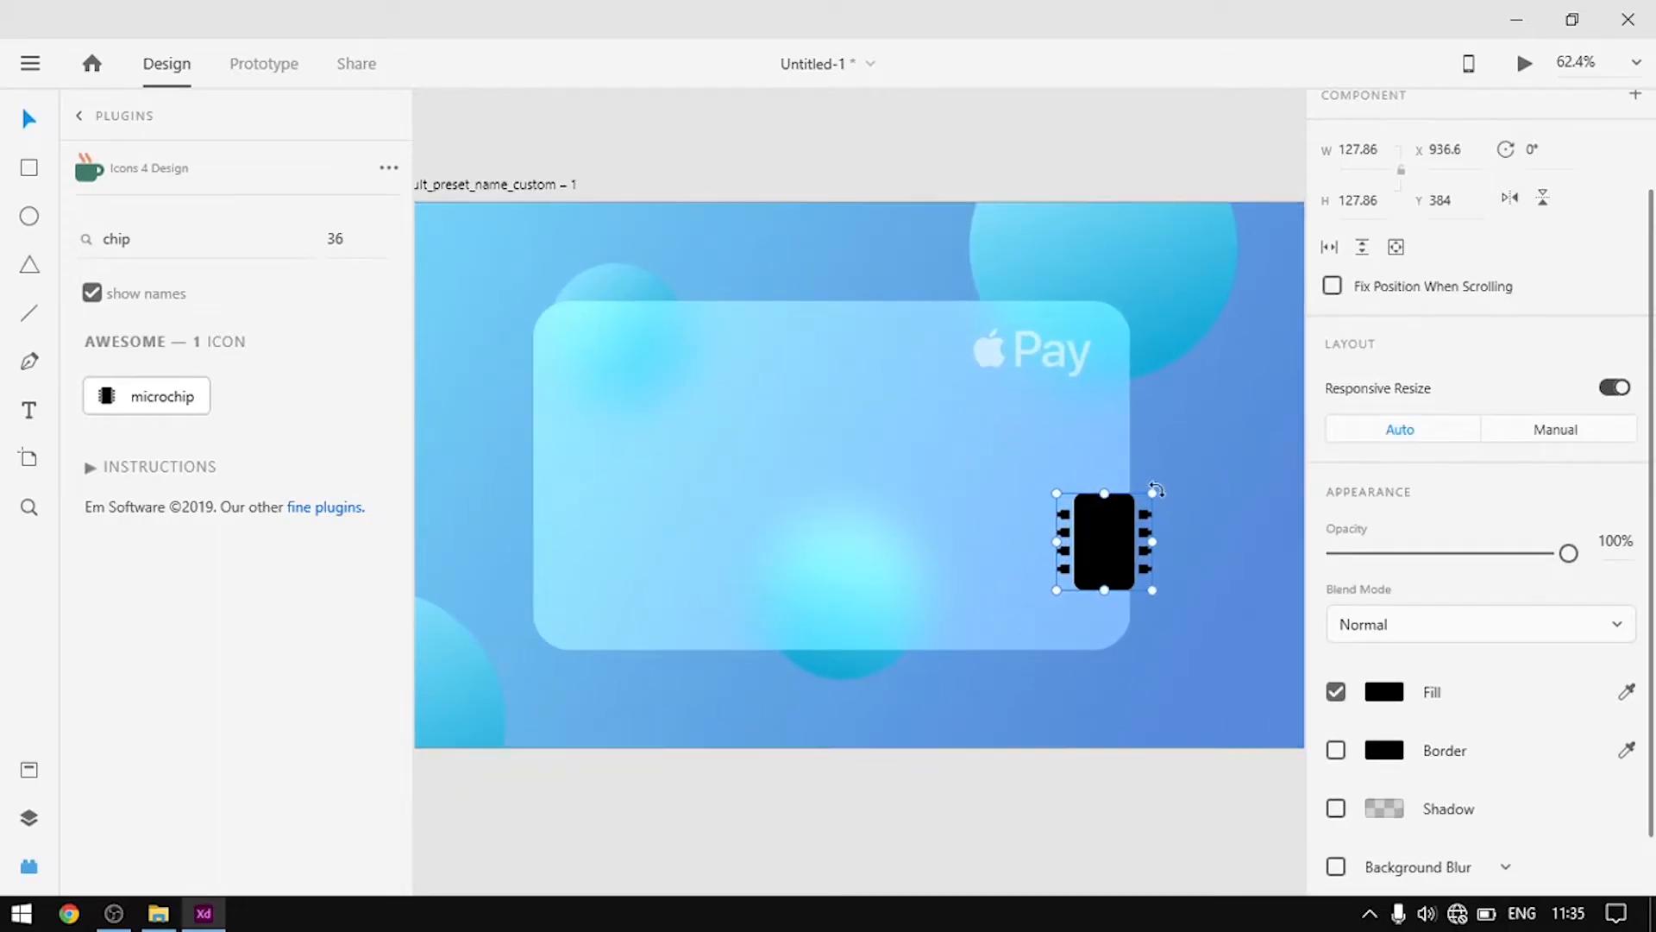
{"action": "left_click_drag", "start_coordinate": [1156, 489], "coordinate": [1148, 641]}
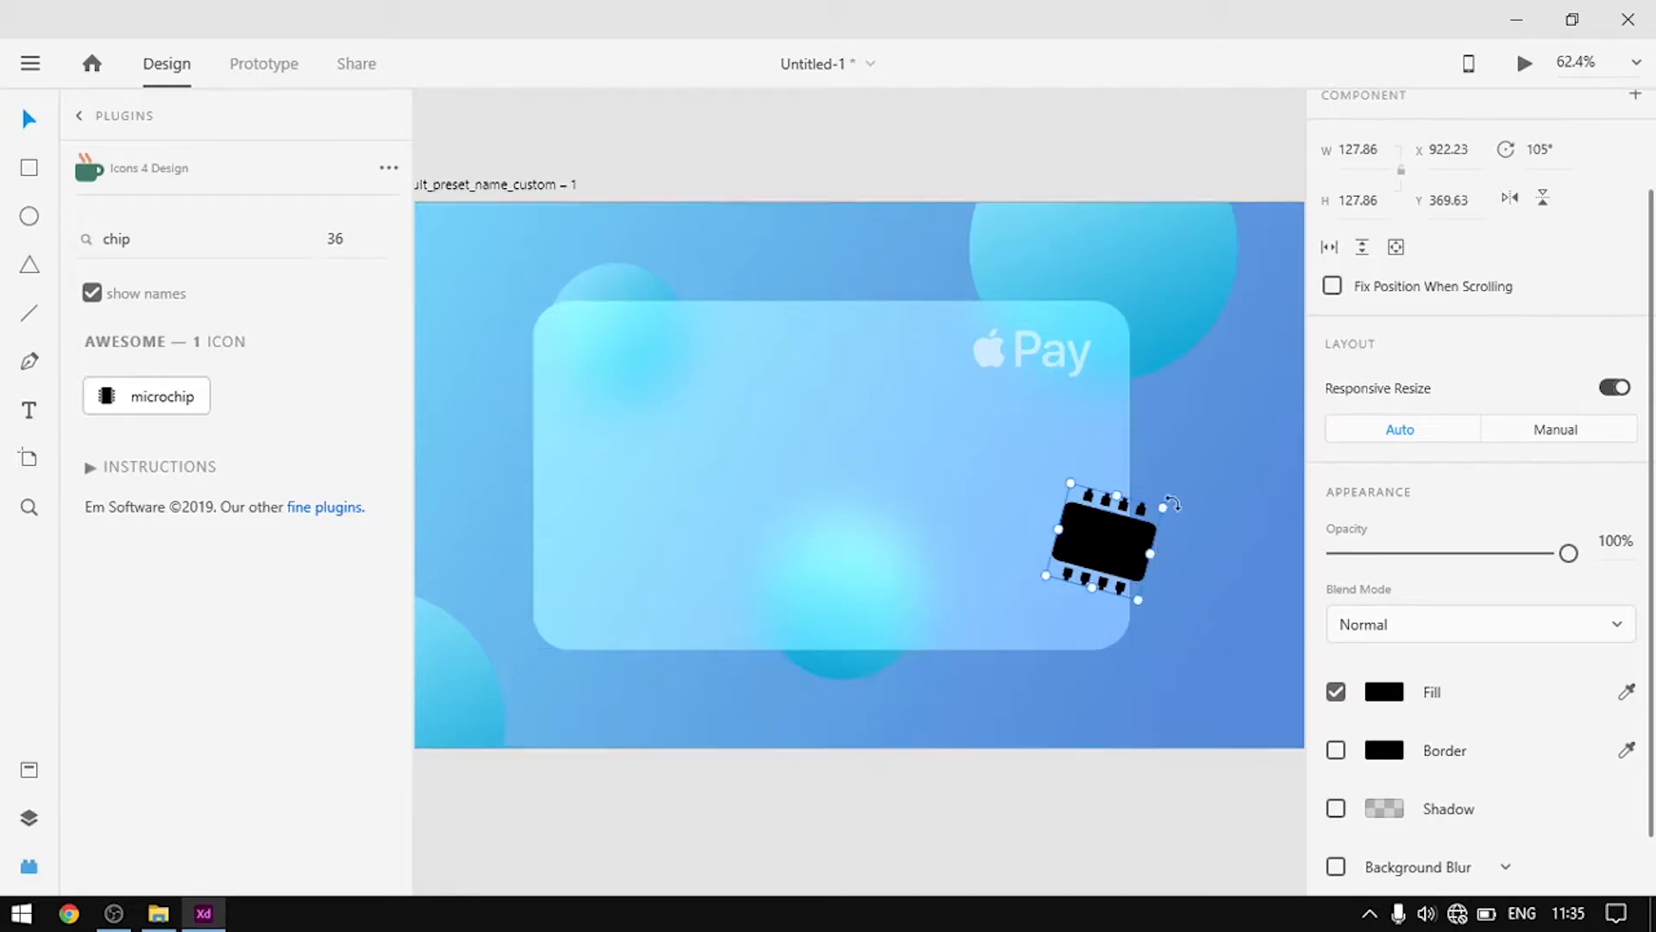
{"action": "left_click_drag", "start_coordinate": [1168, 507], "coordinate": [1023, 561]}
{"action": "scroll", "coordinate": [1058, 581], "scroll_direction": "up", "scroll_amount": 5}
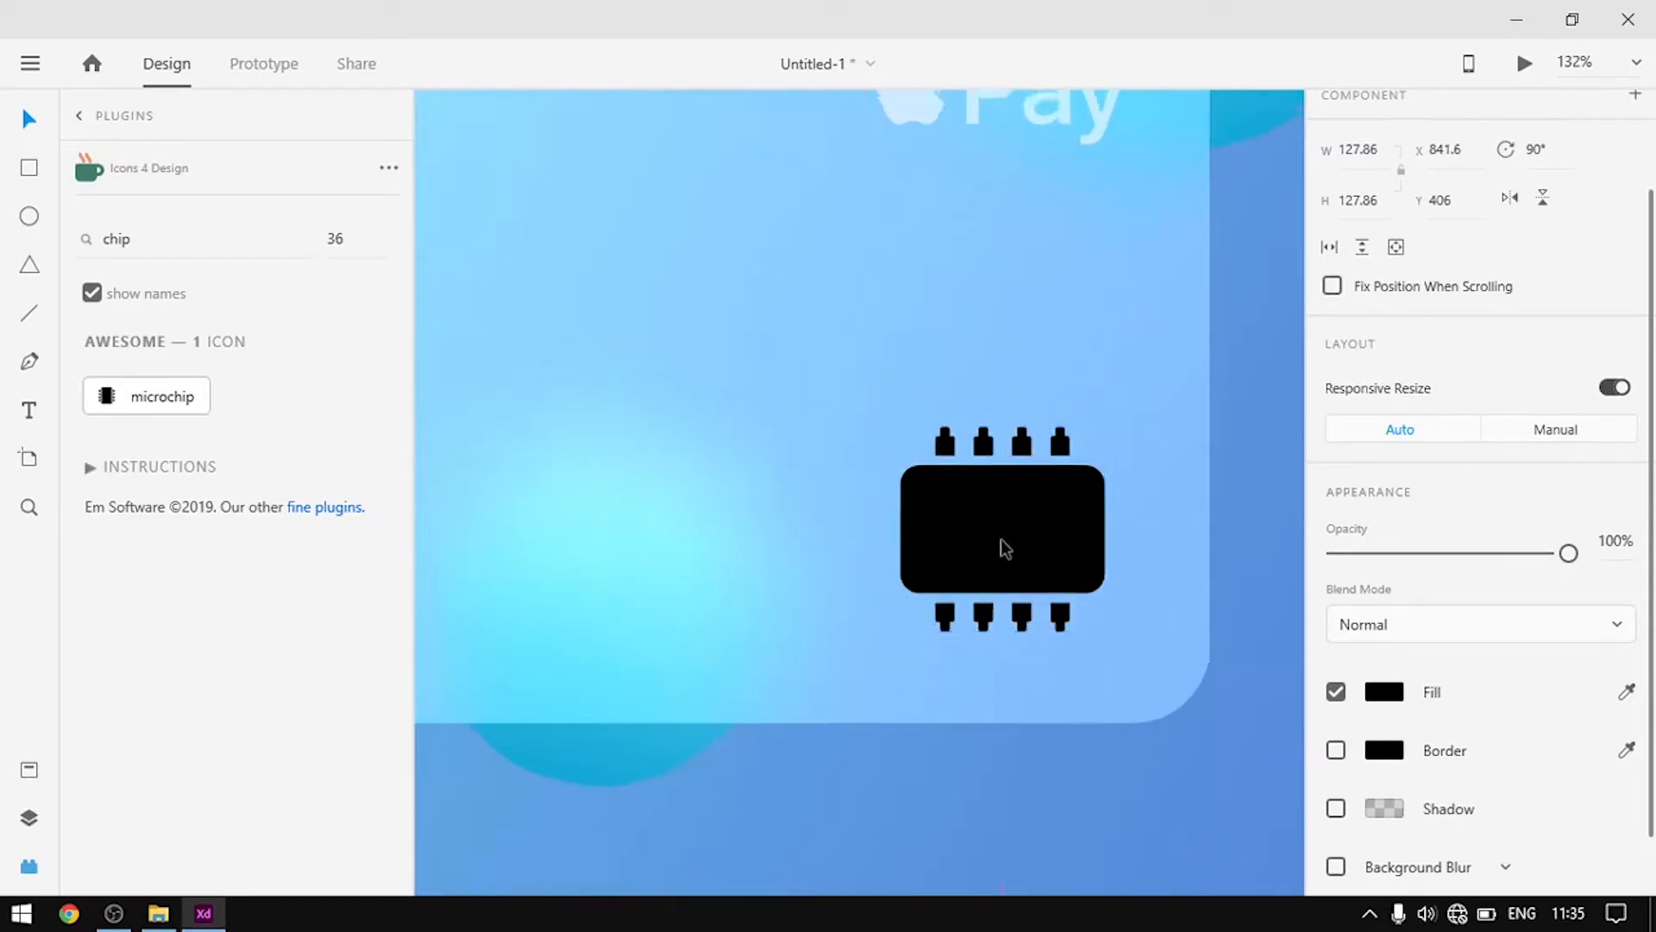
{"action": "scroll", "coordinate": [1001, 538], "scroll_direction": "down", "scroll_amount": 5}
{"action": "scroll", "coordinate": [1000, 509], "scroll_direction": "up", "scroll_amount": 3}
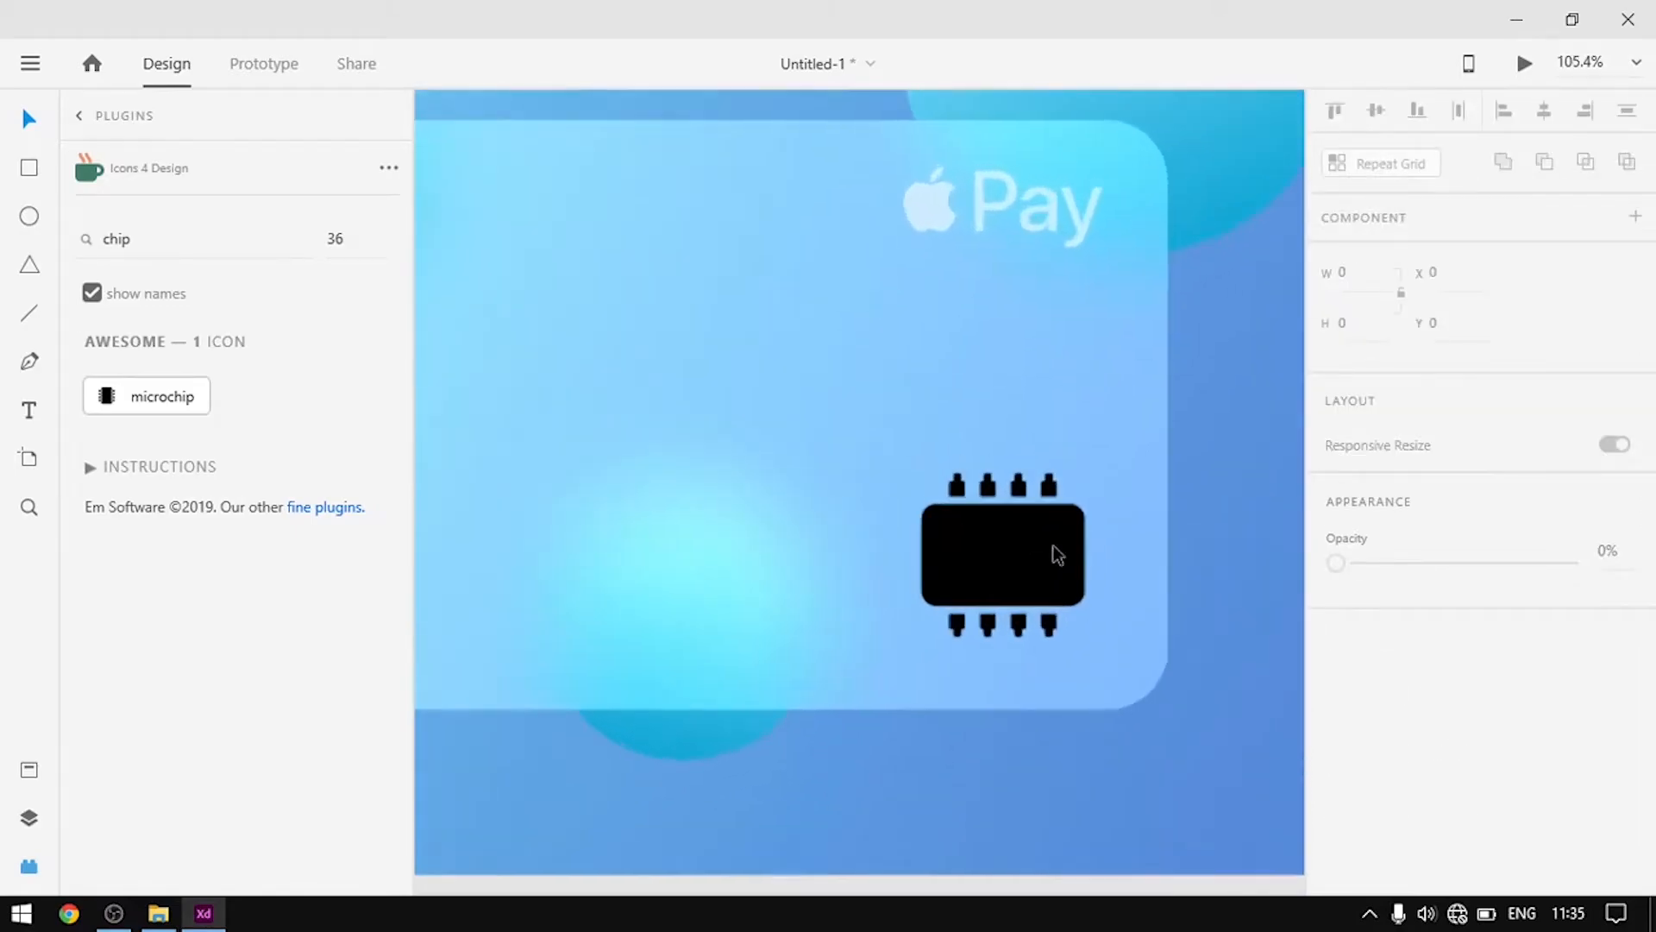
Give the microchip a near-white #FBFBFB fill at 70% opacity
{"action": "left_click", "coordinate": [1384, 815]}
{"action": "left_click", "coordinate": [1021, 552]}
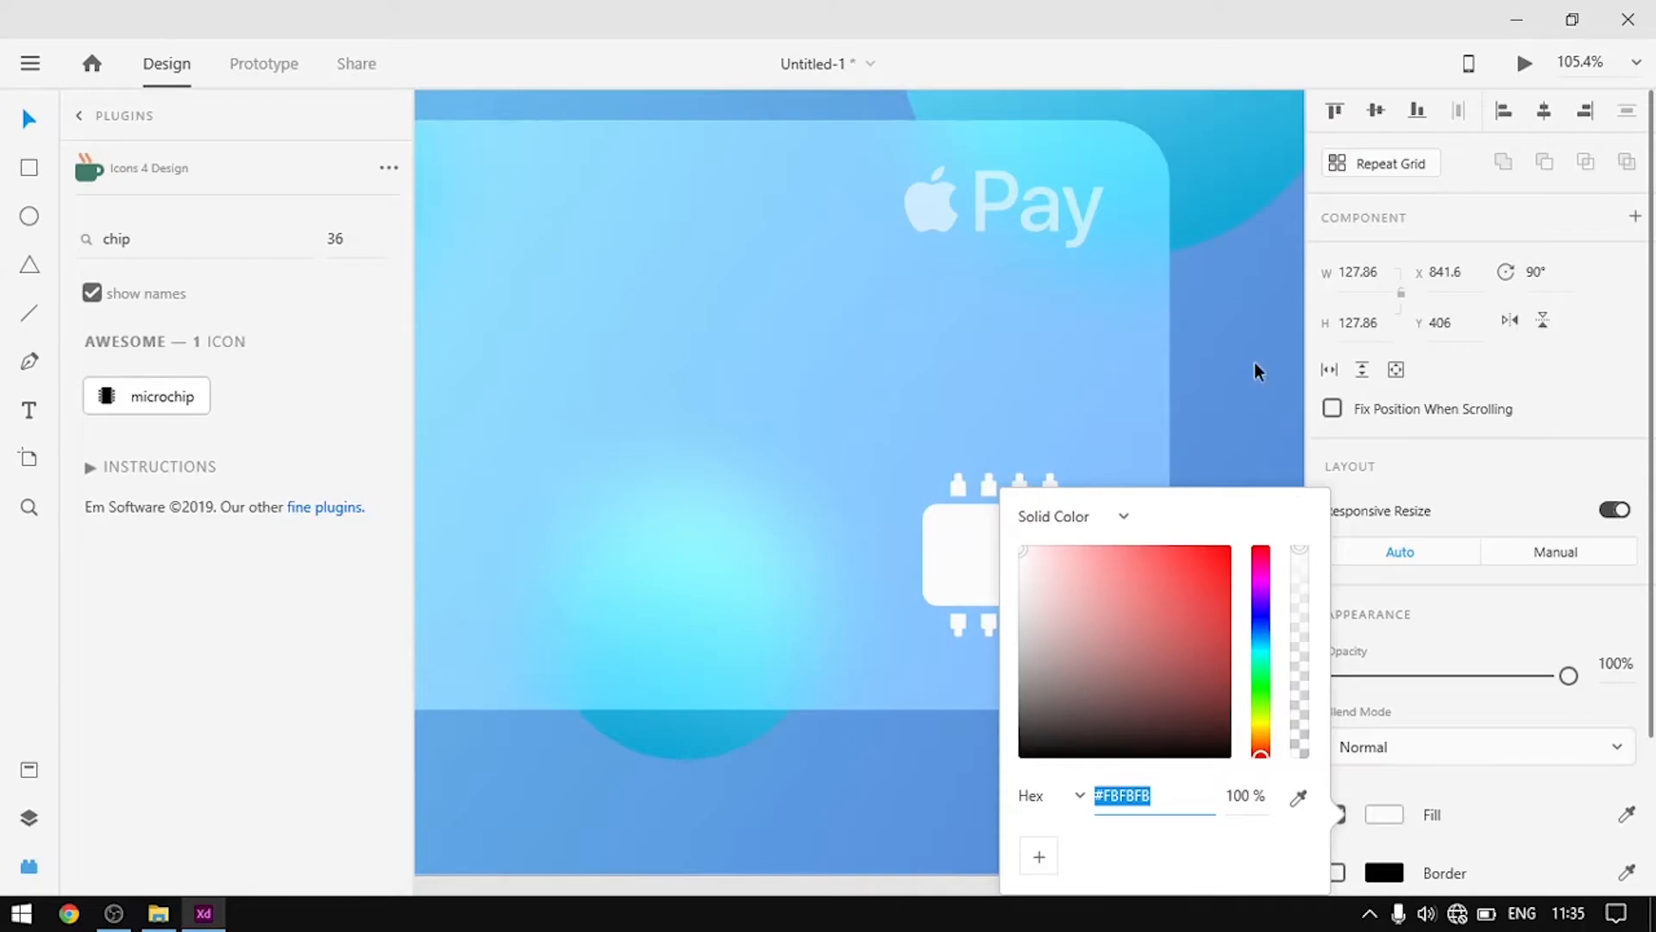
{"action": "left_click", "coordinate": [1290, 416]}
{"action": "left_click", "coordinate": [1035, 558]}
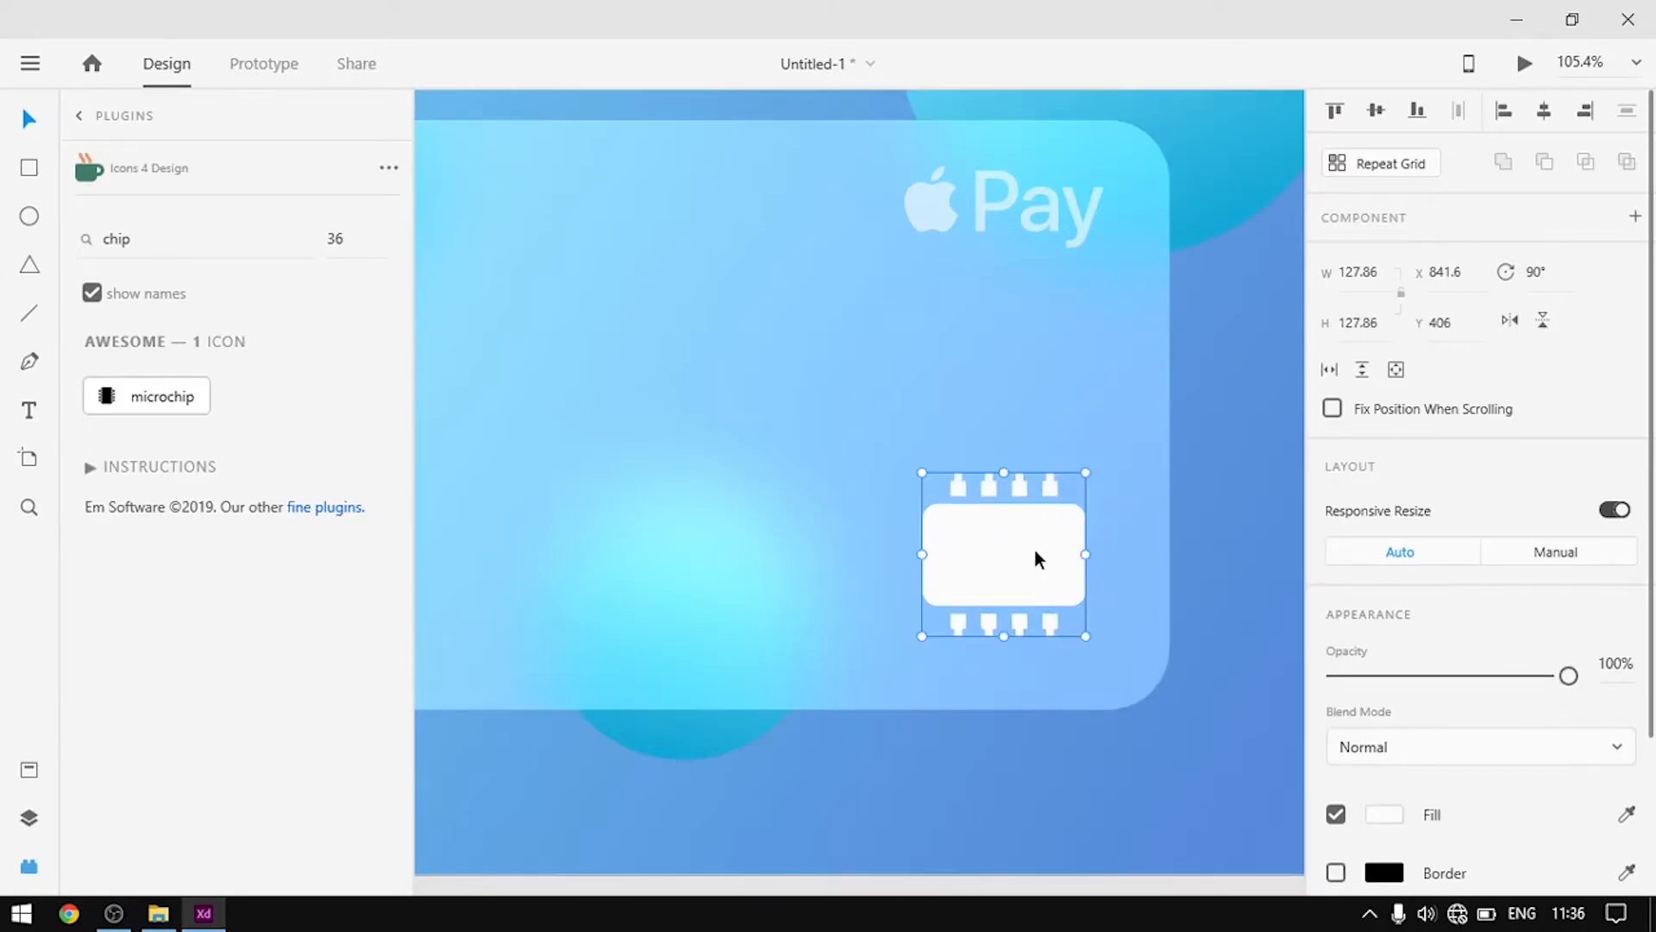
{"action": "left_click", "coordinate": [1617, 661]}
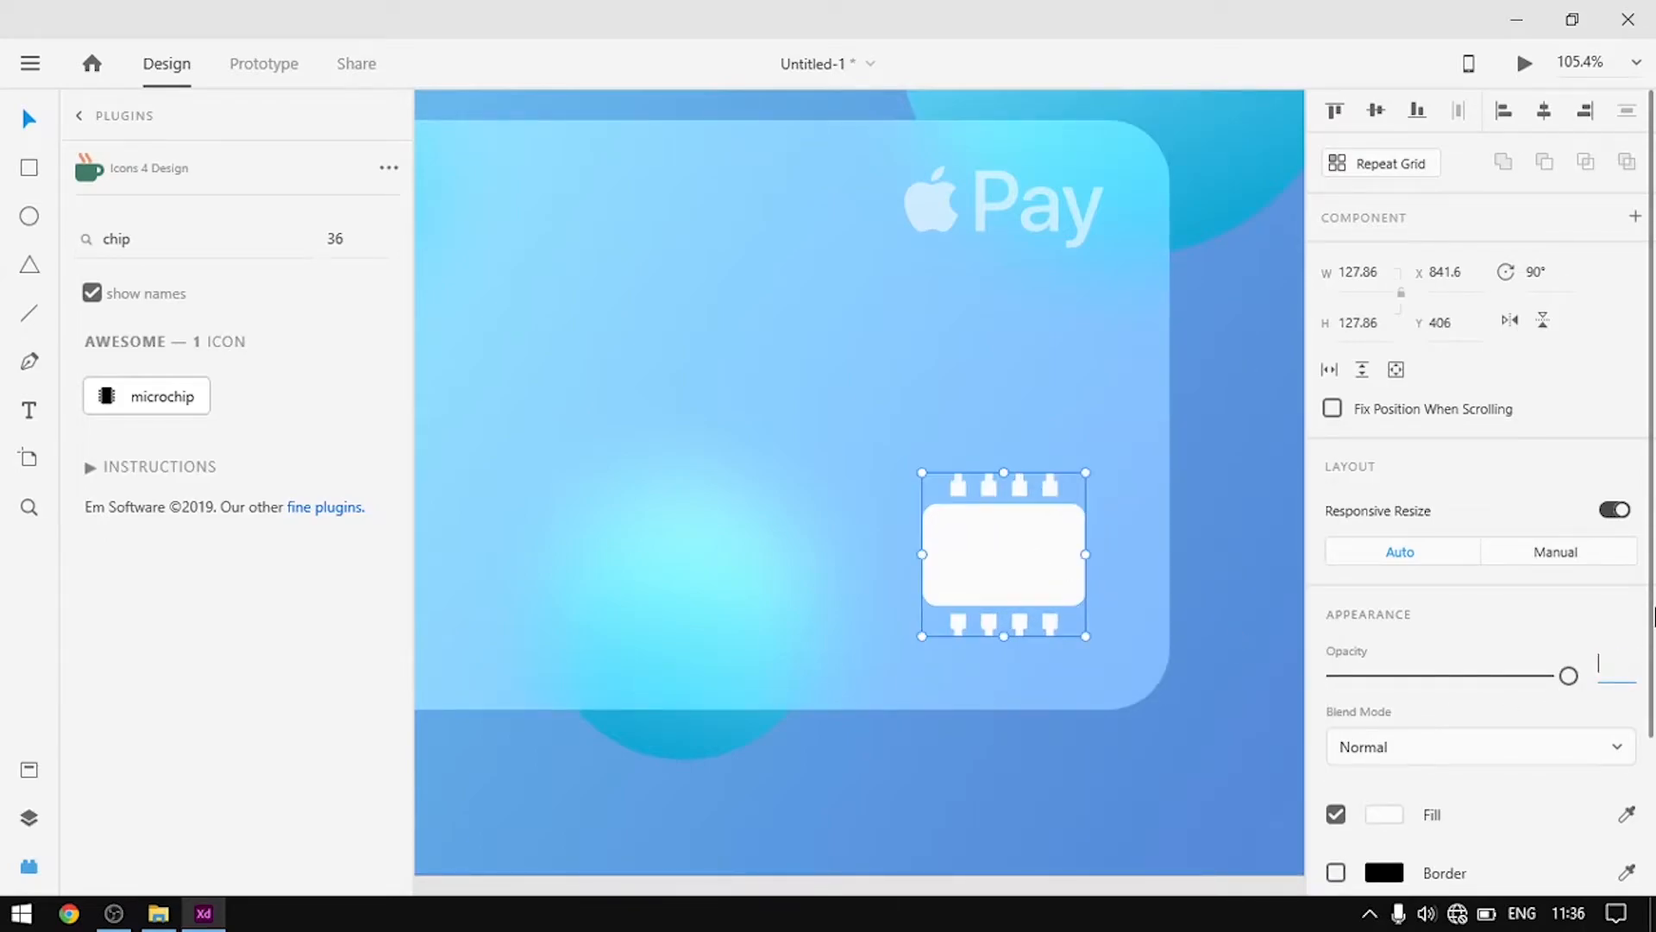
{"action": "key", "text": "Return"}
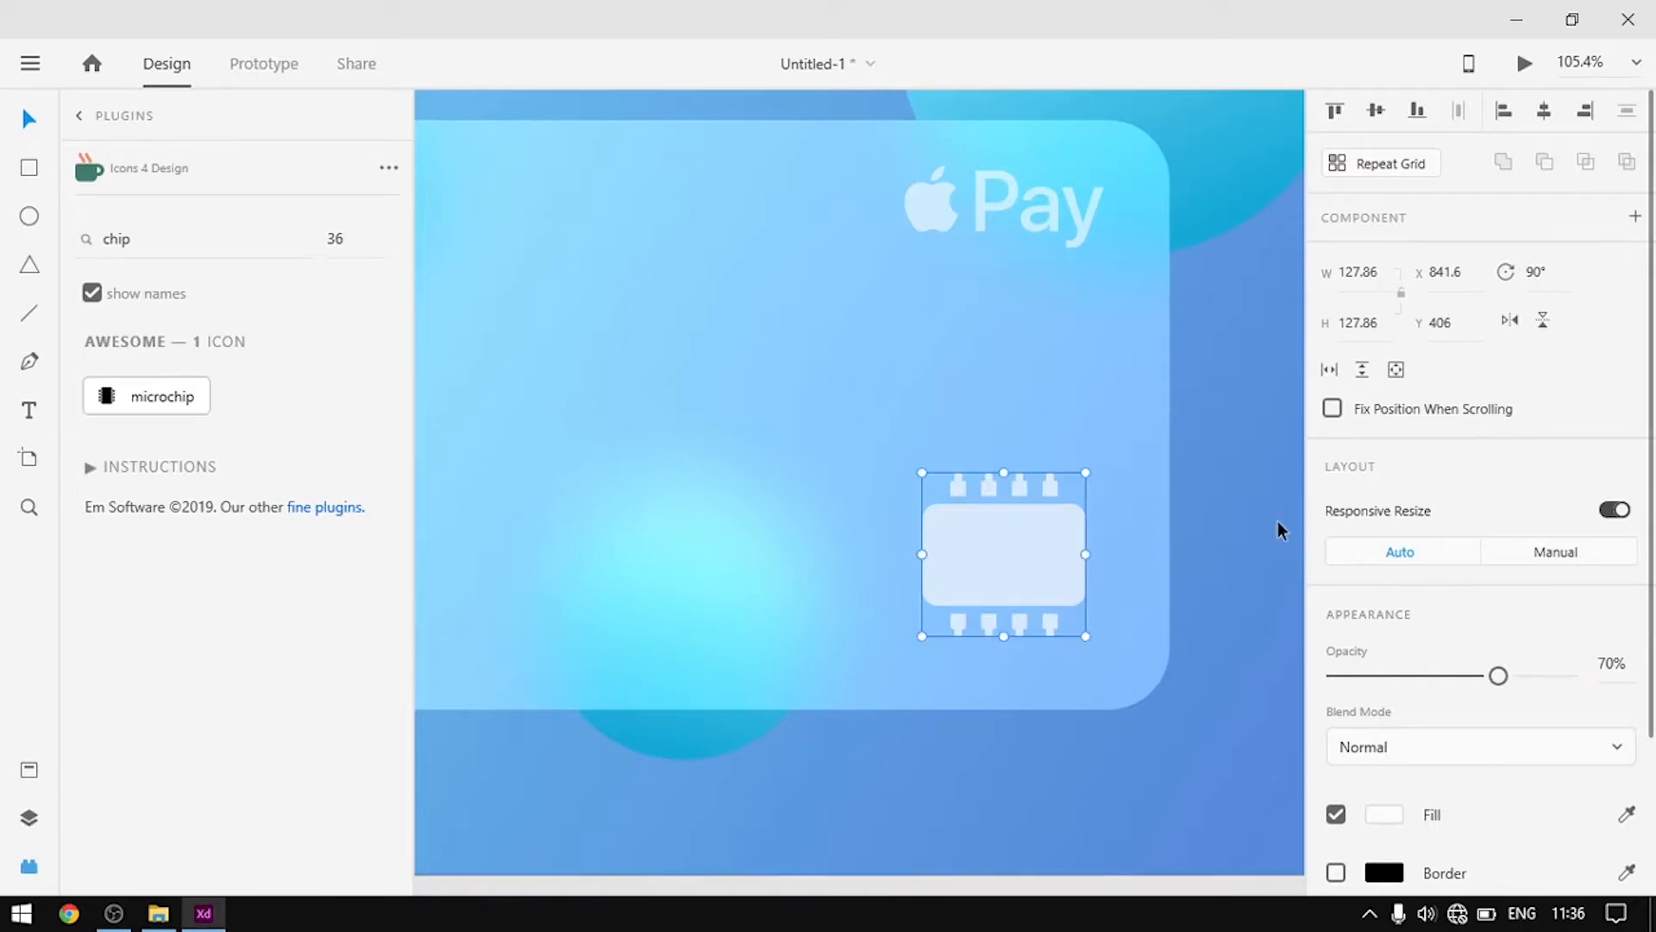
{"action": "left_click", "coordinate": [1280, 521]}
{"action": "scroll", "coordinate": [1173, 578], "scroll_direction": "down", "scroll_amount": 5}
{"action": "scroll", "coordinate": [1116, 600], "scroll_direction": "up", "scroll_amount": 5}
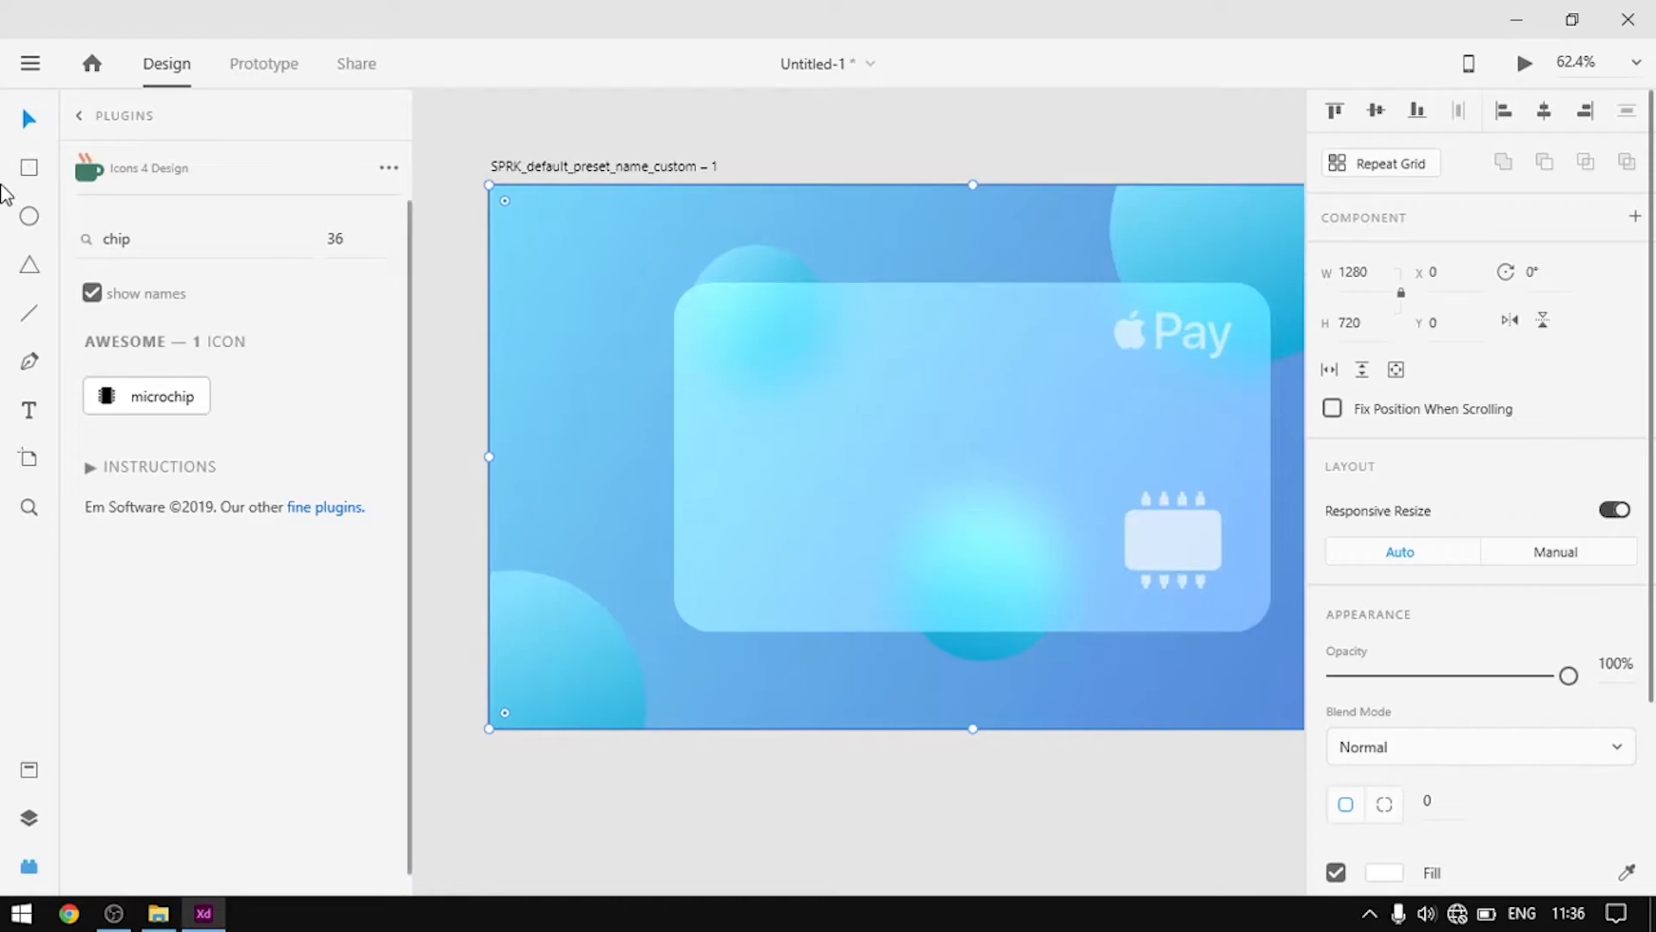
Type a sample card number in a text box across the card's left middle
{"action": "scroll", "coordinate": [784, 395], "scroll_direction": "up", "scroll_amount": 2}
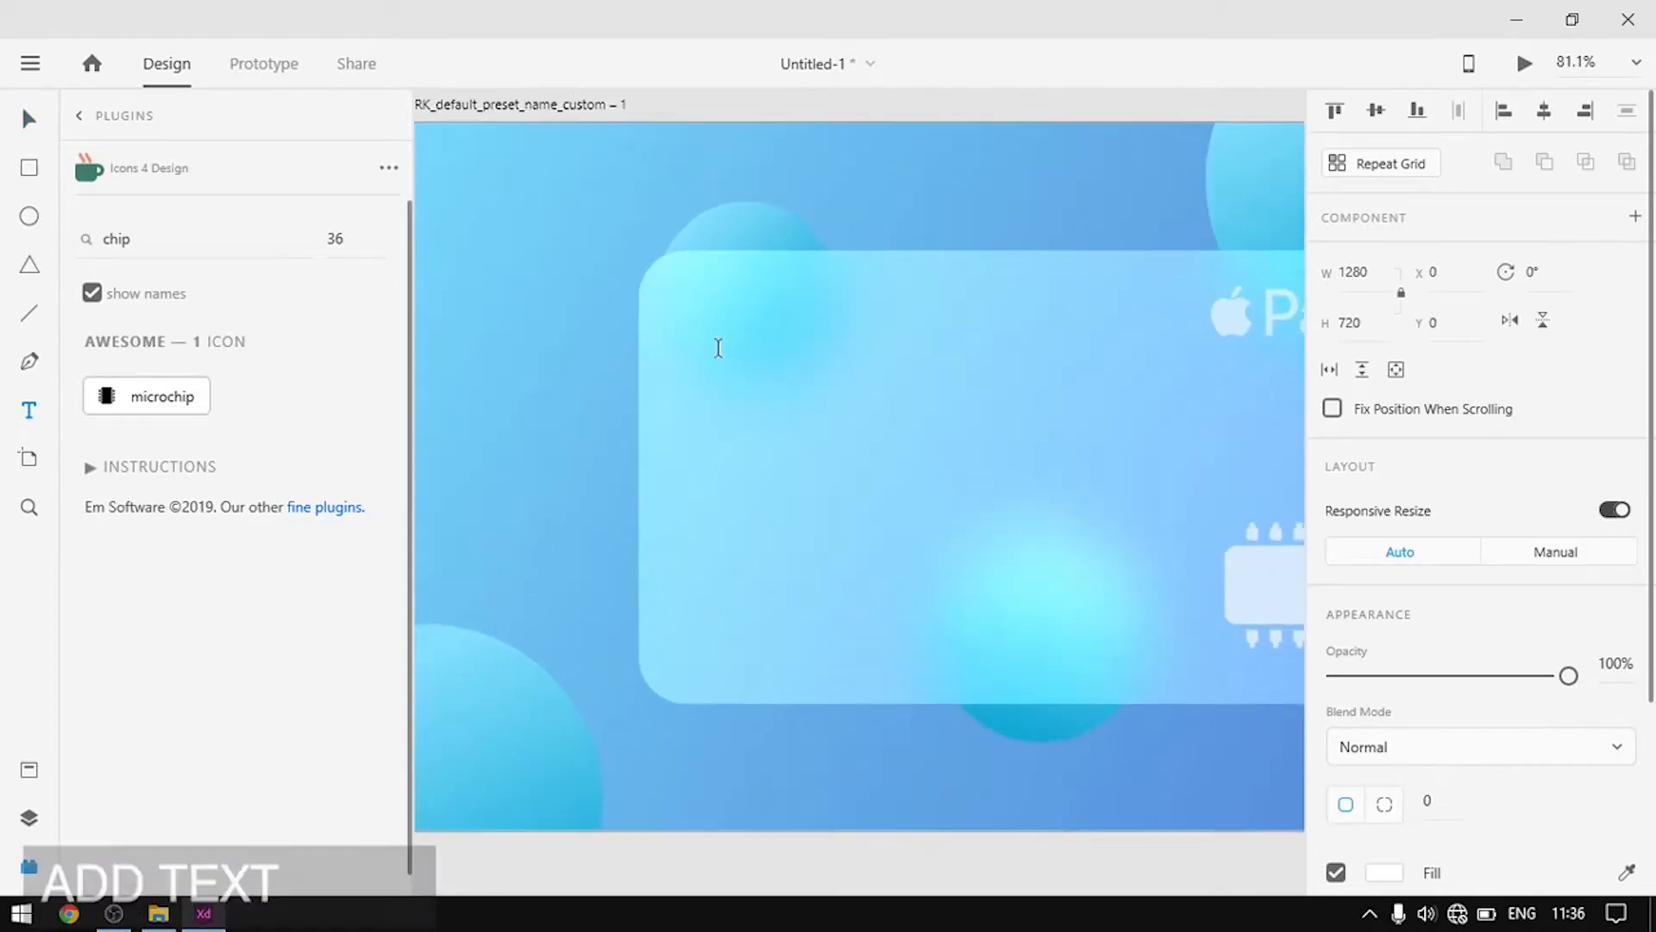
{"action": "left_click_drag", "start_coordinate": [665, 486], "coordinate": [1114, 558]}
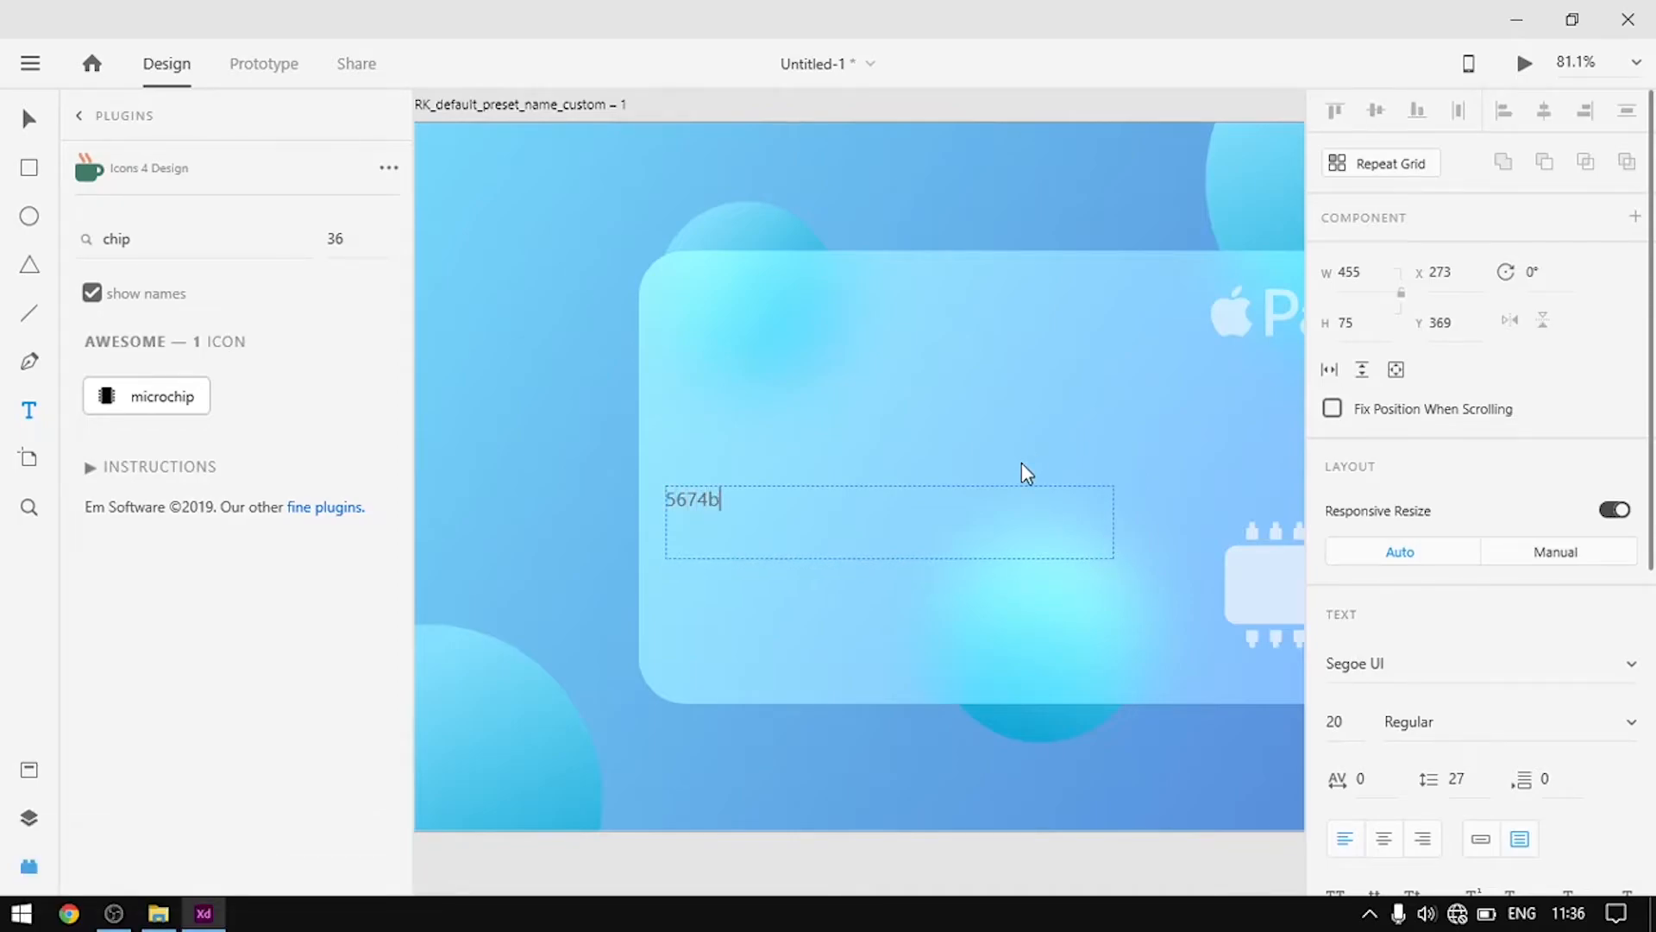
{"action": "type", "text": "5674b 47386 37489c"}
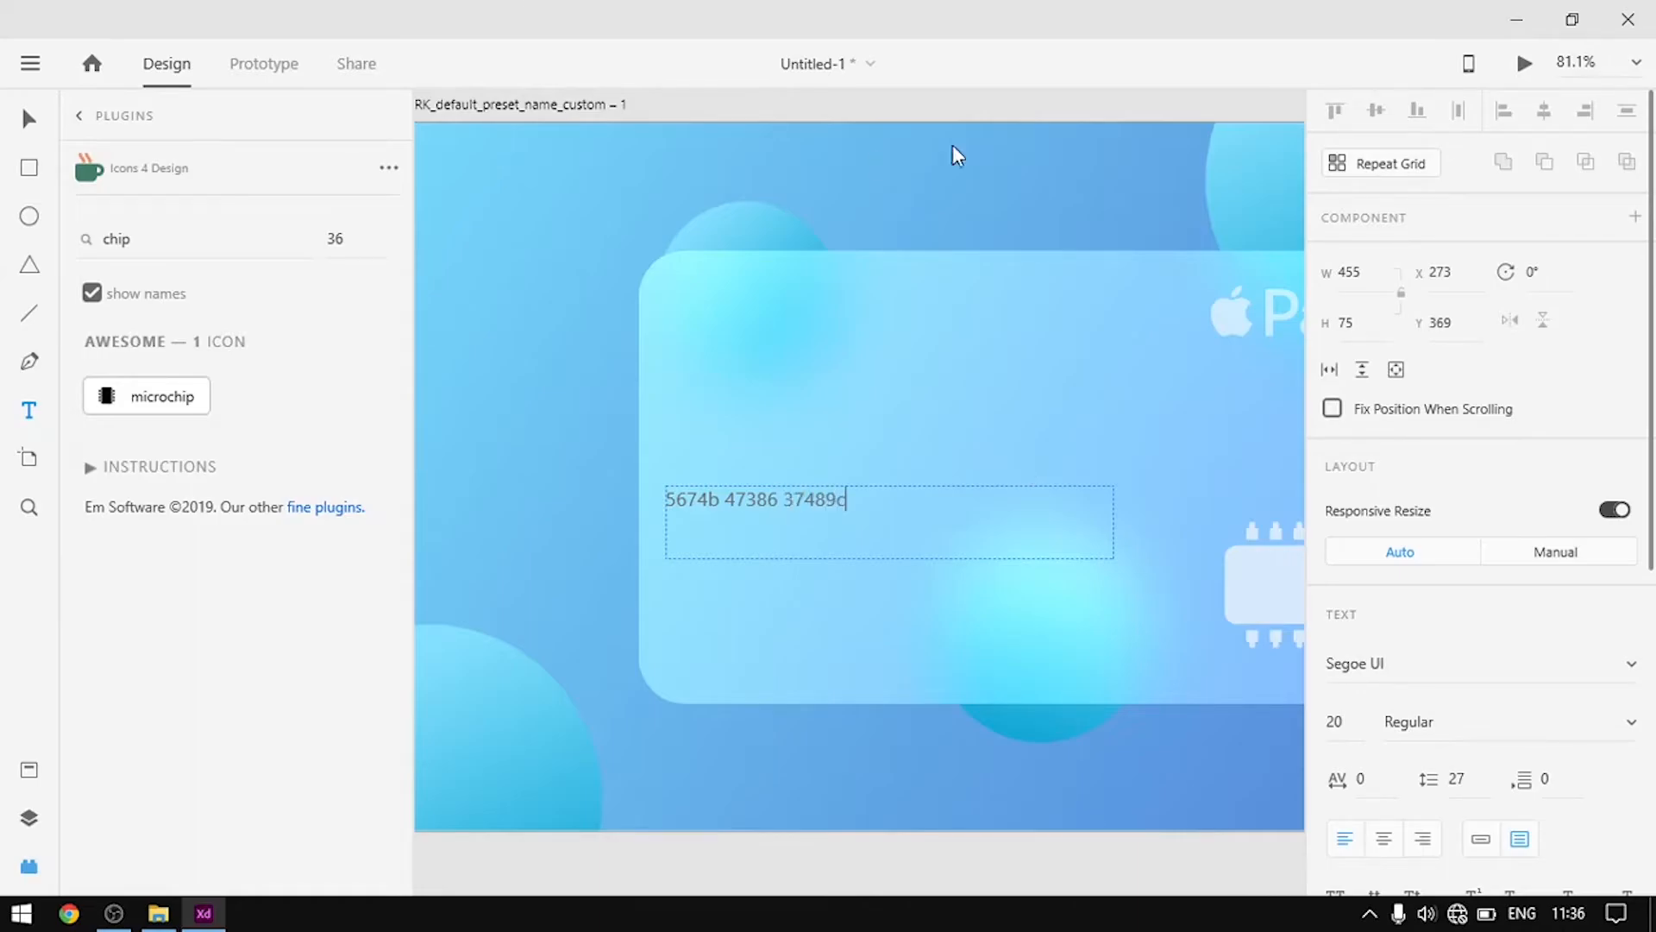
{"action": "left_click", "coordinate": [29, 118]}
Switch the card number to auto width and scale it to font size 29
{"action": "scroll", "coordinate": [772, 633], "scroll_direction": "down", "scroll_amount": 2}
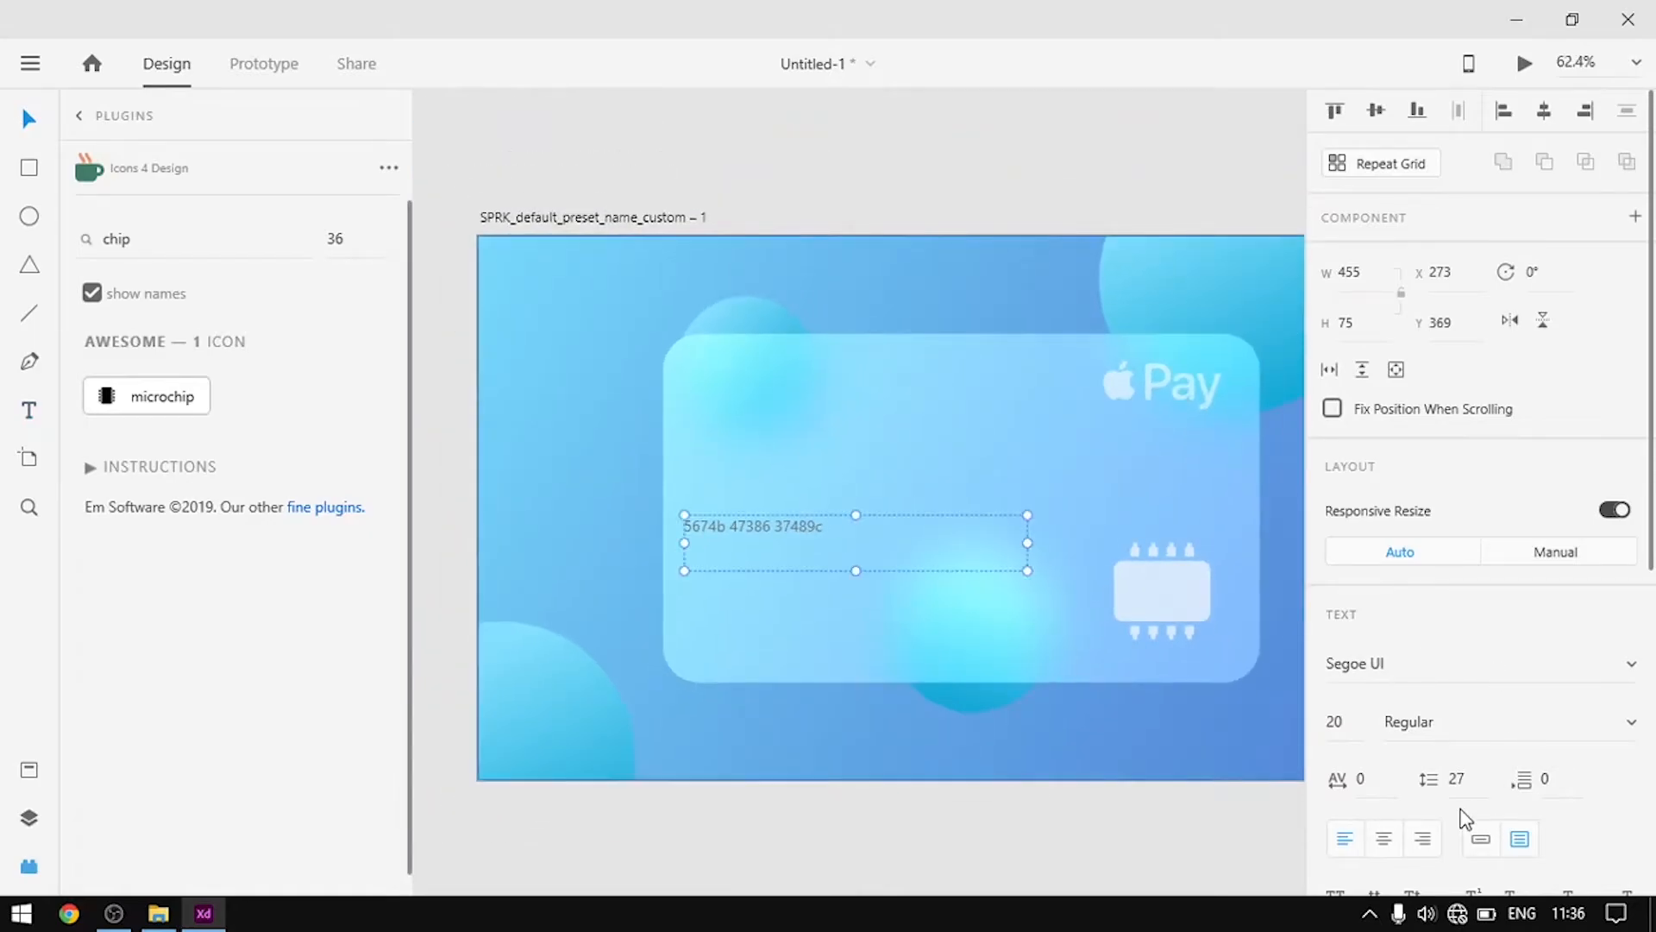
{"action": "left_click", "coordinate": [1481, 838]}
{"action": "scroll", "coordinate": [1064, 495], "scroll_direction": "up", "scroll_amount": 4}
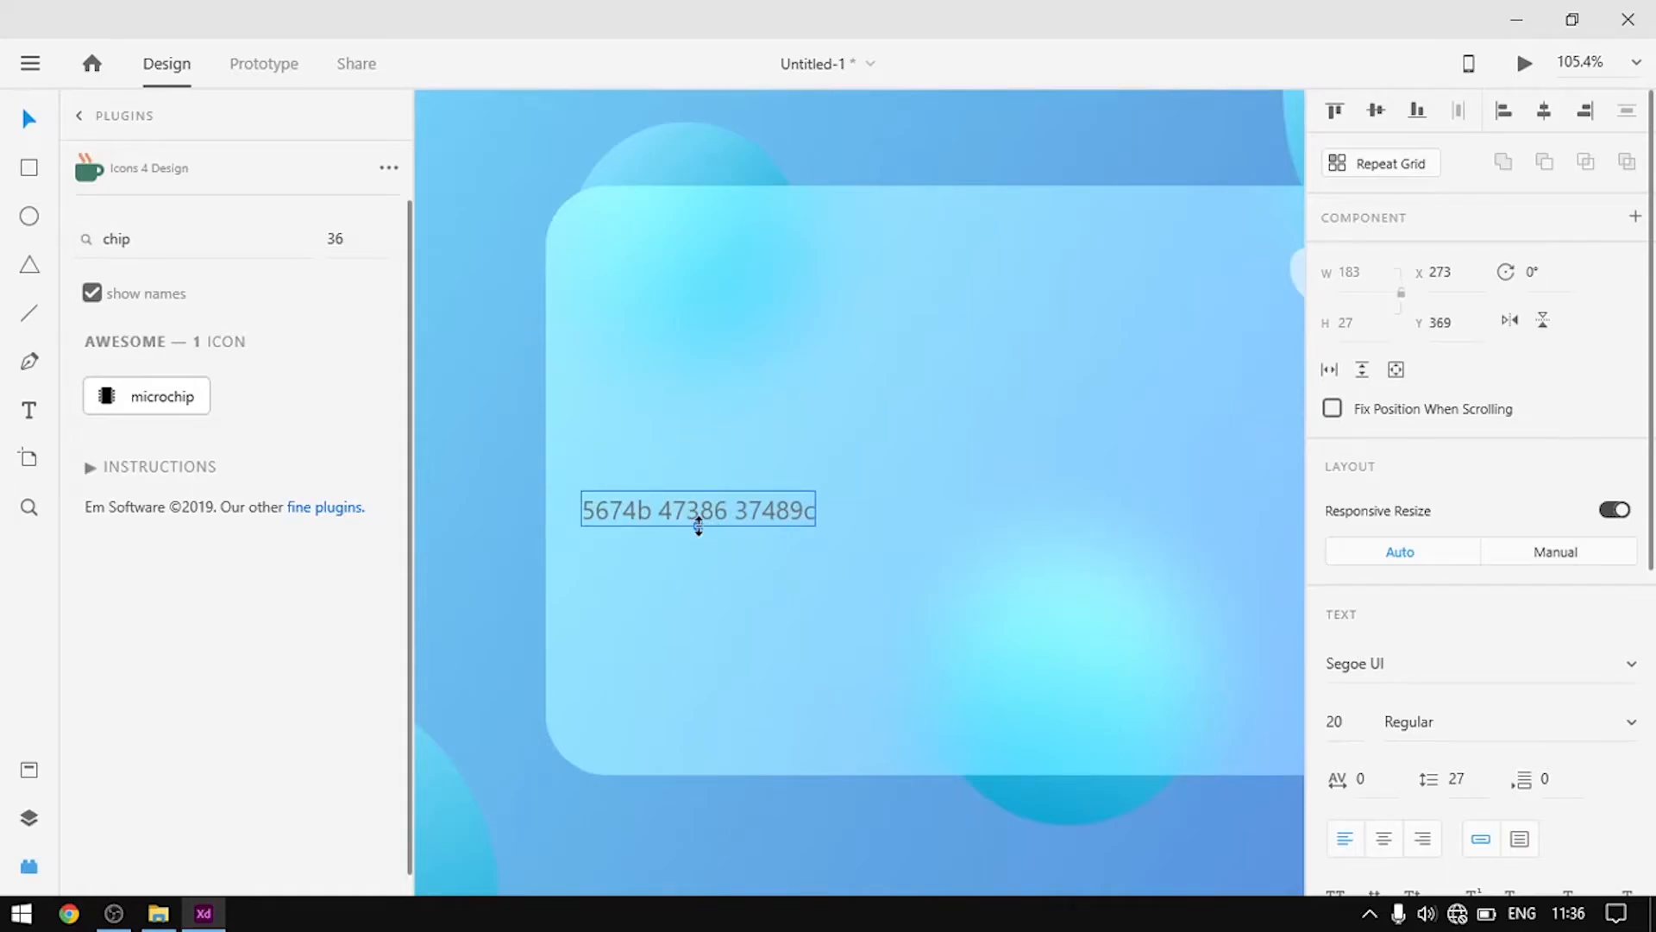
{"action": "left_click_drag", "start_coordinate": [699, 526], "coordinate": [836, 497]}
{"action": "scroll", "coordinate": [767, 480], "scroll_direction": "down", "scroll_amount": 3}
{"action": "left_click", "coordinate": [776, 493]}
{"action": "scroll", "coordinate": [827, 480], "scroll_direction": "up", "scroll_amount": 2}
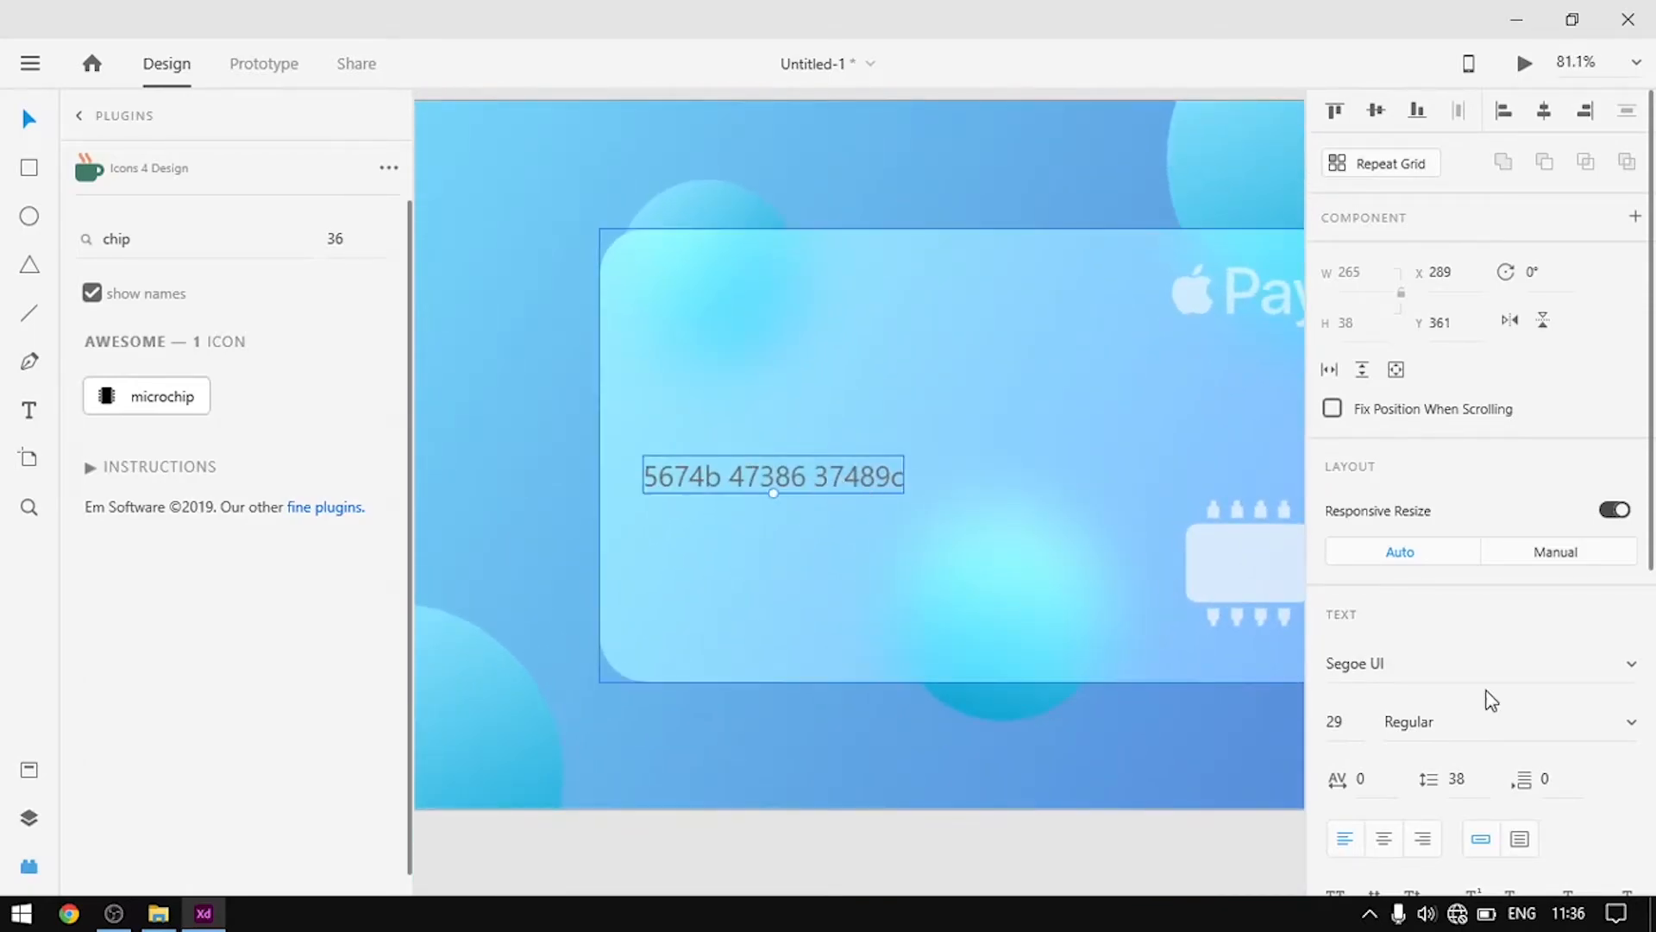
{"action": "scroll", "coordinate": [1470, 682], "scroll_direction": "down", "scroll_amount": 4}
Make the card number text white at 70% opacity
{"action": "left_click", "coordinate": [1398, 809]}
{"action": "left_click_drag", "start_coordinate": [1116, 643], "coordinate": [1005, 543]}
{"action": "left_click", "coordinate": [903, 620]}
{"action": "left_click", "coordinate": [902, 619]}
{"action": "scroll", "coordinate": [1467, 613], "scroll_direction": "down", "scroll_amount": 2}
{"action": "left_click", "coordinate": [897, 475]}
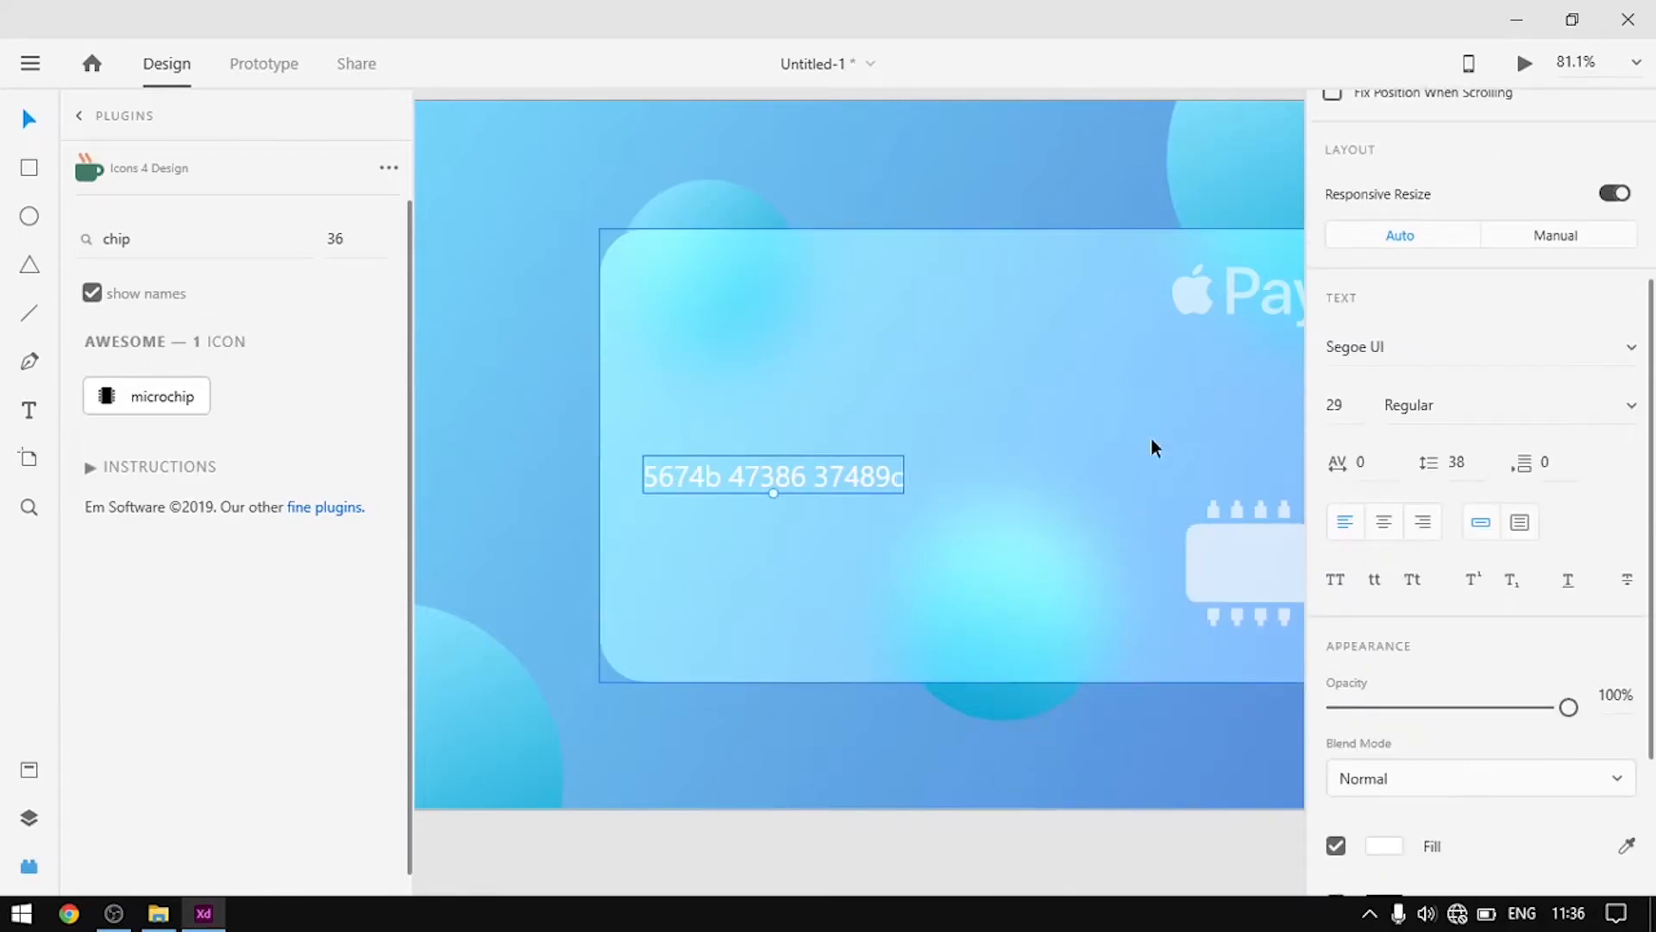
{"action": "left_click", "coordinate": [1617, 695]}
{"action": "type", "text": "70"}
{"action": "key", "text": "Return"}
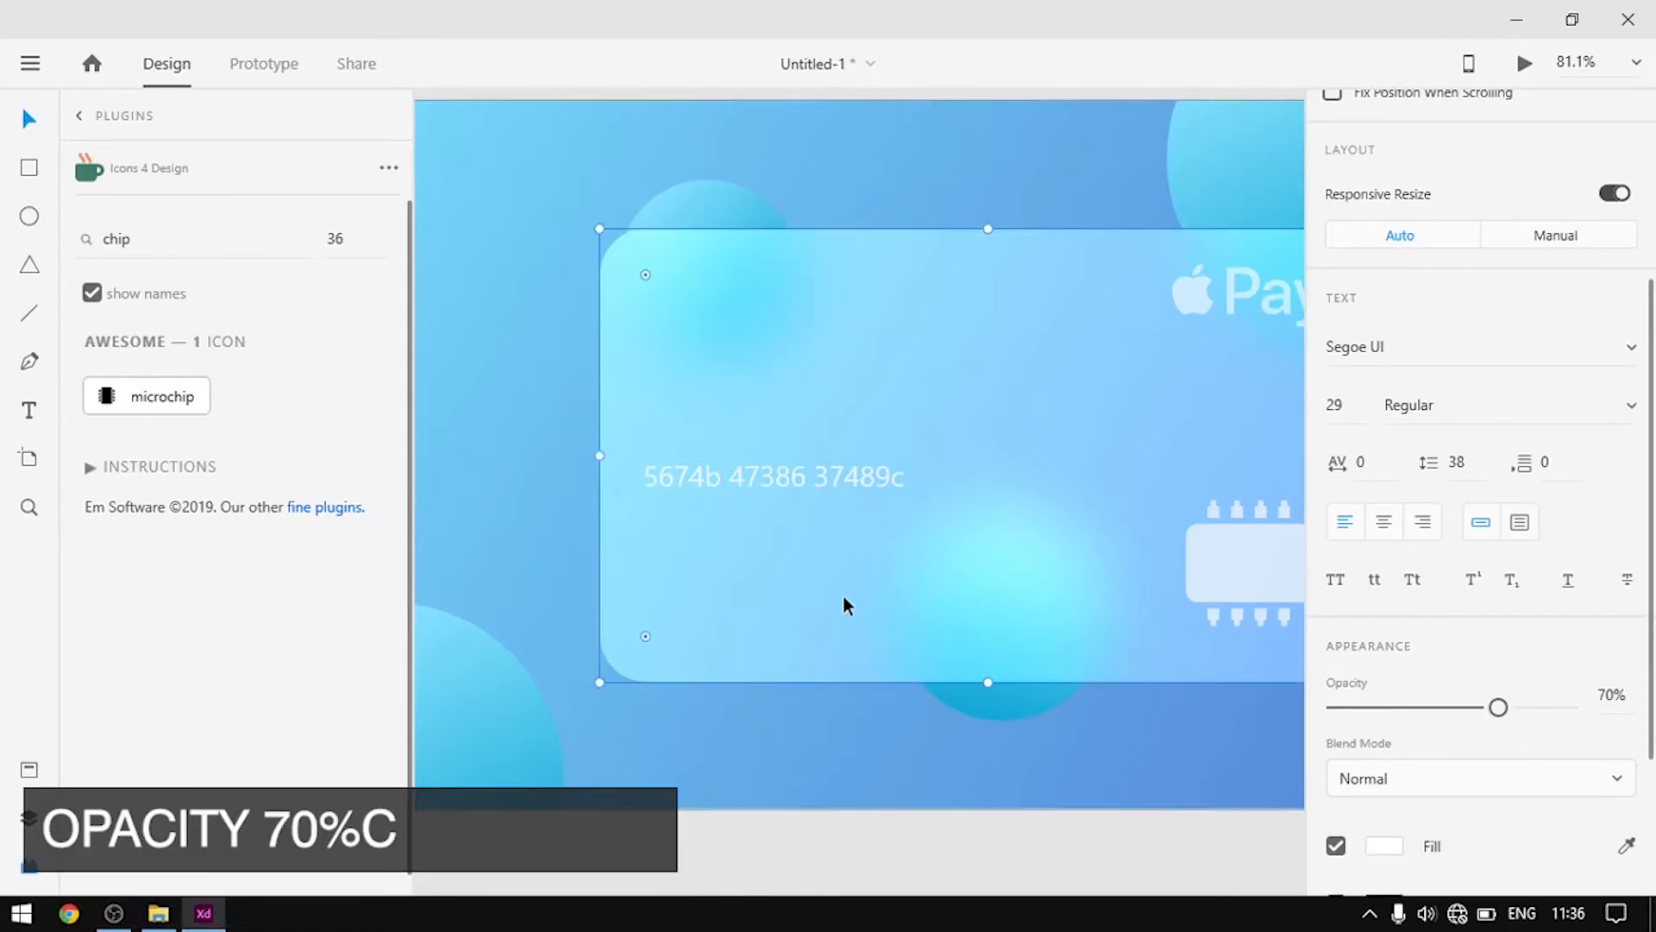
{"action": "left_click", "coordinate": [873, 629]}
{"action": "scroll", "coordinate": [845, 619], "scroll_direction": "down", "scroll_amount": 3}
Duplicate the card number text onto a new line below it
{"action": "left_click", "coordinate": [861, 596]}
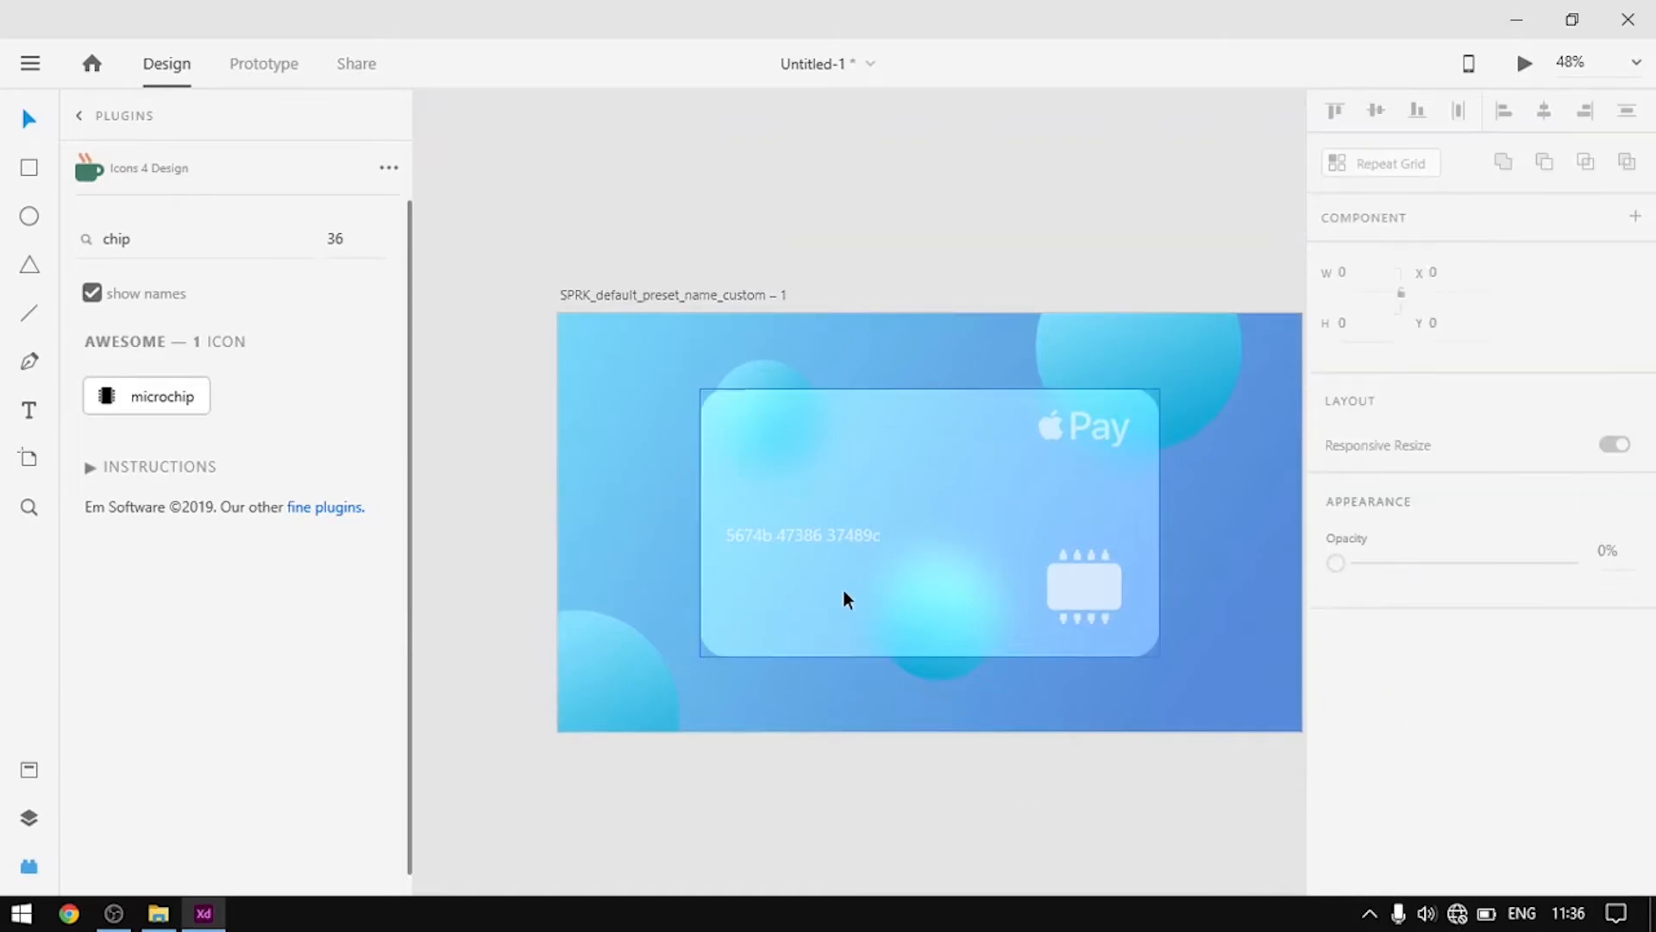
{"action": "scroll", "coordinate": [841, 588], "scroll_direction": "up", "scroll_amount": 4}
{"action": "left_click", "coordinate": [778, 489]}
{"action": "left_click_drag", "start_coordinate": [778, 490], "coordinate": [777, 616]}
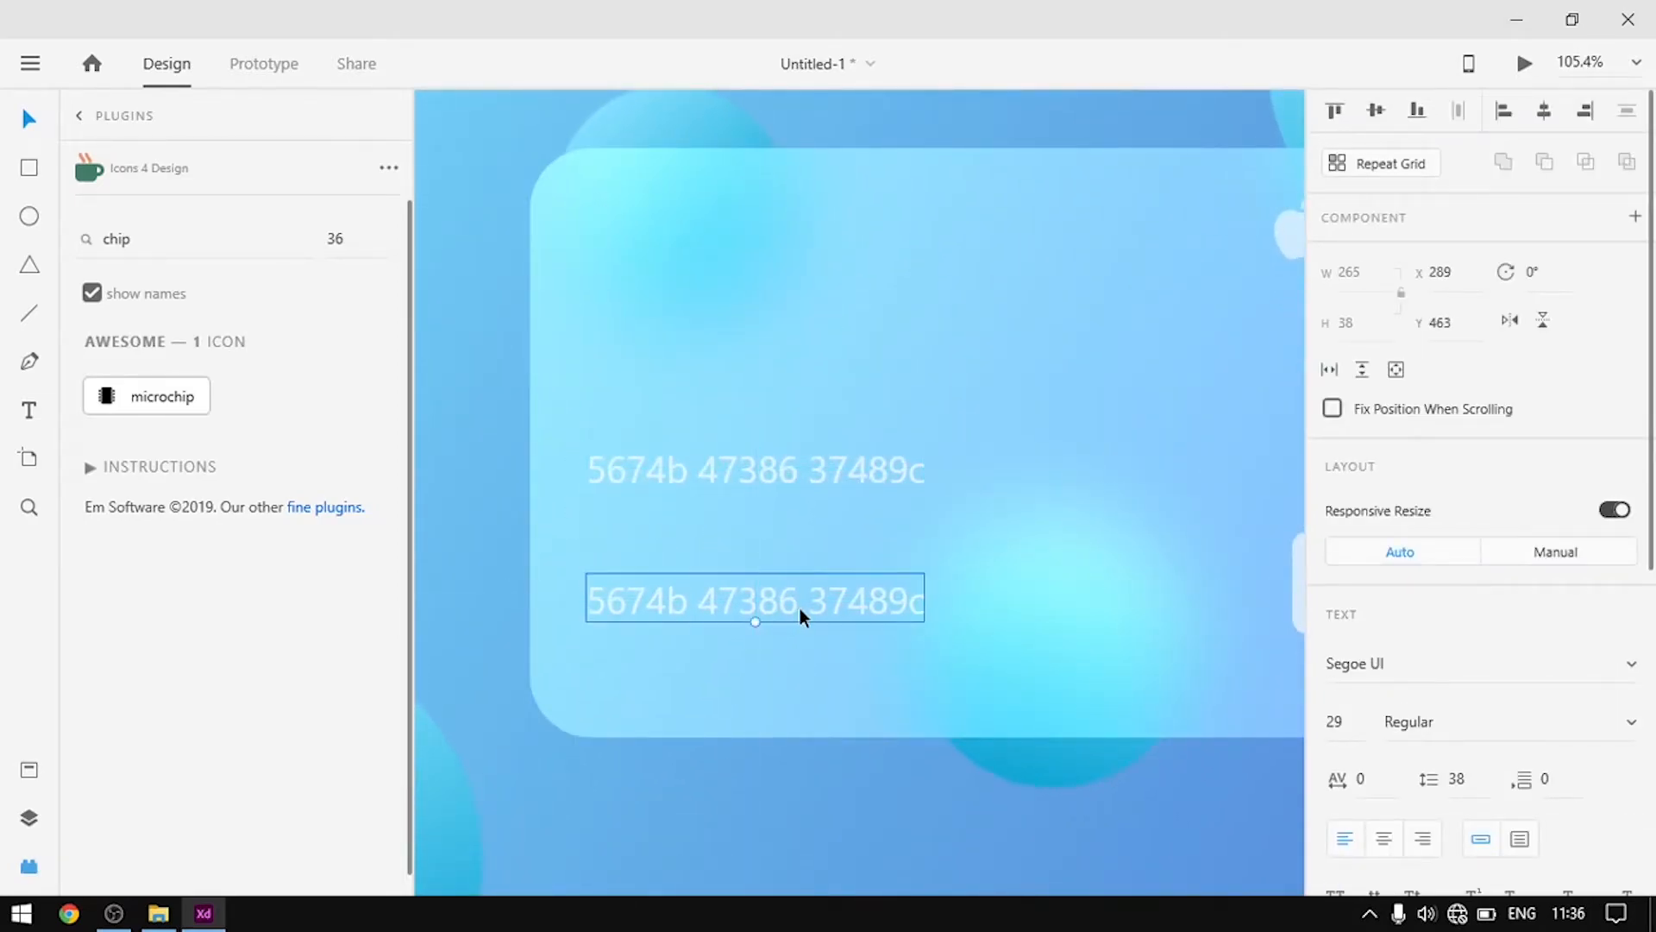
Replace the copied text with the cardholder's full name and nudge it into place
{"action": "double_click", "coordinate": [851, 597]}
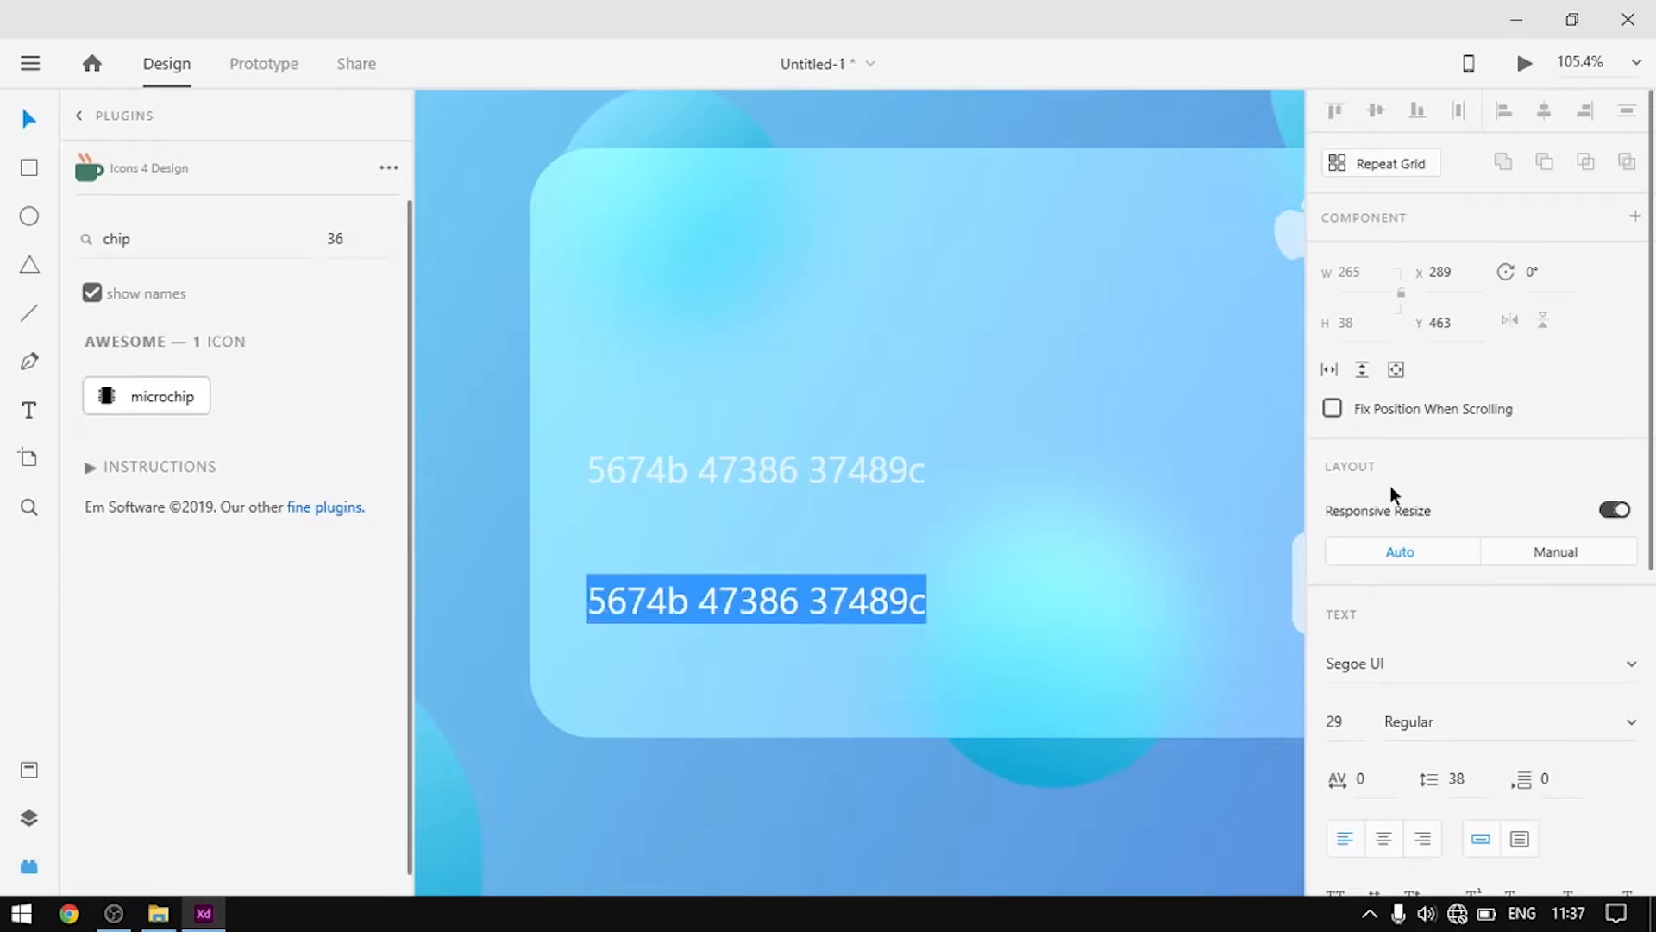
{"action": "key", "text": "BackSpace"}
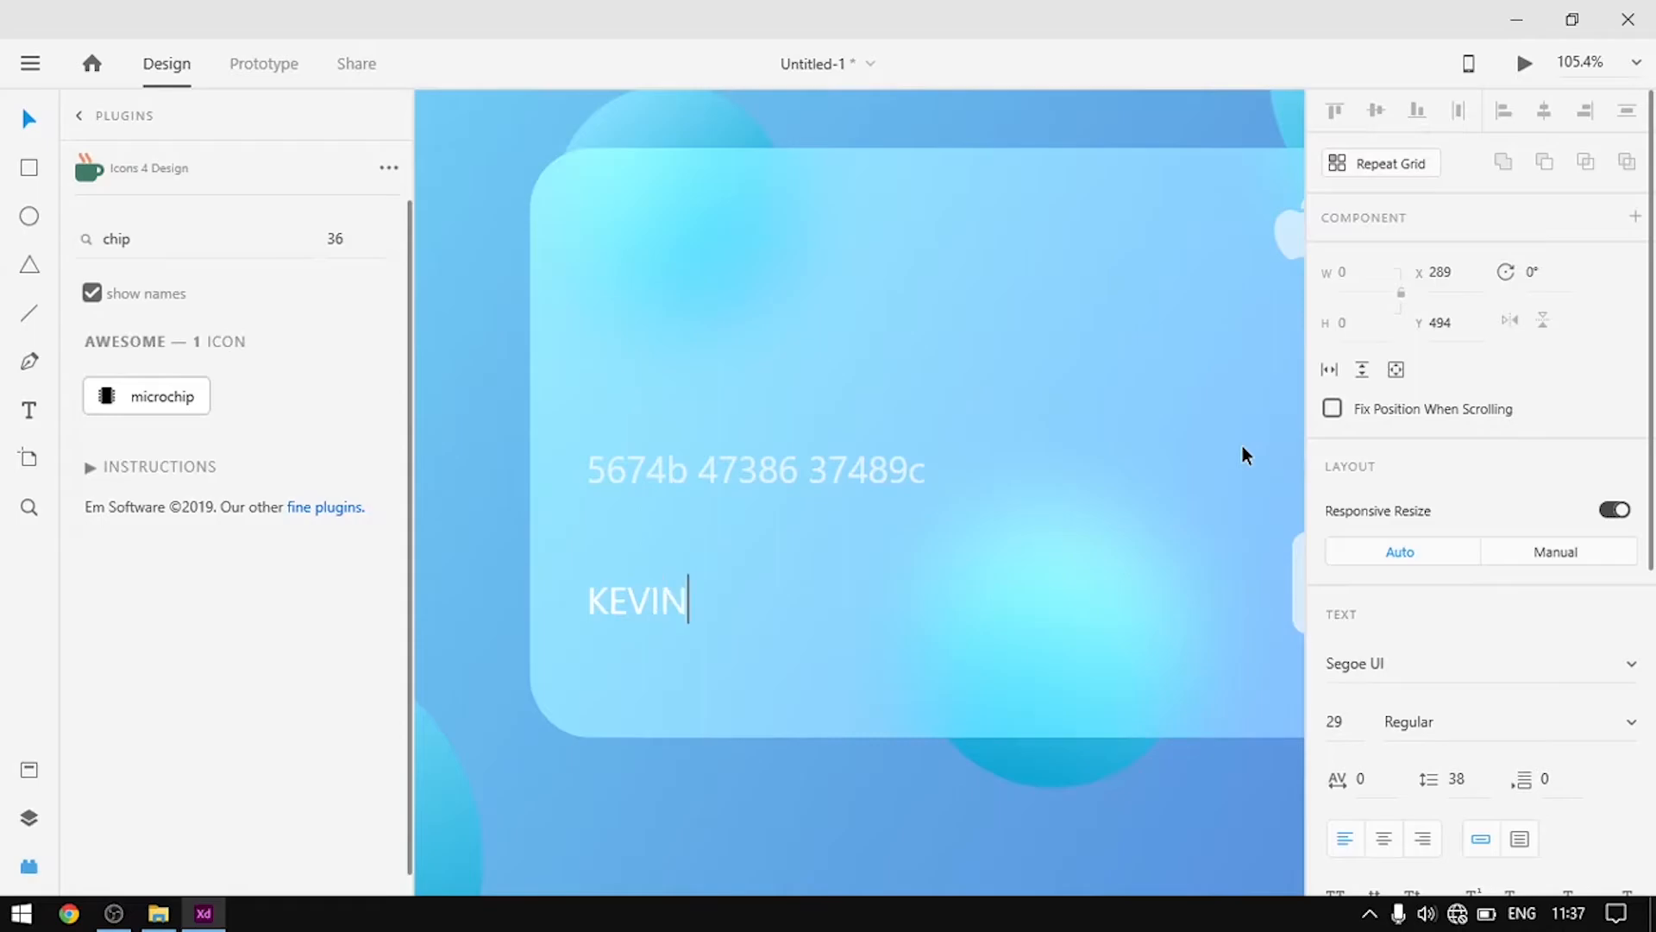
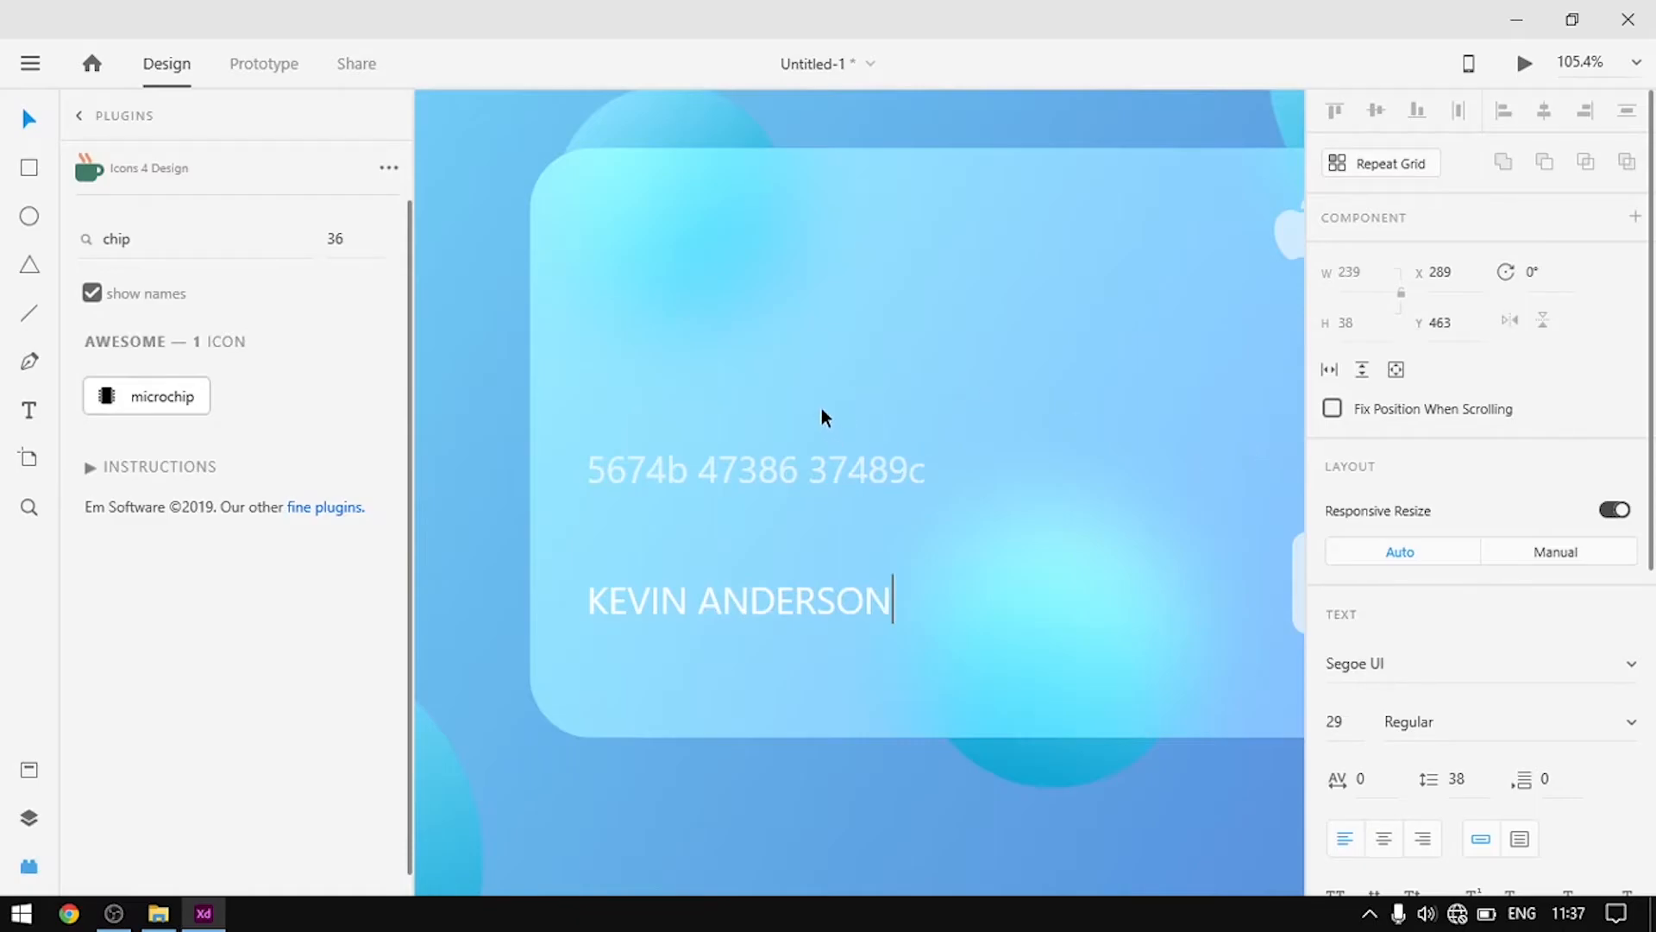
{"action": "key", "text": "Escape"}
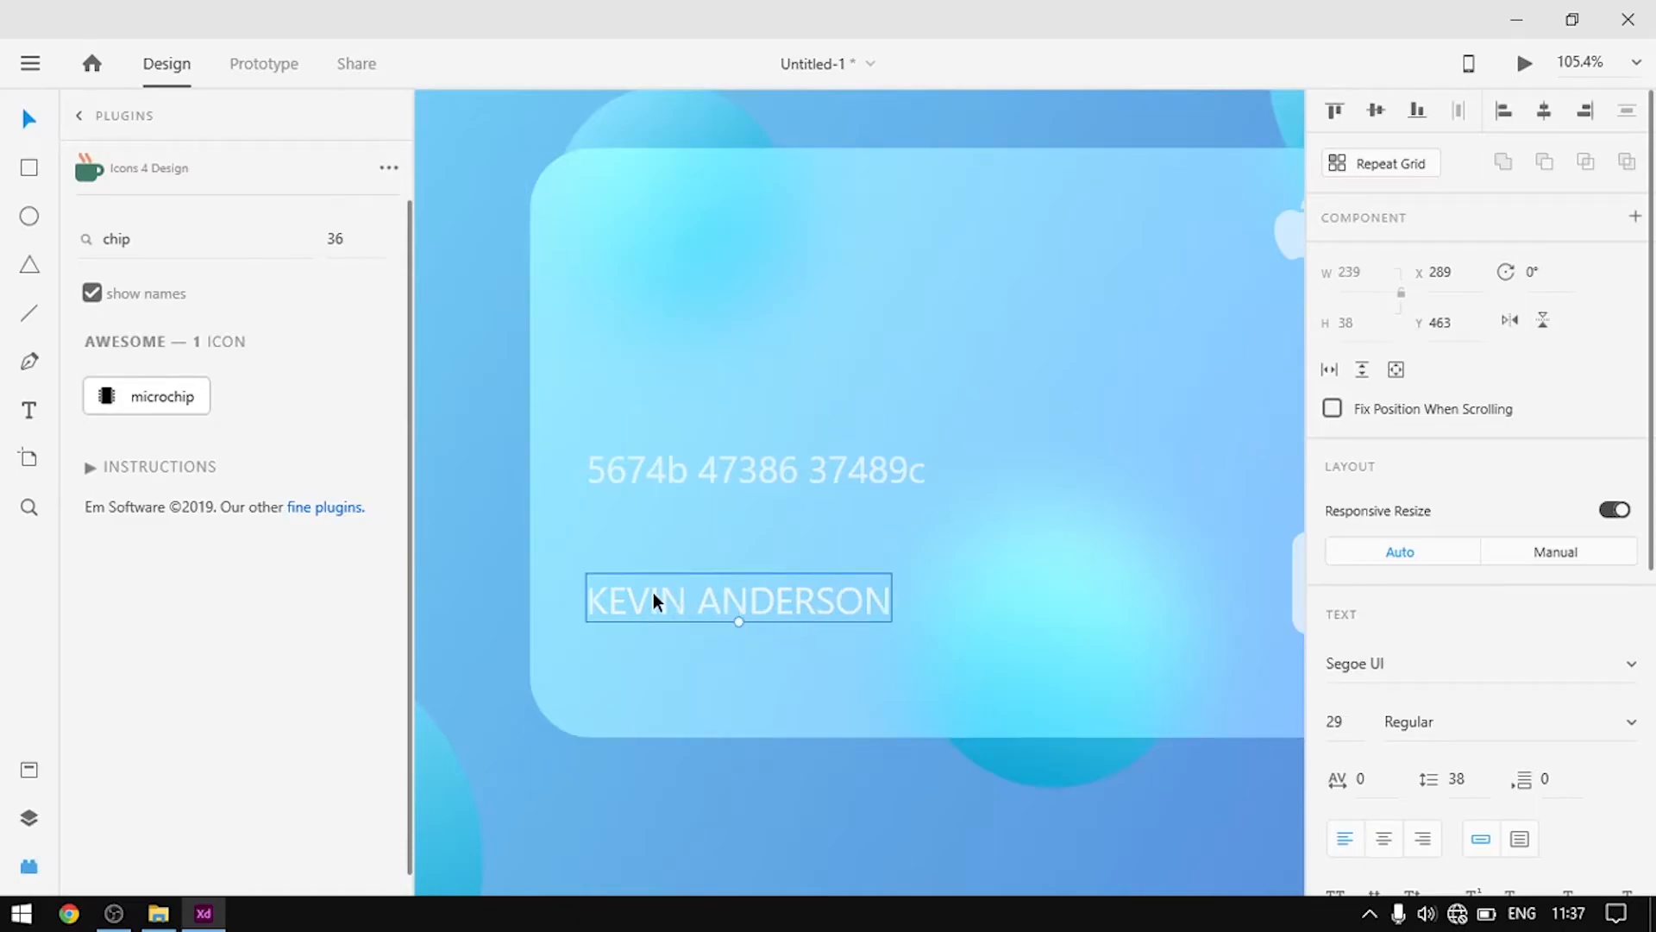
{"action": "mouse_move", "coordinate": [656, 601]}
{"action": "left_mouse_down"}
{"action": "mouse_move", "coordinate": [656, 622]}
{"action": "mouse_move", "coordinate": [656, 599]}
{"action": "left_mouse_up"}
{"action": "left_click", "coordinate": [795, 561]}
{"action": "scroll", "coordinate": [749, 558], "scroll_direction": "down", "scroll_amount": 2}
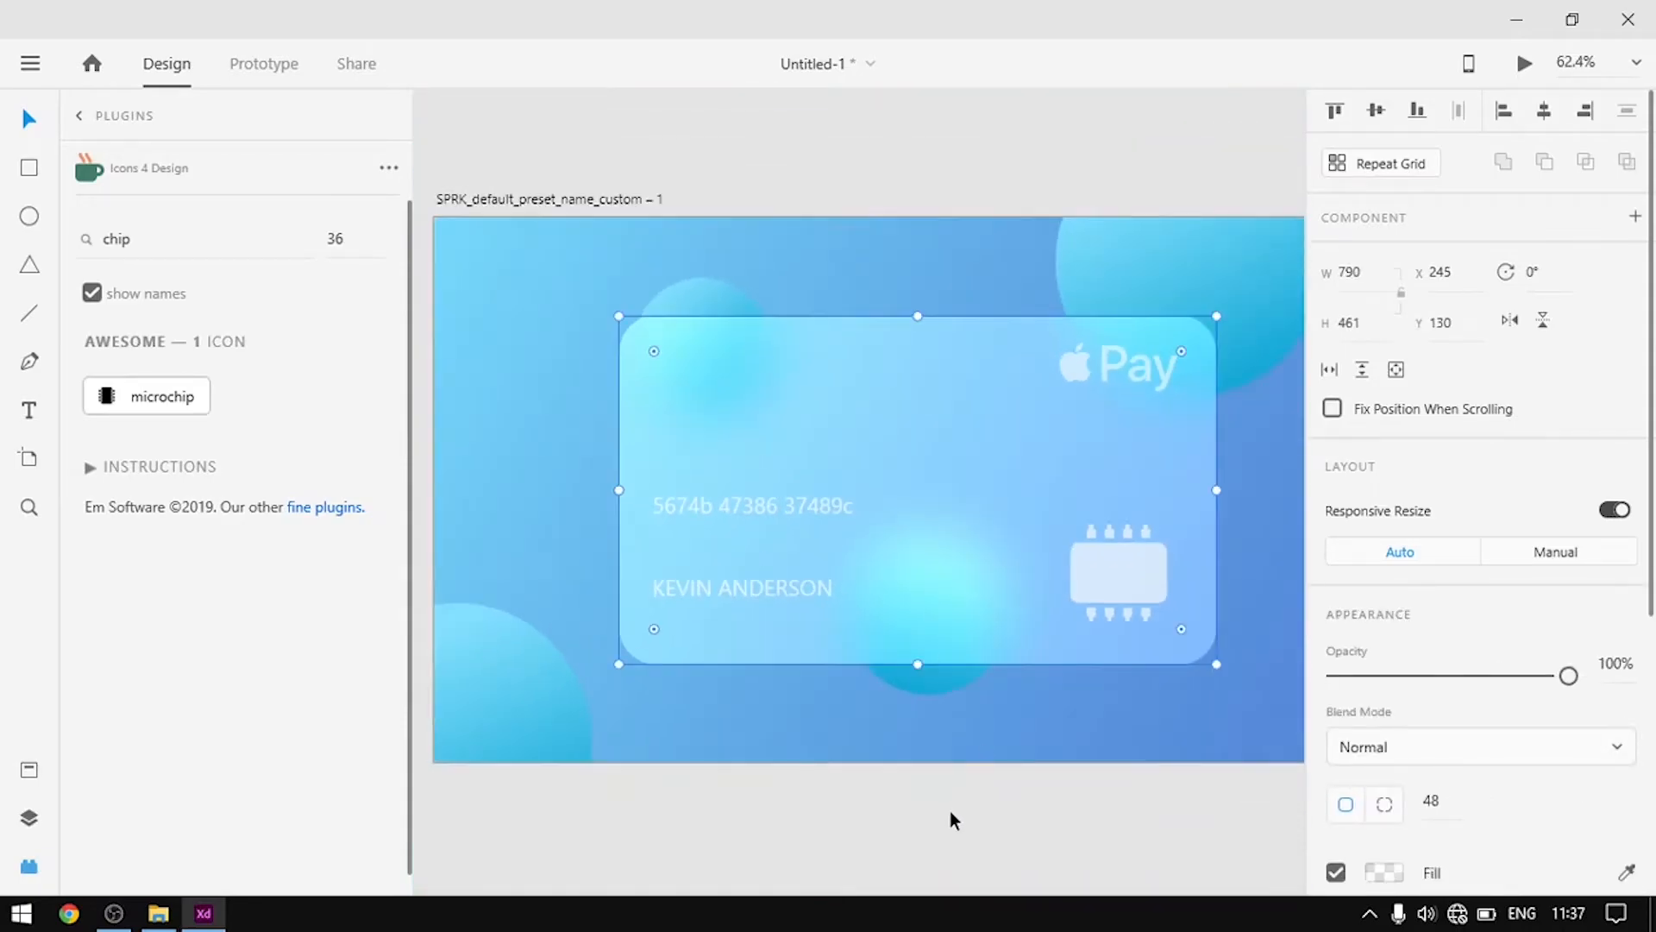
Move the cardholder name up closer to the card number
{"action": "left_click", "coordinate": [940, 815]}
{"action": "scroll", "coordinate": [687, 603], "scroll_direction": "up", "scroll_amount": 5}
{"action": "left_click_drag", "start_coordinate": [774, 583], "coordinate": [769, 526]}
{"action": "left_click", "coordinate": [1168, 444]}
{"action": "scroll", "coordinate": [736, 491], "scroll_direction": "down", "scroll_amount": 1}
{"action": "scroll", "coordinate": [736, 491], "scroll_direction": "down", "scroll_amount": 2}
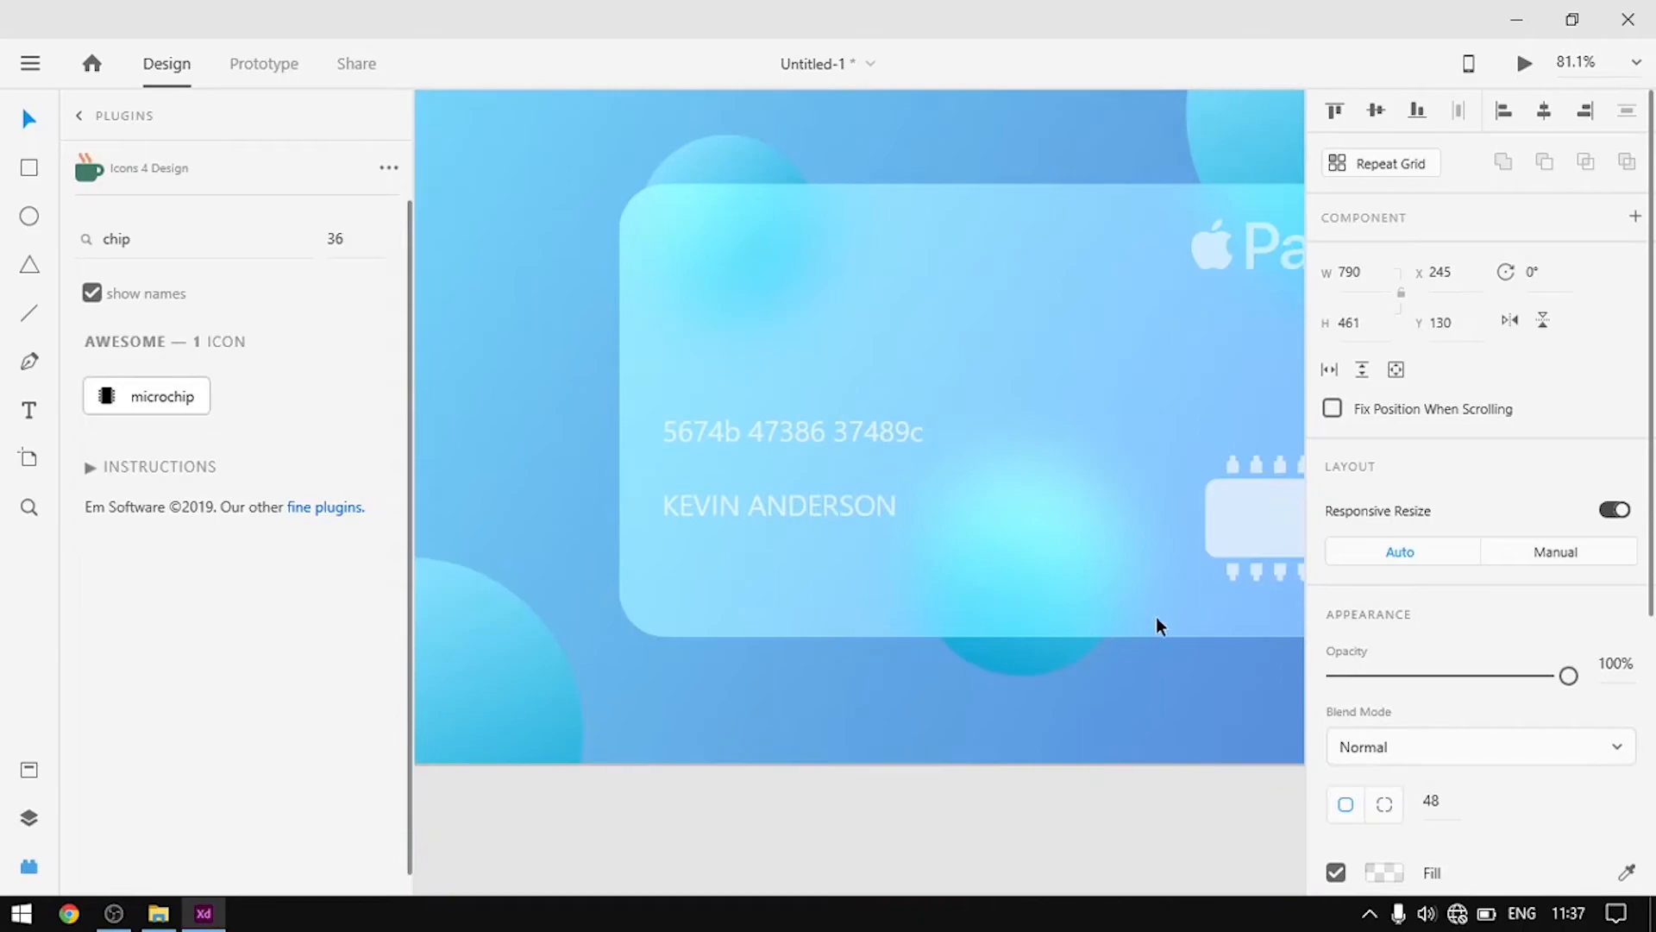
{"action": "scroll", "coordinate": [865, 573], "scroll_direction": "up", "scroll_amount": 1}
{"action": "scroll", "coordinate": [805, 603], "scroll_direction": "up", "scroll_amount": 3}
Alt-drag a duplicate of the cardholder name onto a new line just below it
{"action": "left_click_drag", "start_coordinate": [818, 531], "coordinate": [818, 650]}
{"action": "scroll", "coordinate": [799, 651], "scroll_direction": "up", "scroll_amount": 1}
{"action": "left_click_drag", "start_coordinate": [1079, 618], "coordinate": [970, 529]}
{"action": "scroll", "coordinate": [968, 528], "scroll_direction": "down", "scroll_amount": 3}
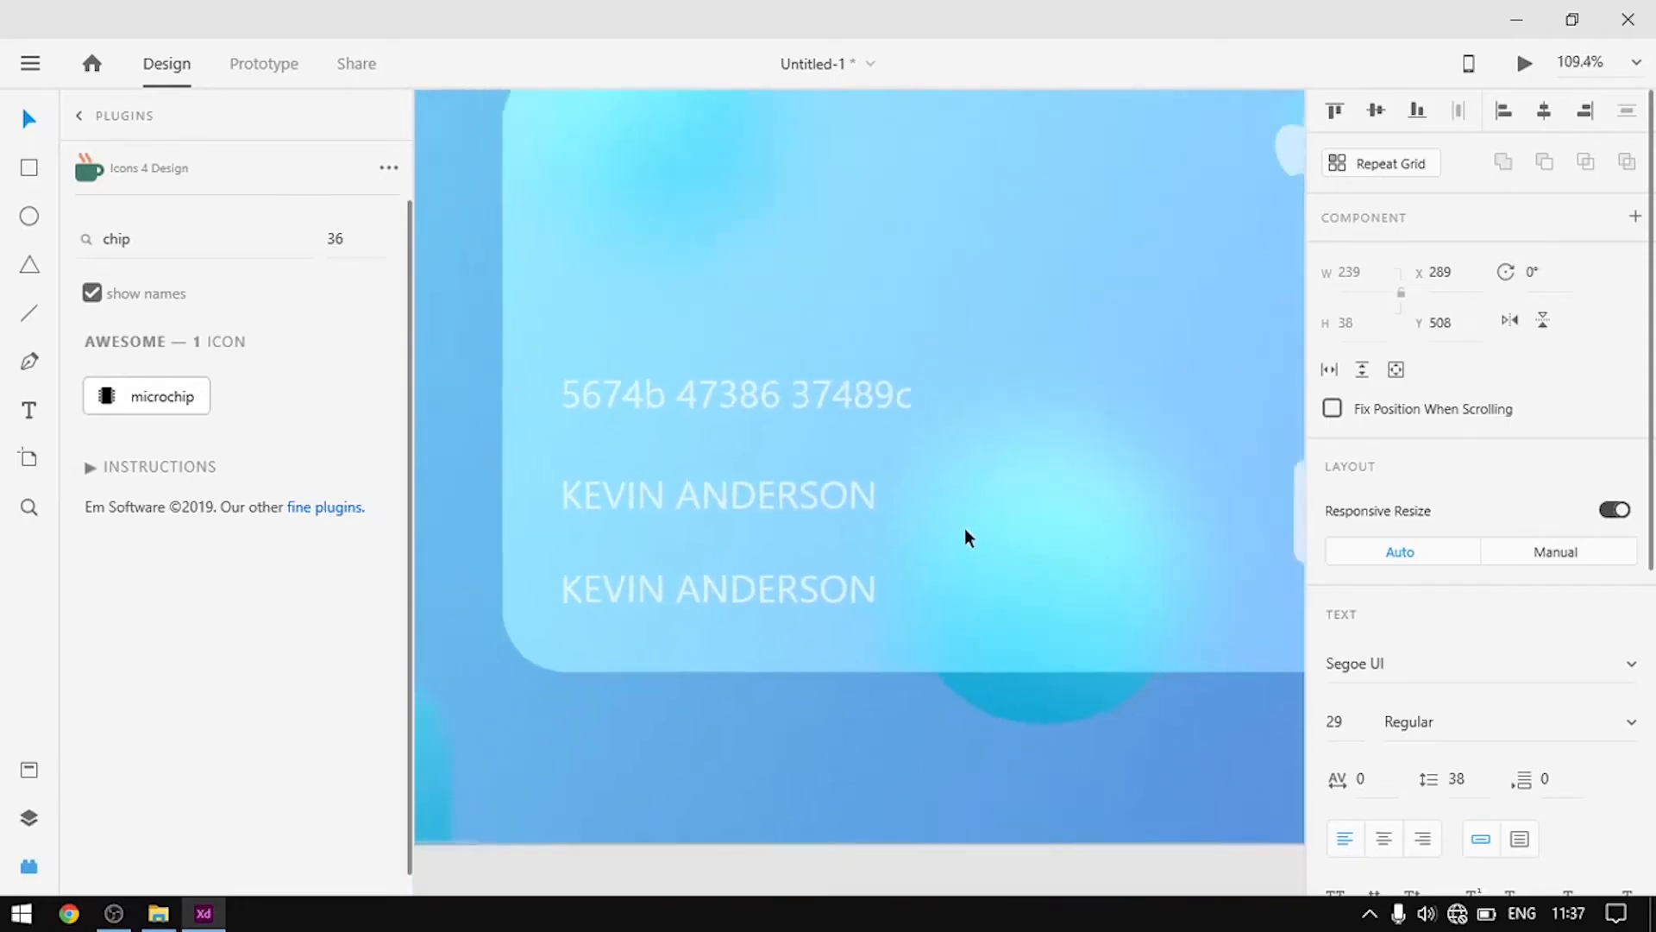
{"action": "left_click_drag", "start_coordinate": [804, 571], "coordinate": [801, 562]}
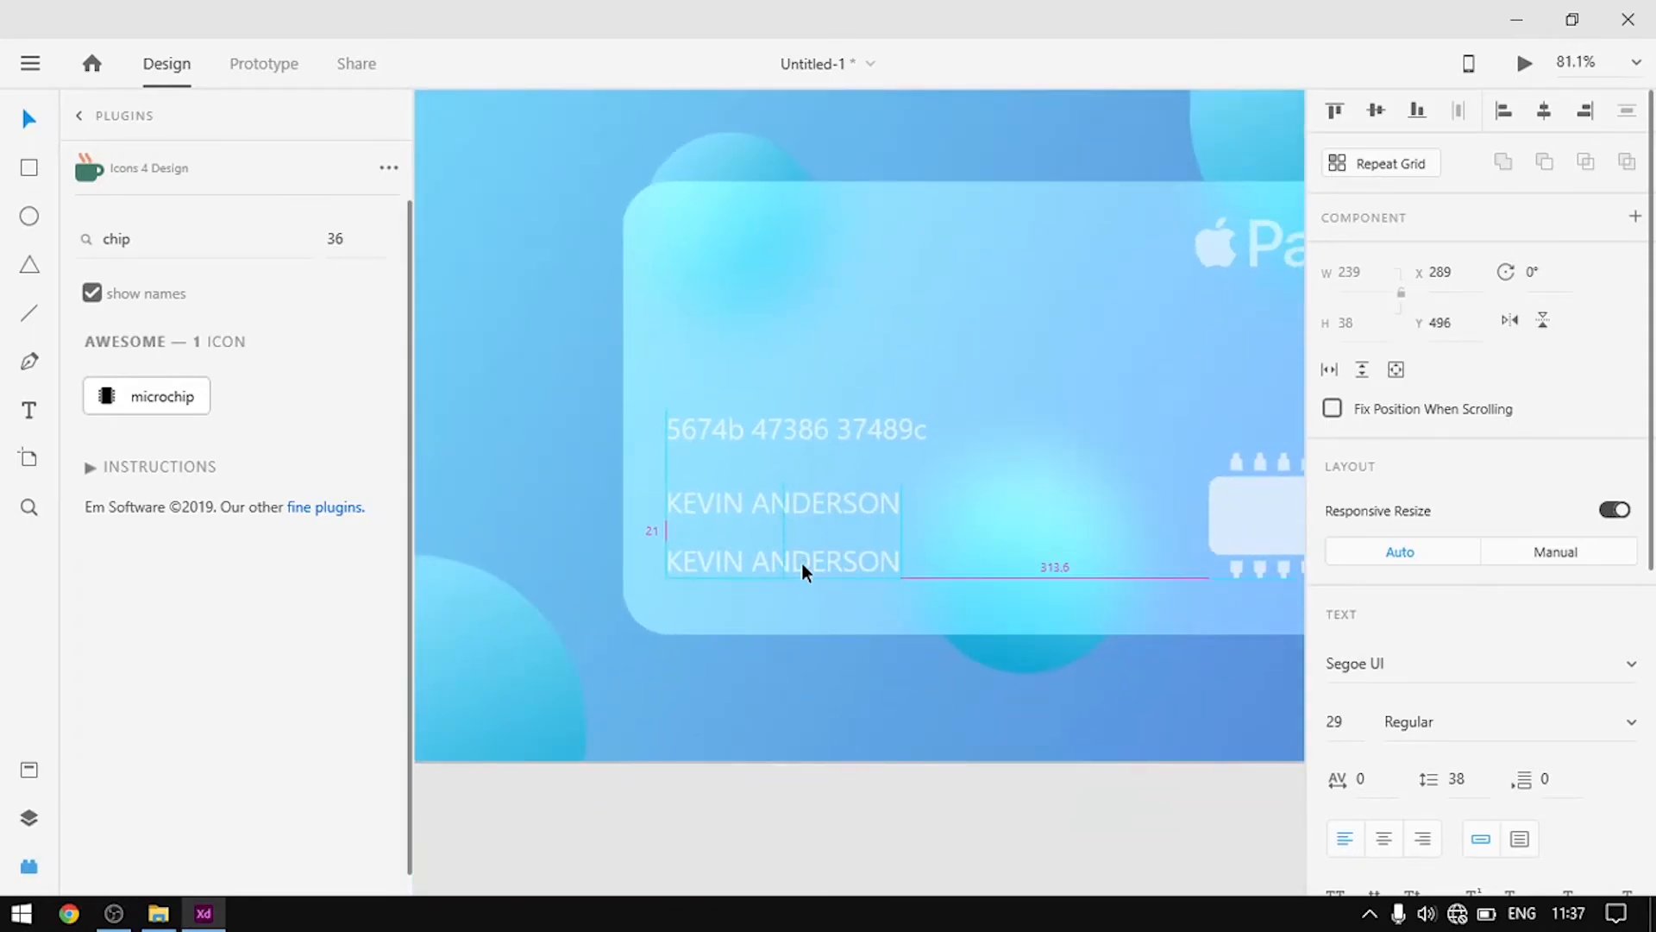
{"action": "left_click", "coordinate": [992, 516]}
{"action": "left_click", "coordinate": [794, 509]}
{"action": "left_click", "coordinate": [1043, 477]}
{"action": "scroll", "coordinate": [726, 592], "scroll_direction": "up", "scroll_amount": 5}
Replace the duplicate's text with '03/2021' and '07/2024' at font size 18
{"action": "double_click", "coordinate": [826, 534]}
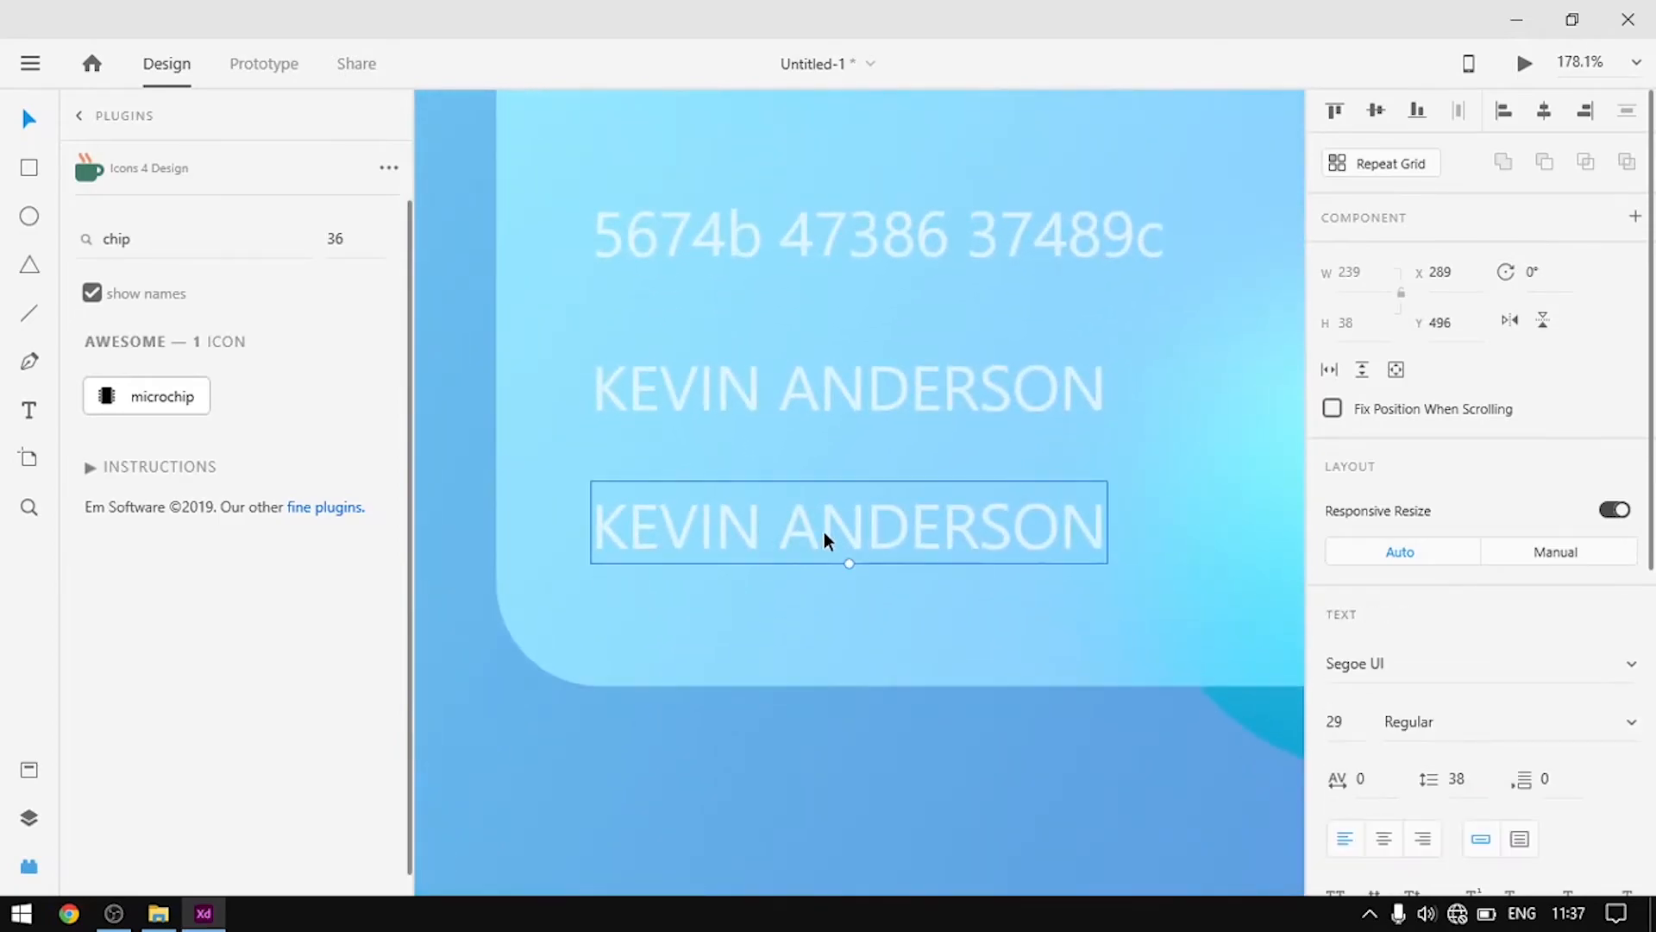
{"action": "double_click", "coordinate": [826, 535]}
{"action": "key", "text": "BackSpace"}
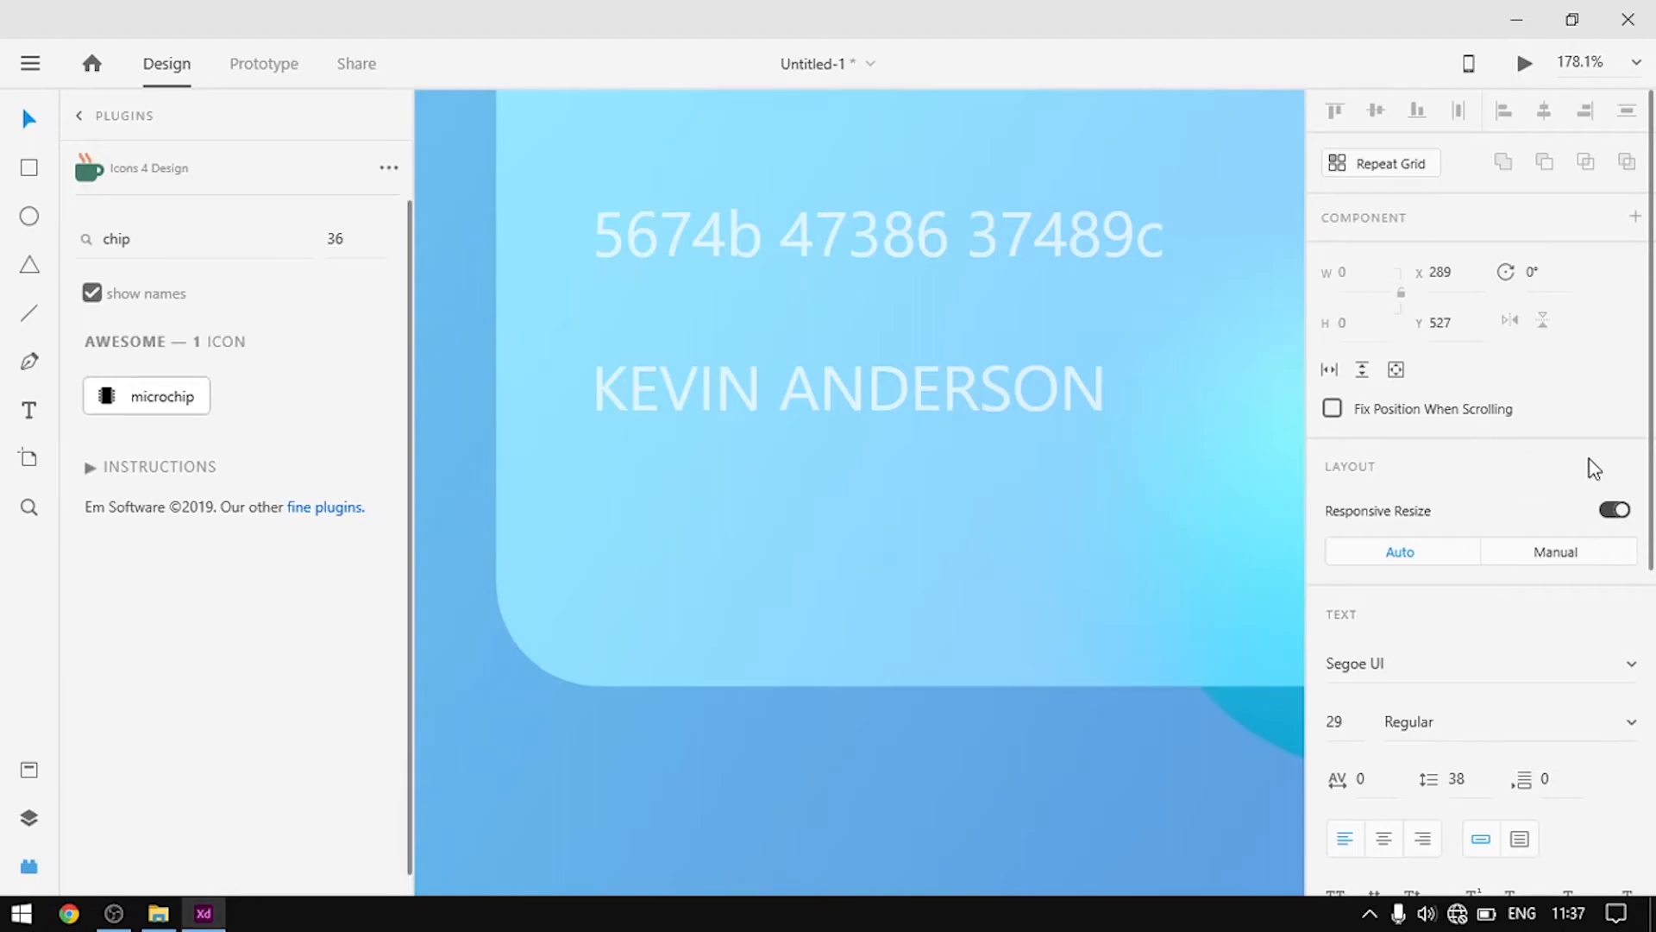
{"action": "left_click", "coordinate": [1342, 721]}
{"action": "type", "text": "03/2021 "}
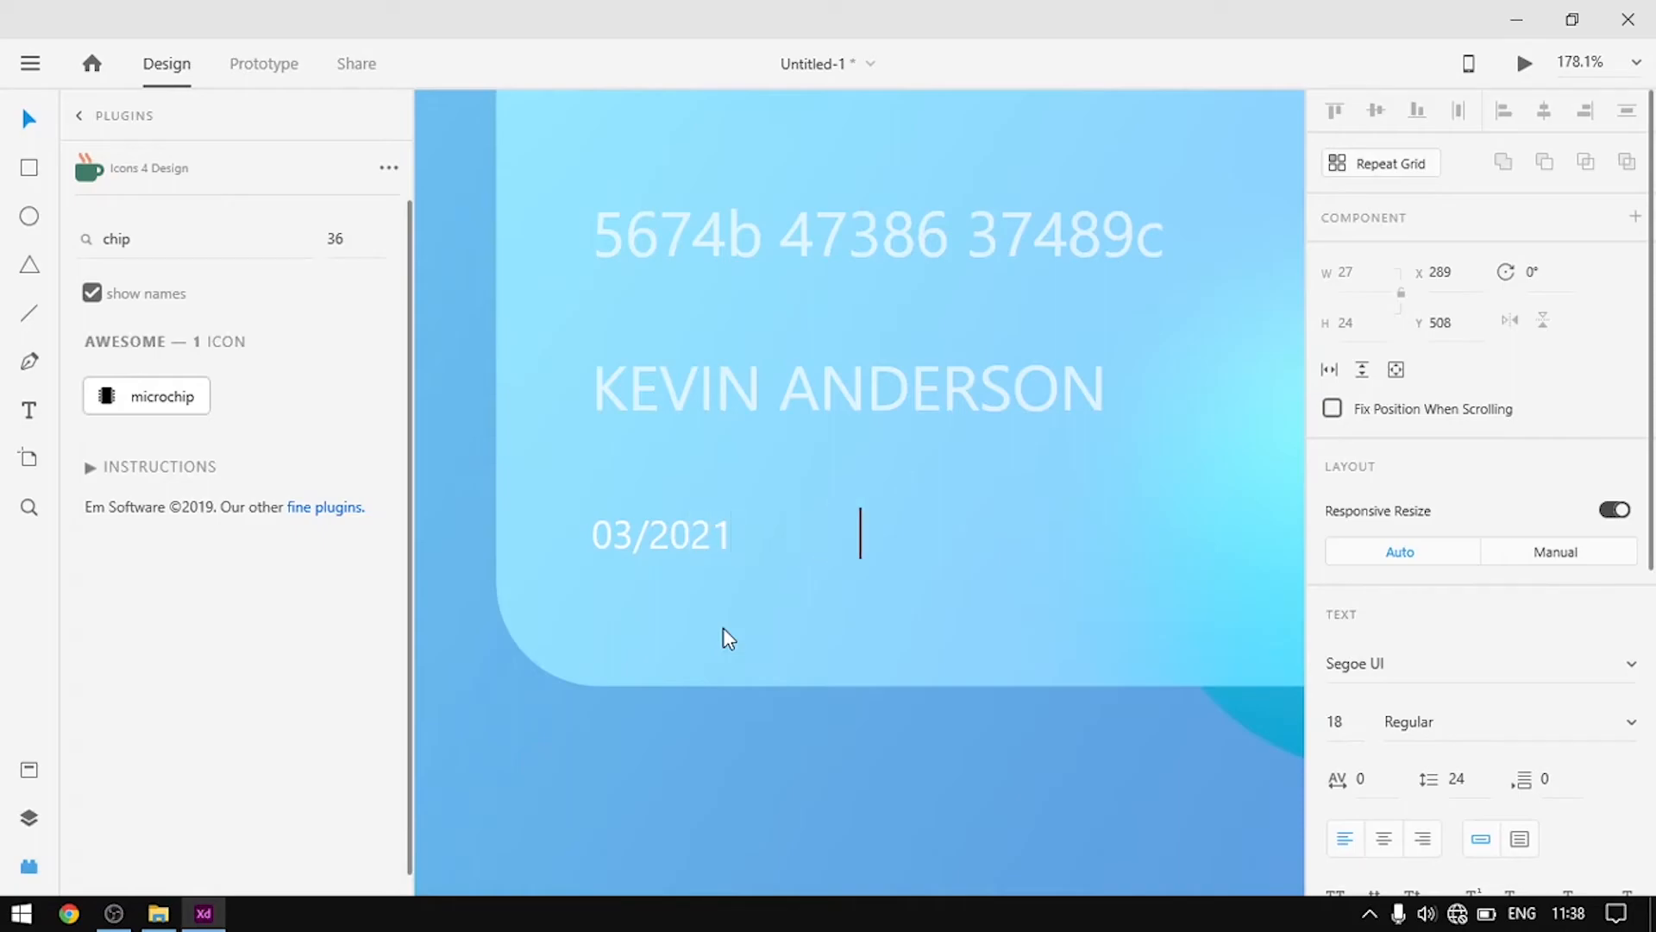
{"action": "type", "text": "                  07/2024"}
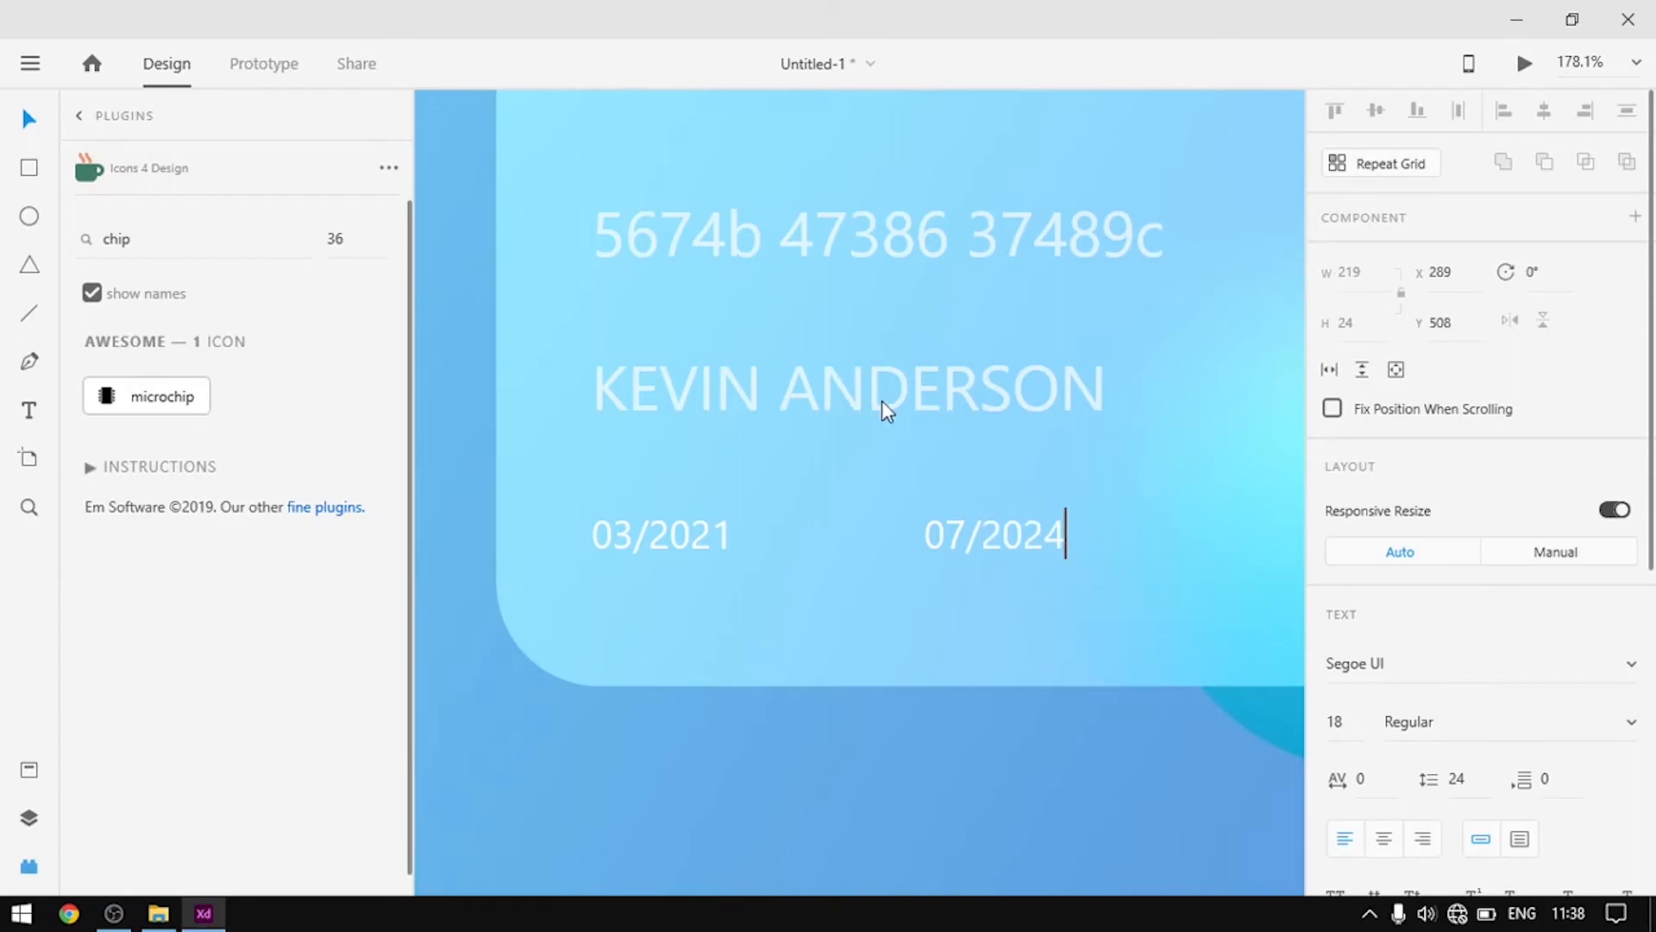
{"action": "key", "text": "Escape"}
{"action": "scroll", "coordinate": [842, 471], "scroll_direction": "down", "scroll_amount": 5}
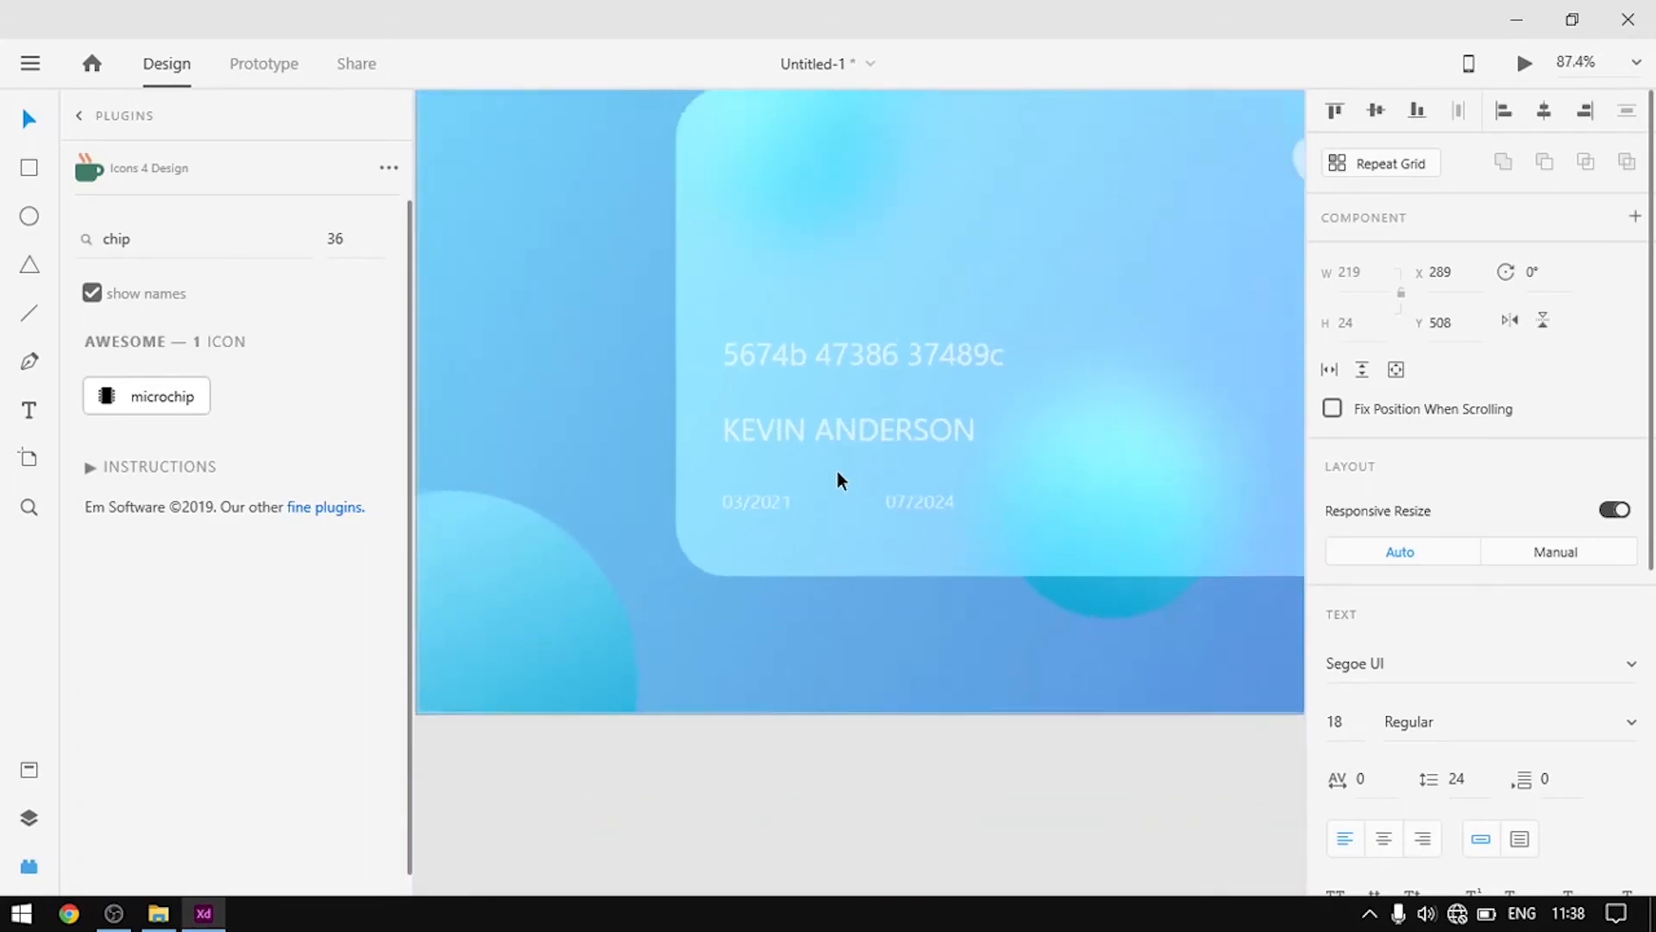
{"action": "scroll", "coordinate": [836, 471], "scroll_direction": "down", "scroll_amount": 3}
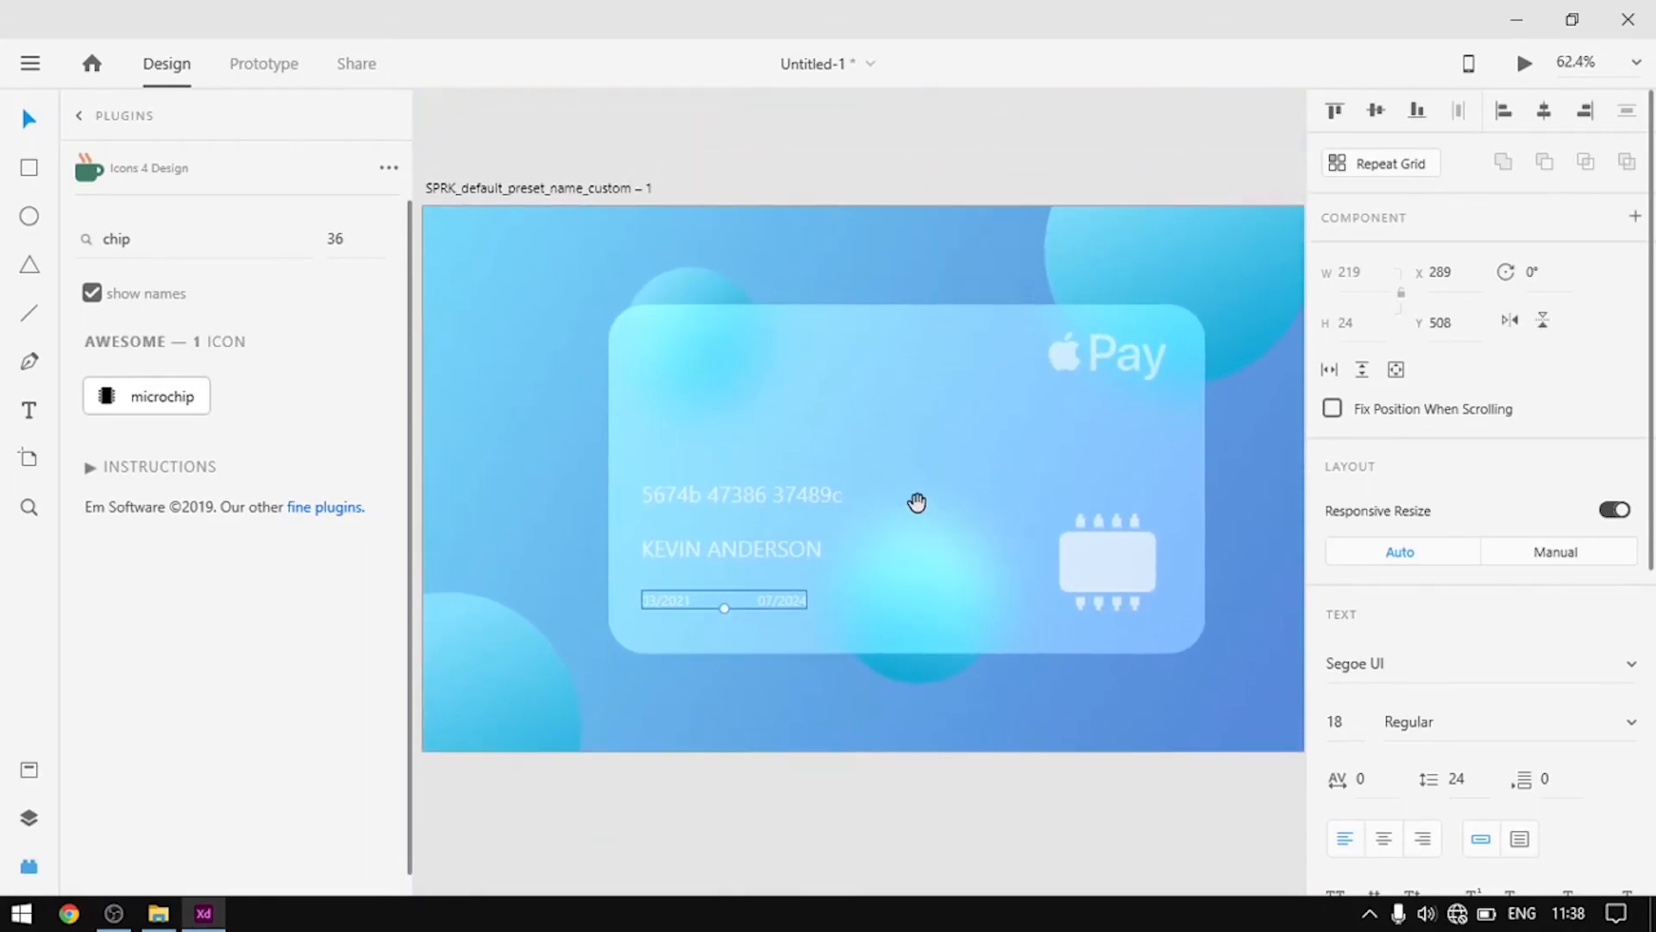
Shrink the cardholder name to 24 pt and align it left
{"action": "left_click", "coordinate": [892, 510]}
{"action": "scroll", "coordinate": [892, 510], "scroll_direction": "up", "scroll_amount": 4}
{"action": "left_click_drag", "start_coordinate": [902, 510], "coordinate": [1180, 507]}
{"action": "double_click", "coordinate": [949, 602]}
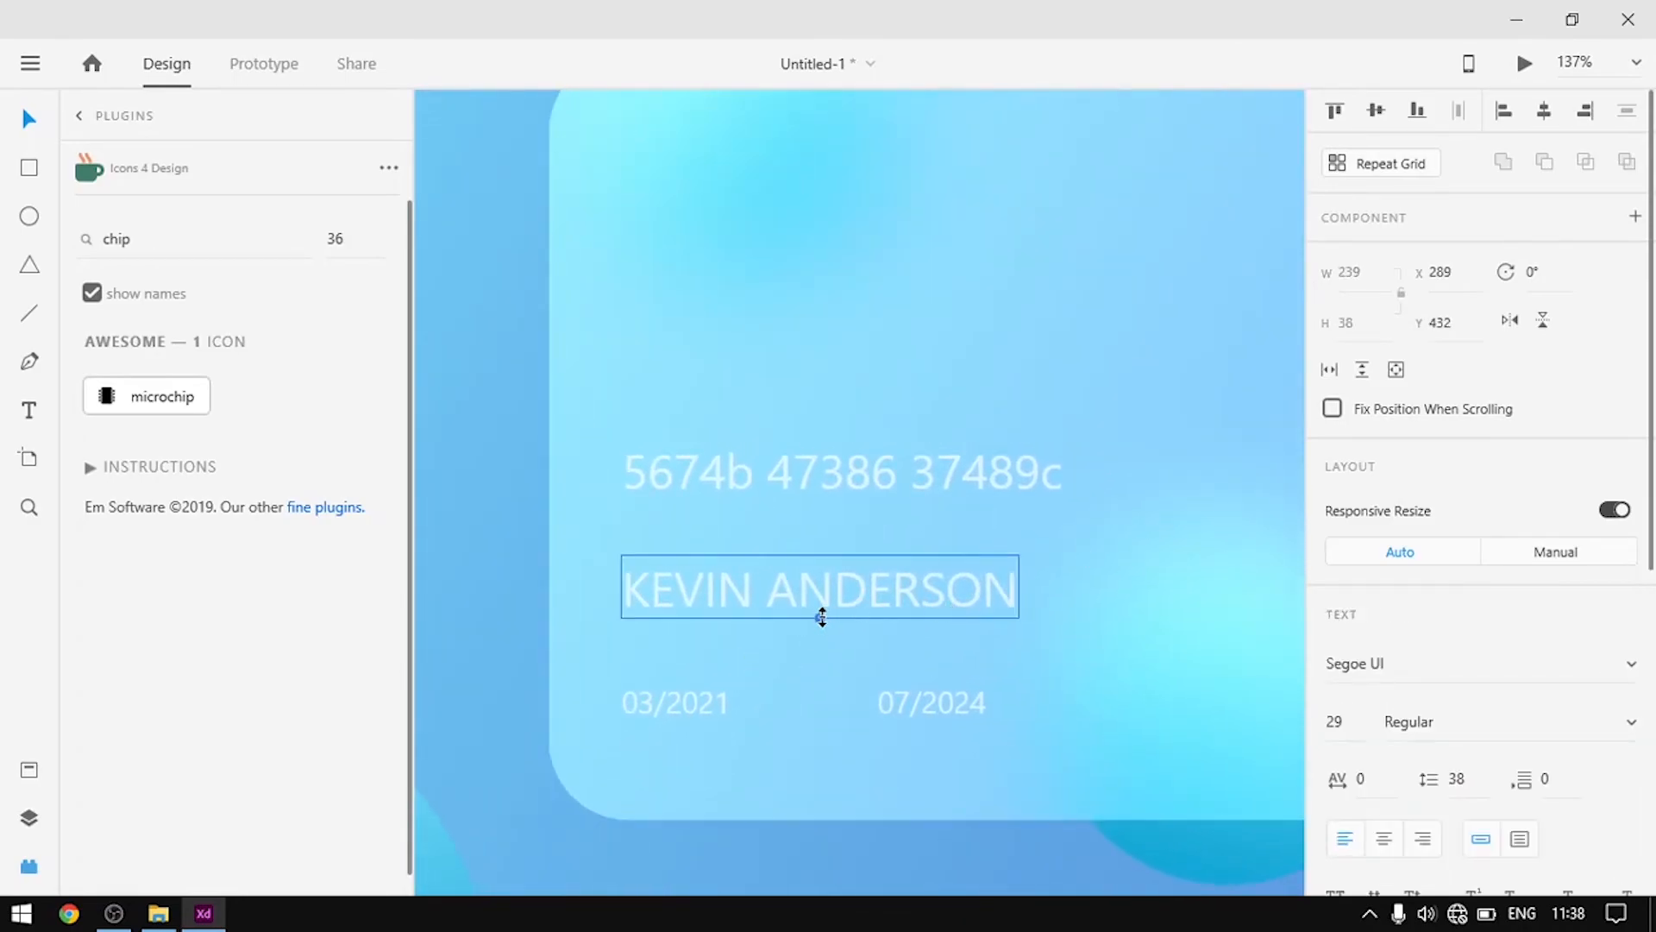
{"action": "left_click_drag", "start_coordinate": [819, 615], "coordinate": [795, 527]}
{"action": "left_click", "coordinate": [971, 618]}
Turn the card-number copy above into a 'CARD NUMBER' label scaled to about 21 pt
{"action": "scroll", "coordinate": [970, 617], "scroll_direction": "up", "scroll_amount": 3}
{"action": "double_click", "coordinate": [830, 527]}
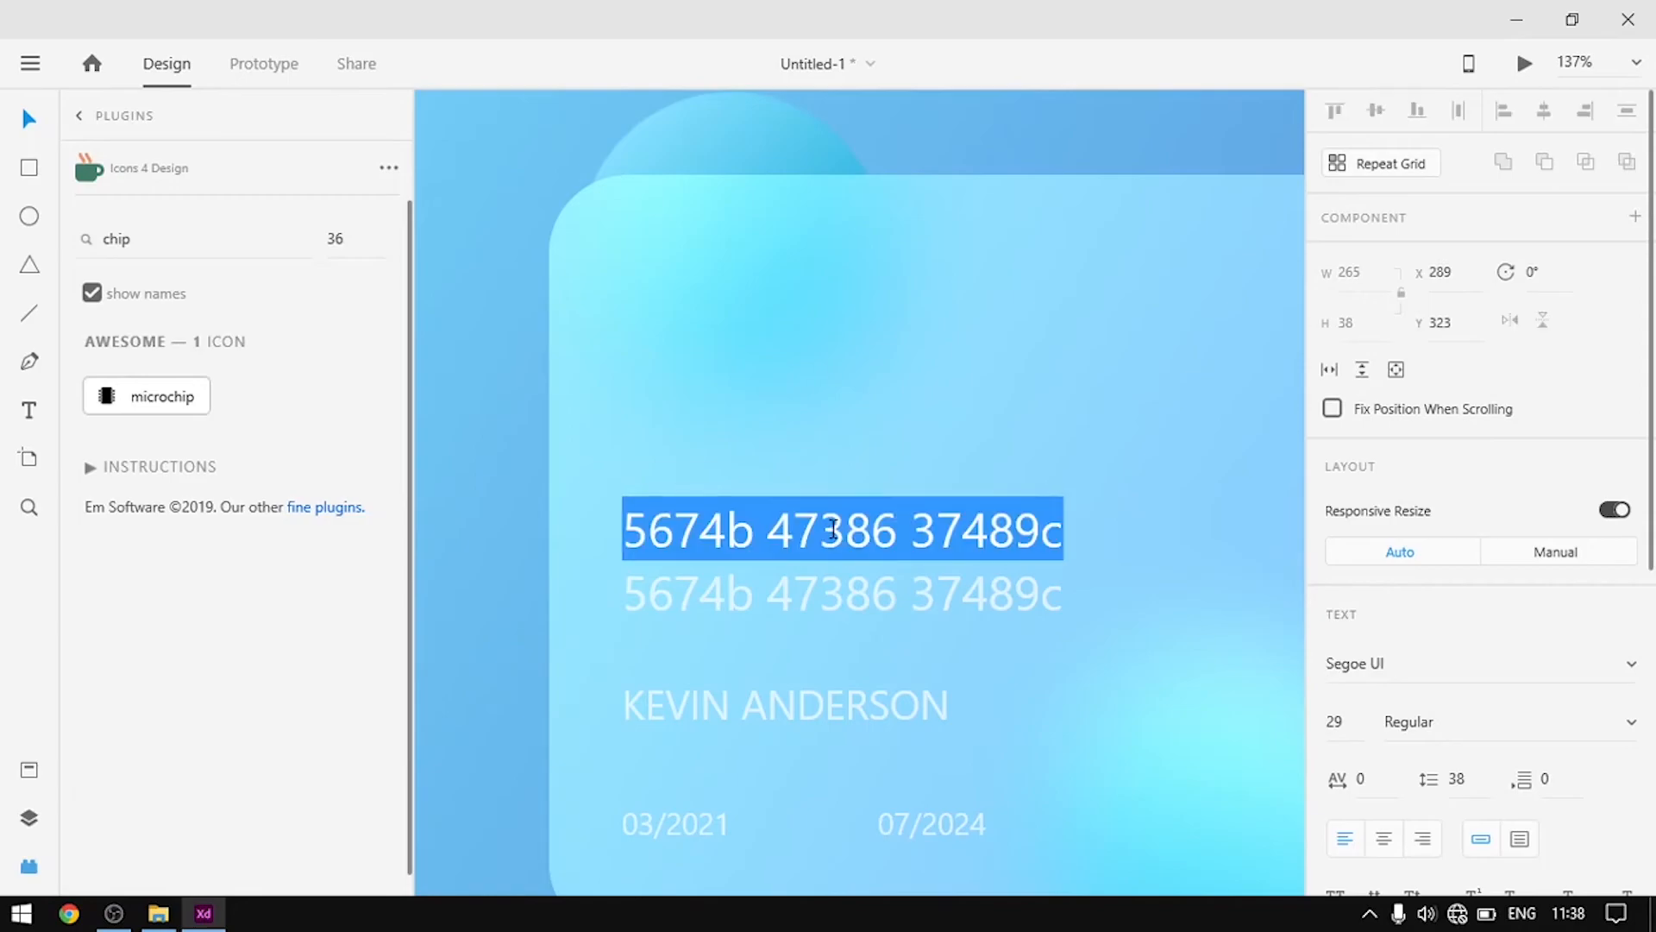
{"action": "key", "text": "BackSpace"}
{"action": "type", "text": "CARD NUMBER"}
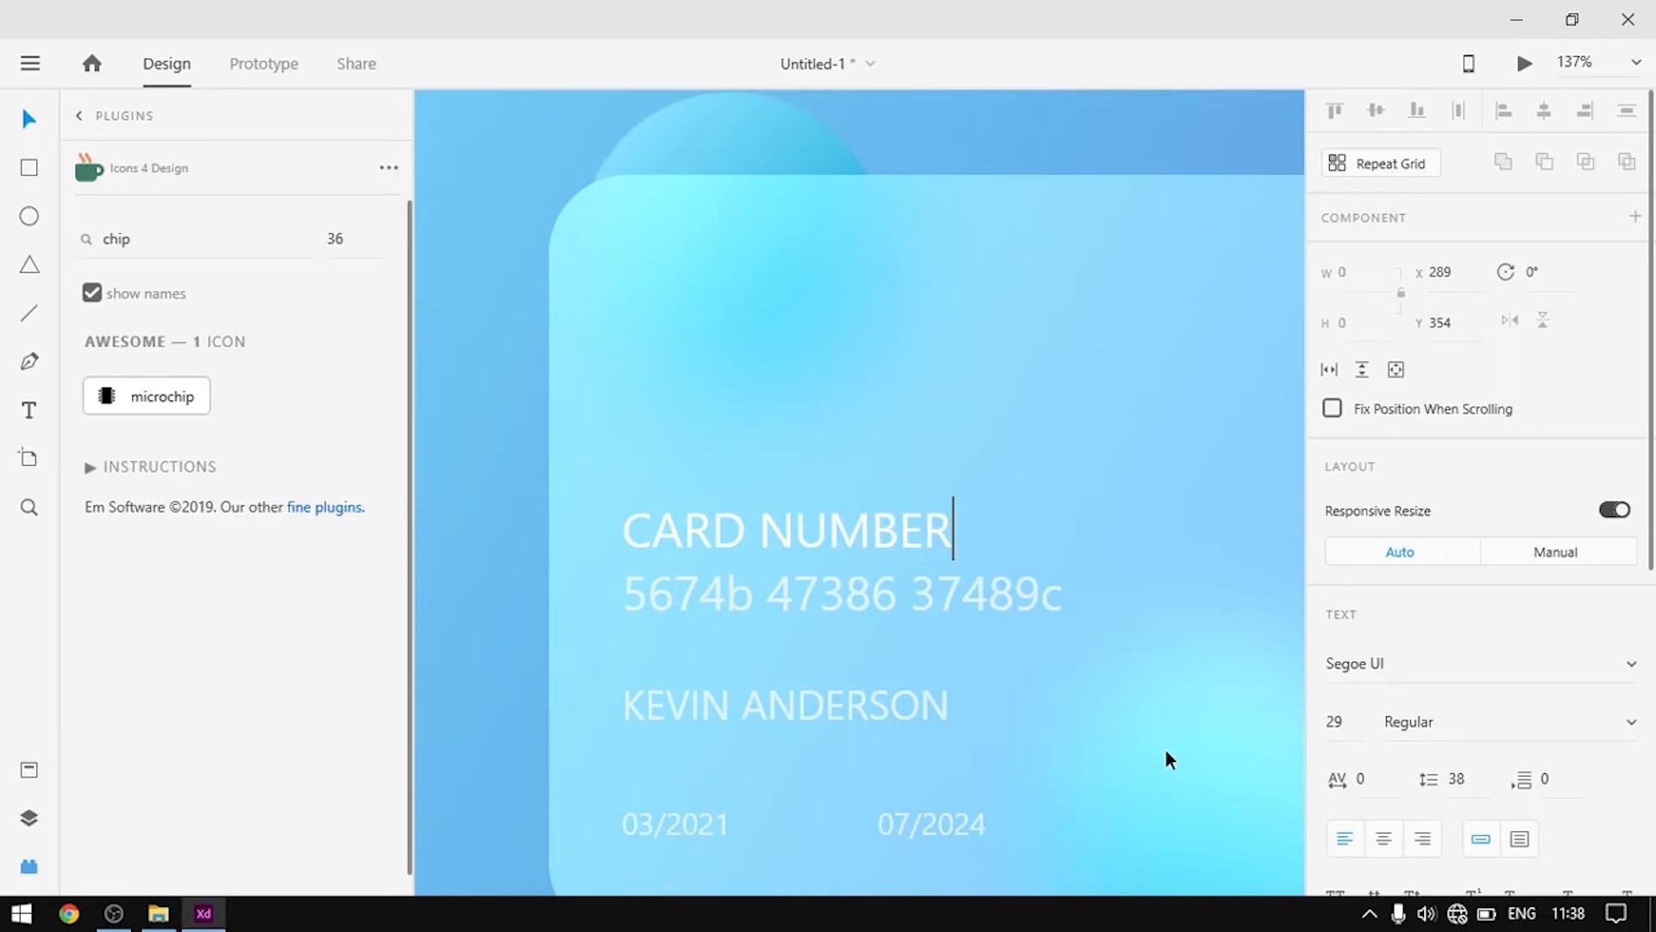
{"action": "key", "text": "Escape"}
{"action": "left_click_drag", "start_coordinate": [786, 560], "coordinate": [815, 530]}
{"action": "left_click", "coordinate": [985, 498]}
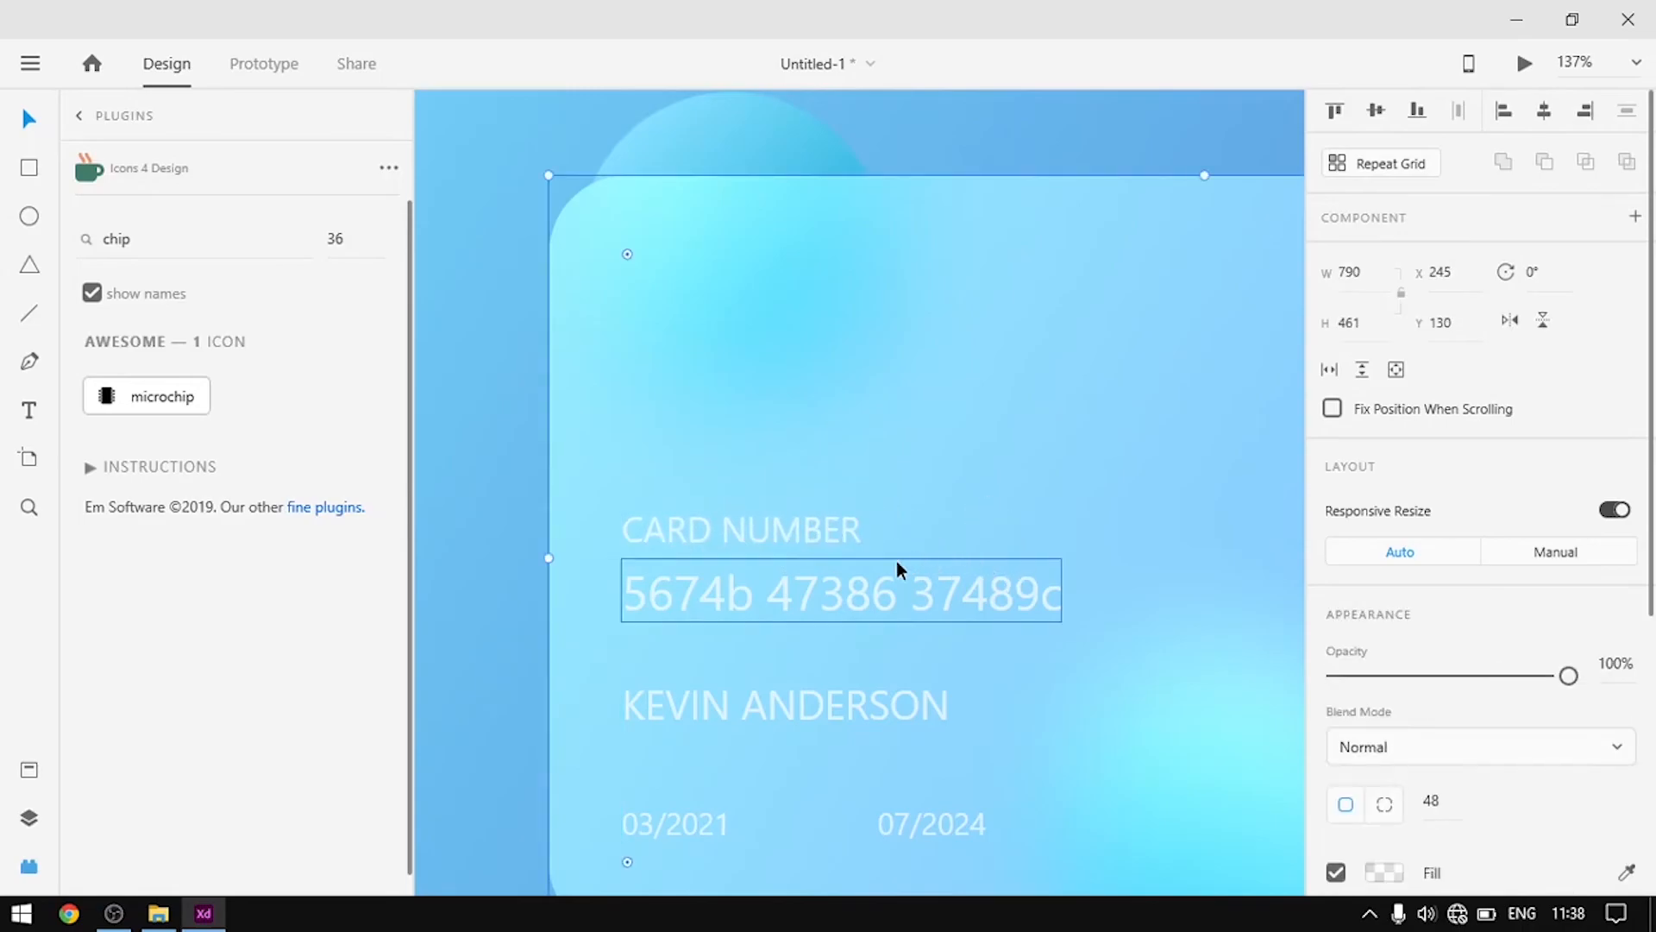
{"action": "scroll", "coordinate": [771, 567], "scroll_direction": "down", "scroll_amount": 4}
Copy the cardholder name to the card's top-left and change its text to 'MASTER CARD'
{"action": "scroll", "coordinate": [845, 669], "scroll_direction": "up", "scroll_amount": 3}
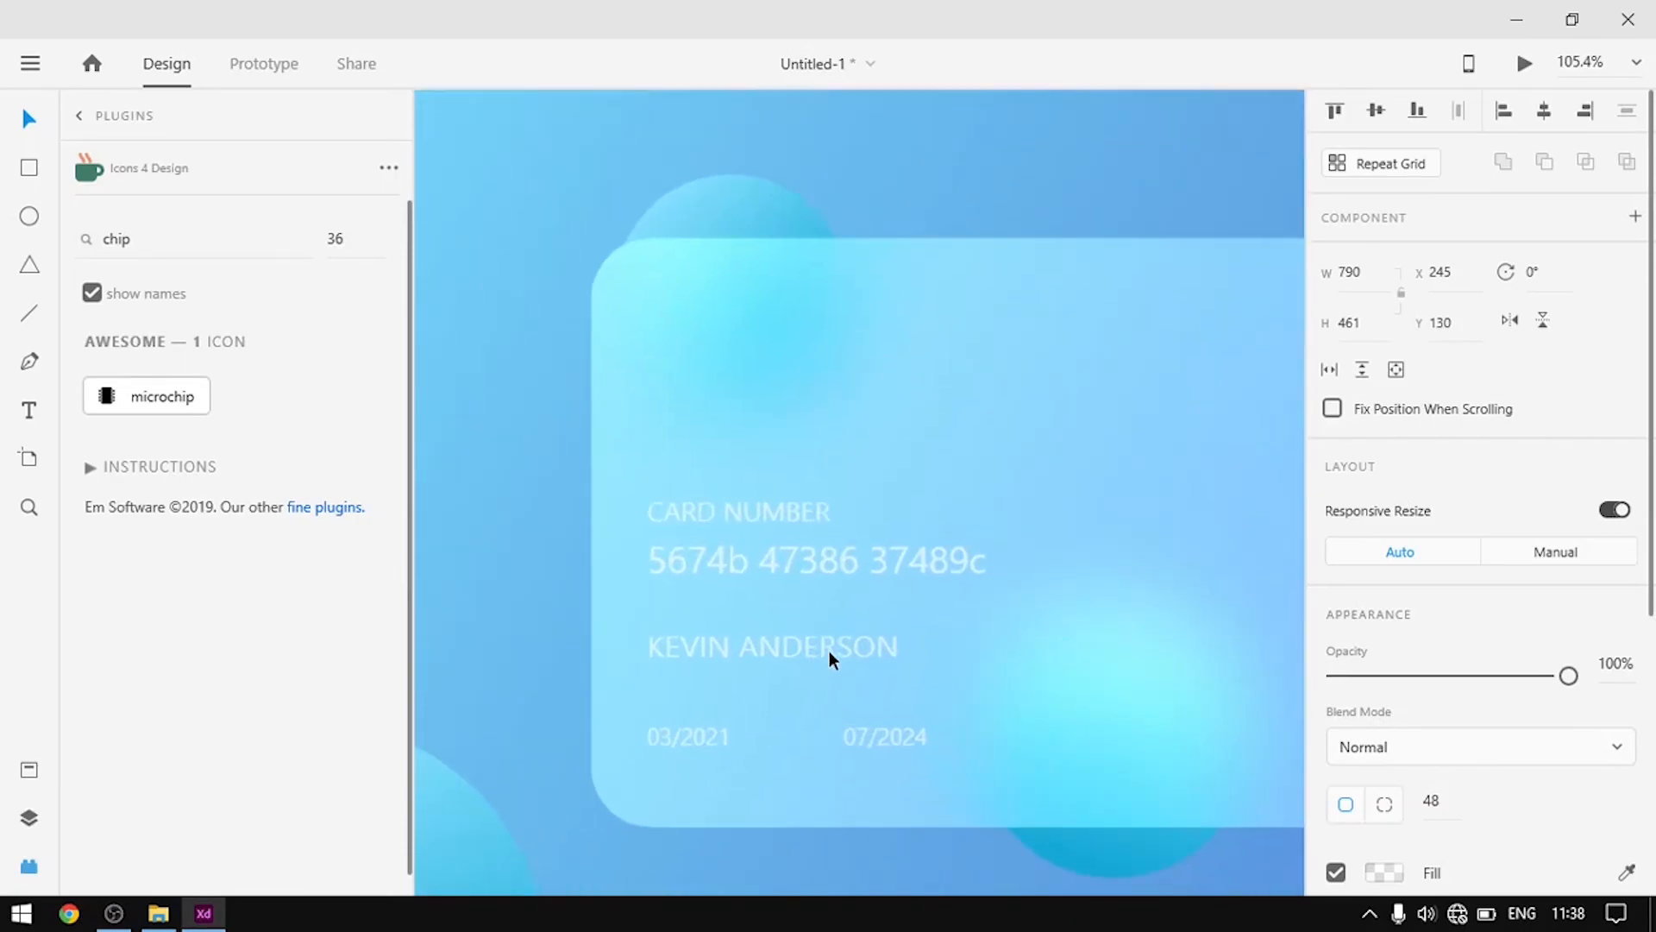
{"action": "scroll", "coordinate": [922, 542], "scroll_direction": "up", "scroll_amount": 2}
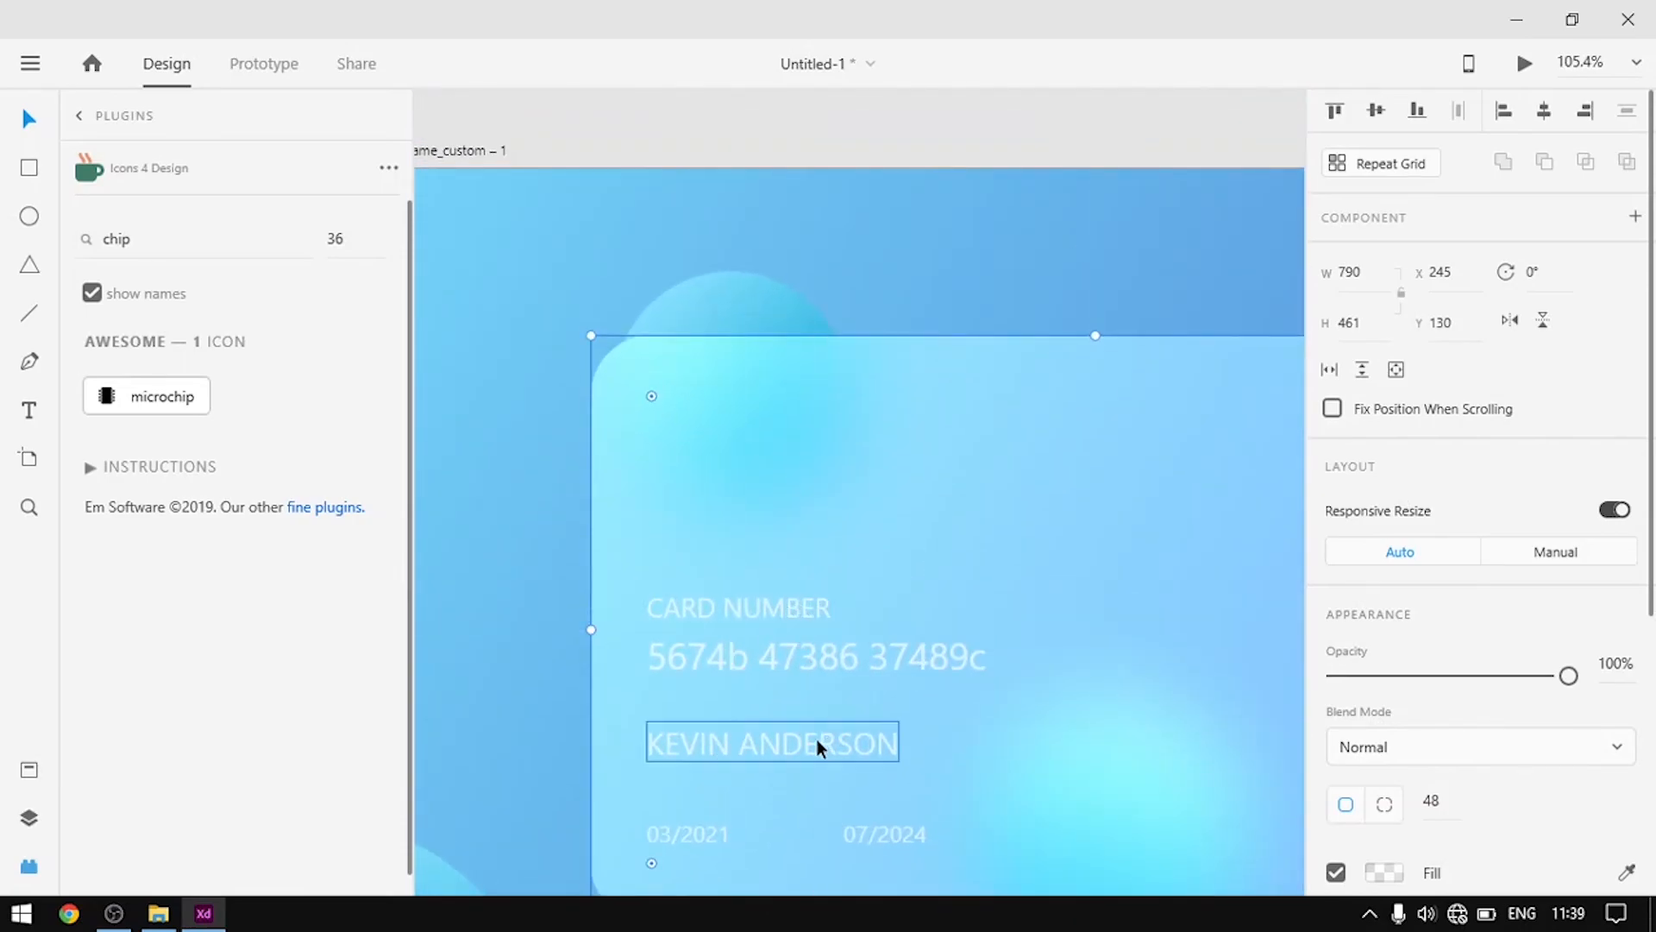
{"action": "left_click", "coordinate": [809, 743]}
{"action": "left_click_drag", "start_coordinate": [809, 742], "coordinate": [804, 421]}
{"action": "scroll", "coordinate": [914, 440], "scroll_direction": "right", "scroll_amount": 4}
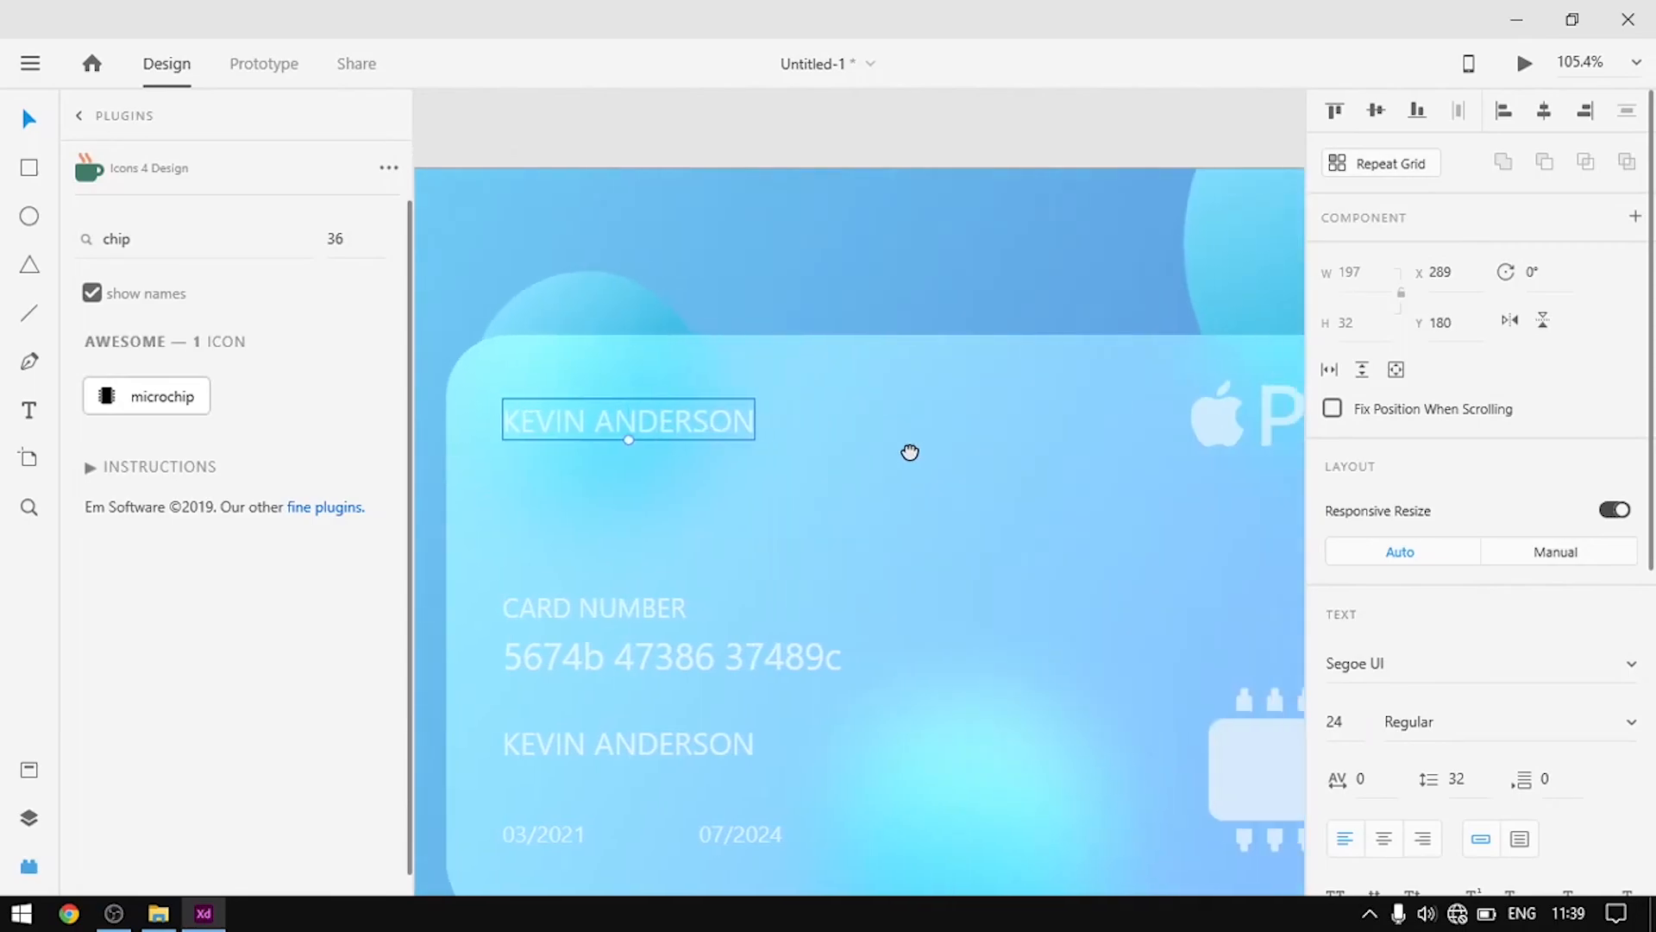
{"action": "mouse_move", "coordinate": [676, 421]}
{"action": "left_mouse_down"}
{"action": "mouse_move", "coordinate": [676, 402]}
{"action": "mouse_move", "coordinate": [680, 419]}
{"action": "left_mouse_up"}
{"action": "left_click", "coordinate": [902, 509]}
{"action": "scroll", "coordinate": [966, 507], "scroll_direction": "left", "scroll_amount": 3}
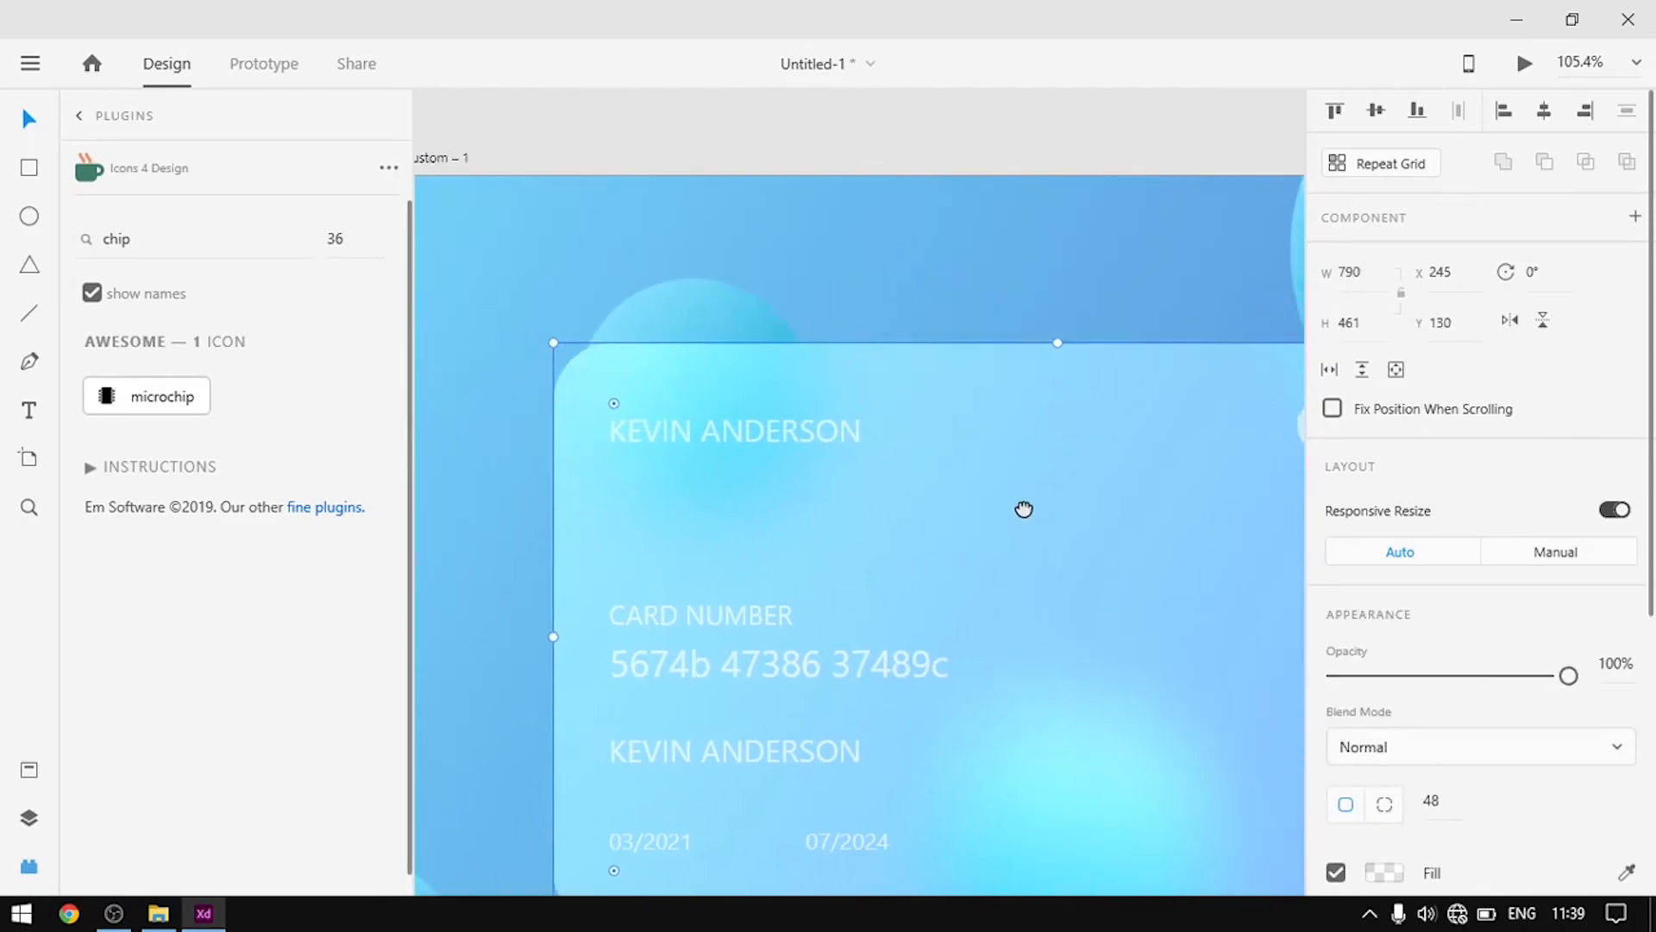
{"action": "scroll", "coordinate": [750, 483], "scroll_direction": "up", "scroll_amount": 5}
{"action": "double_click", "coordinate": [940, 381]}
{"action": "key", "text": "BackSpace"}
{"action": "type", "text": "MAS"}
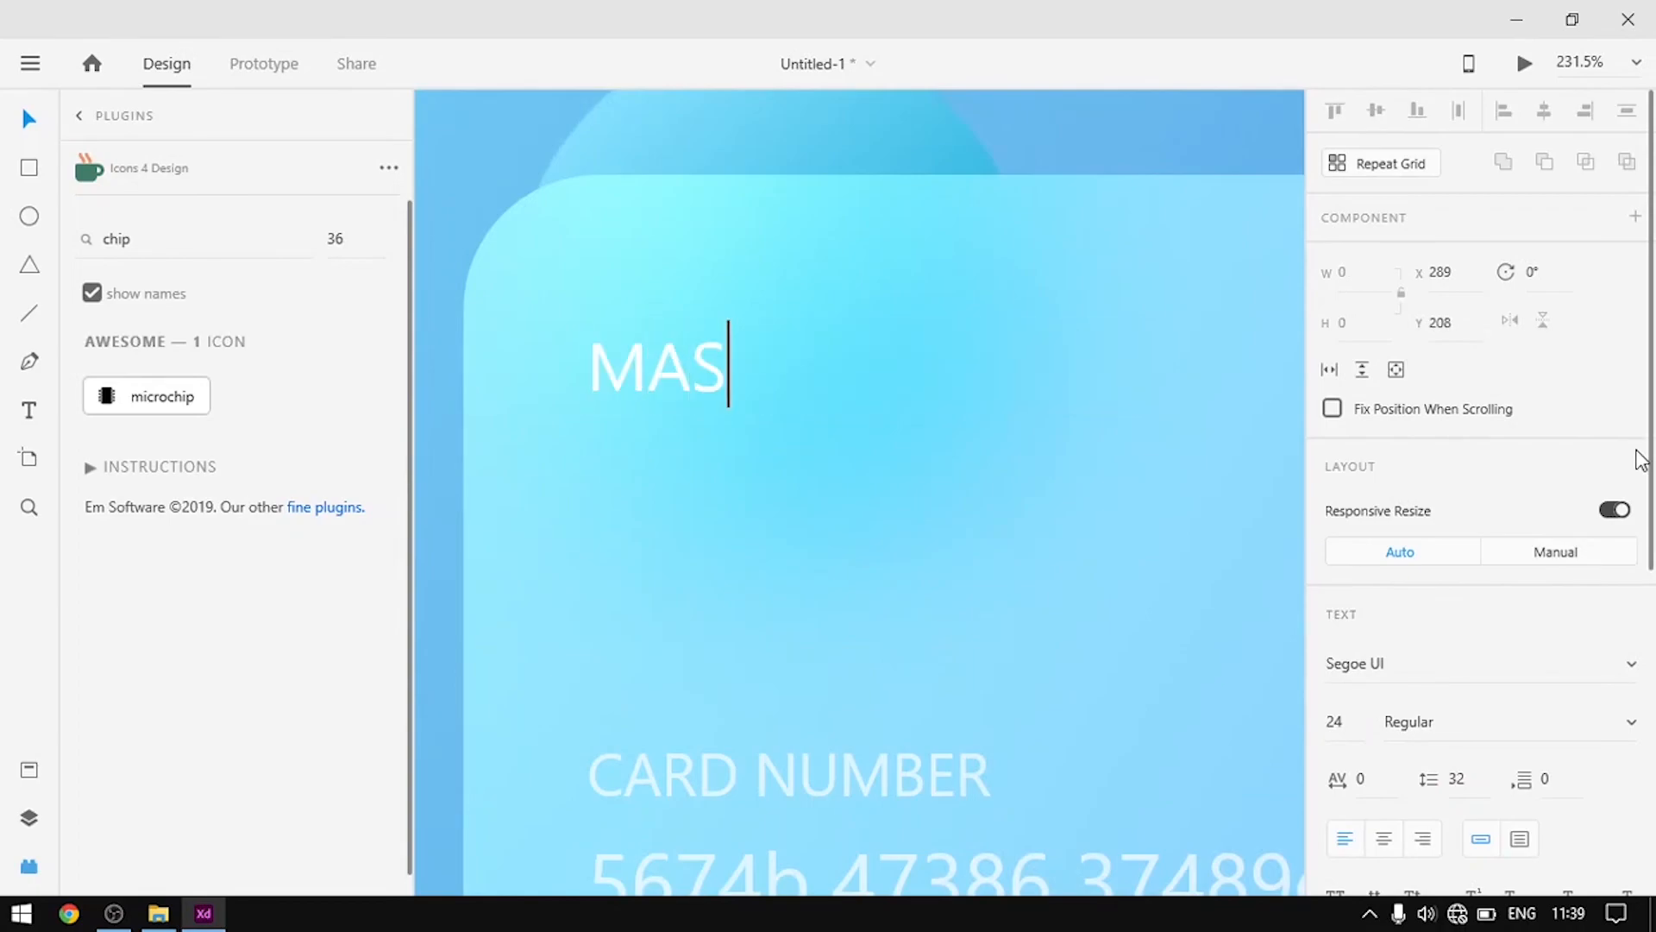
{"action": "type", "text": "TER CARD"}
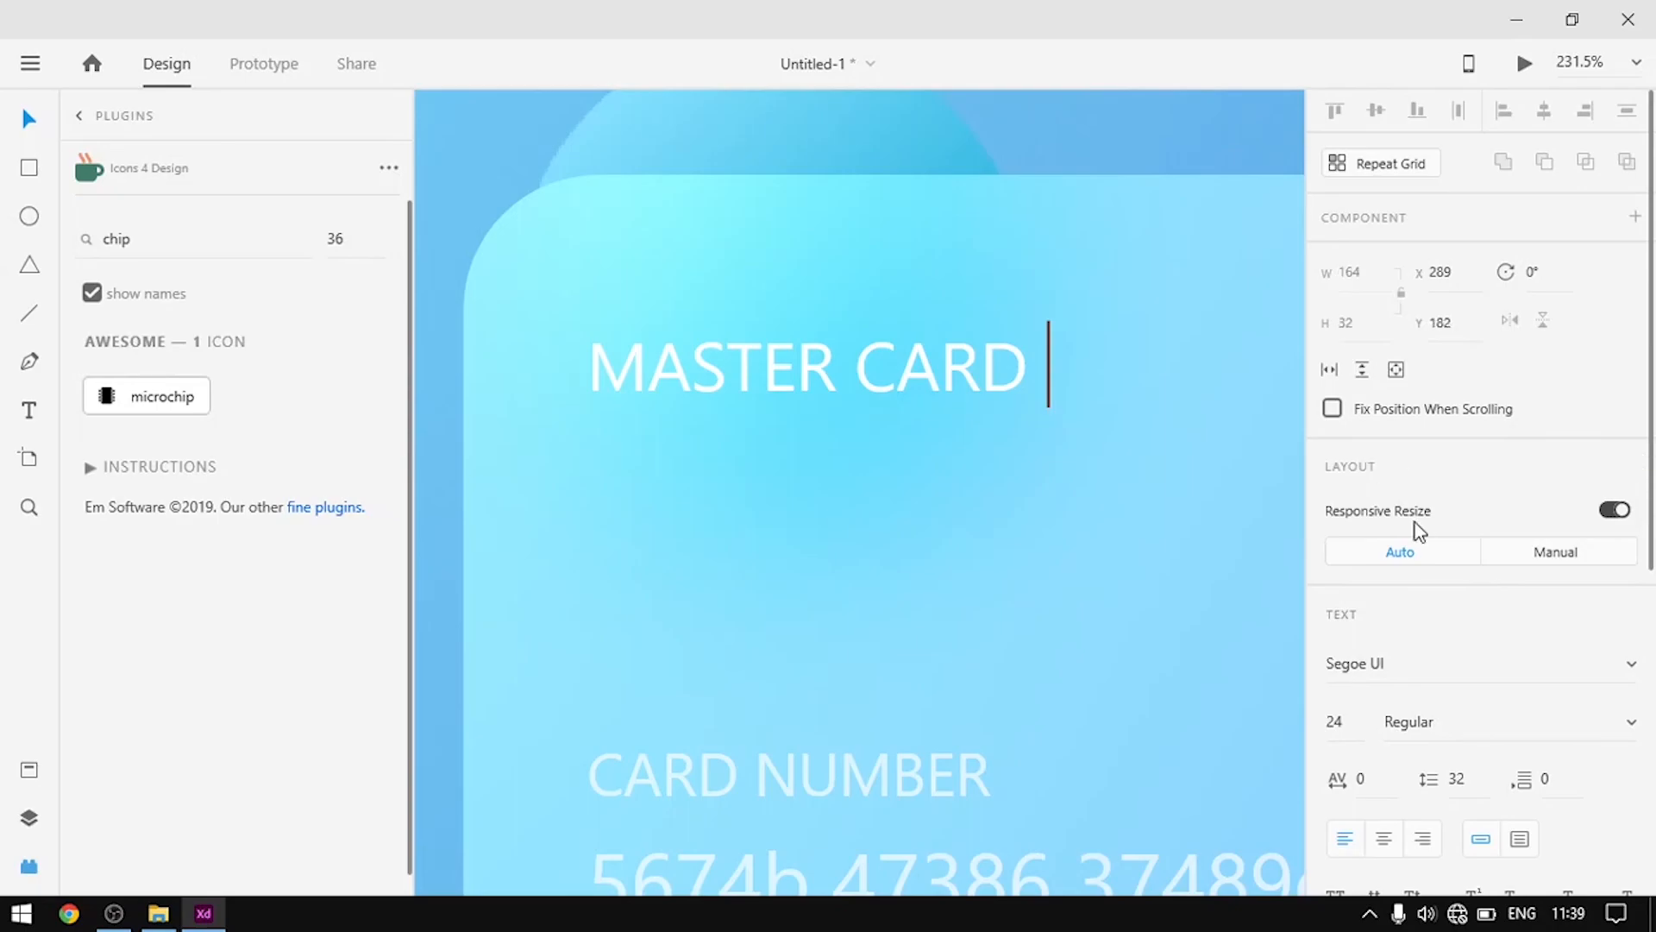
Set the MASTER CARD title's font to Futura Bk BT
{"action": "left_click", "coordinate": [840, 366]}
{"action": "left_click_drag", "start_coordinate": [1035, 373], "coordinate": [586, 371]}
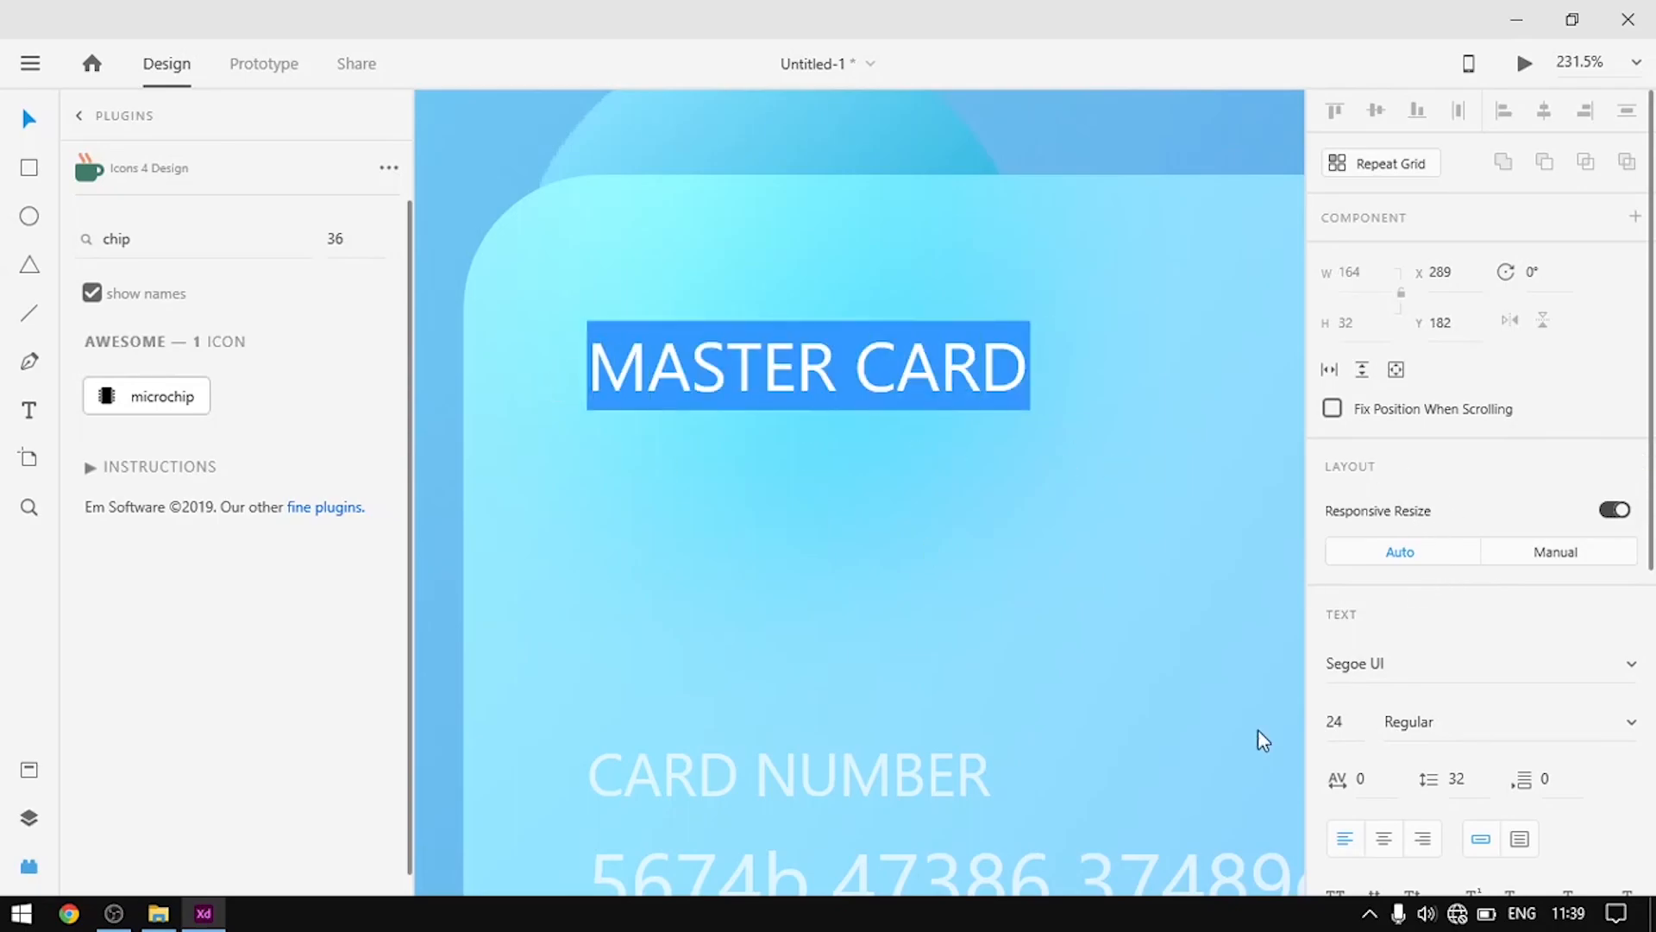
{"action": "left_click", "coordinate": [1422, 667]}
{"action": "type", "text": "Futura Bk BT"}
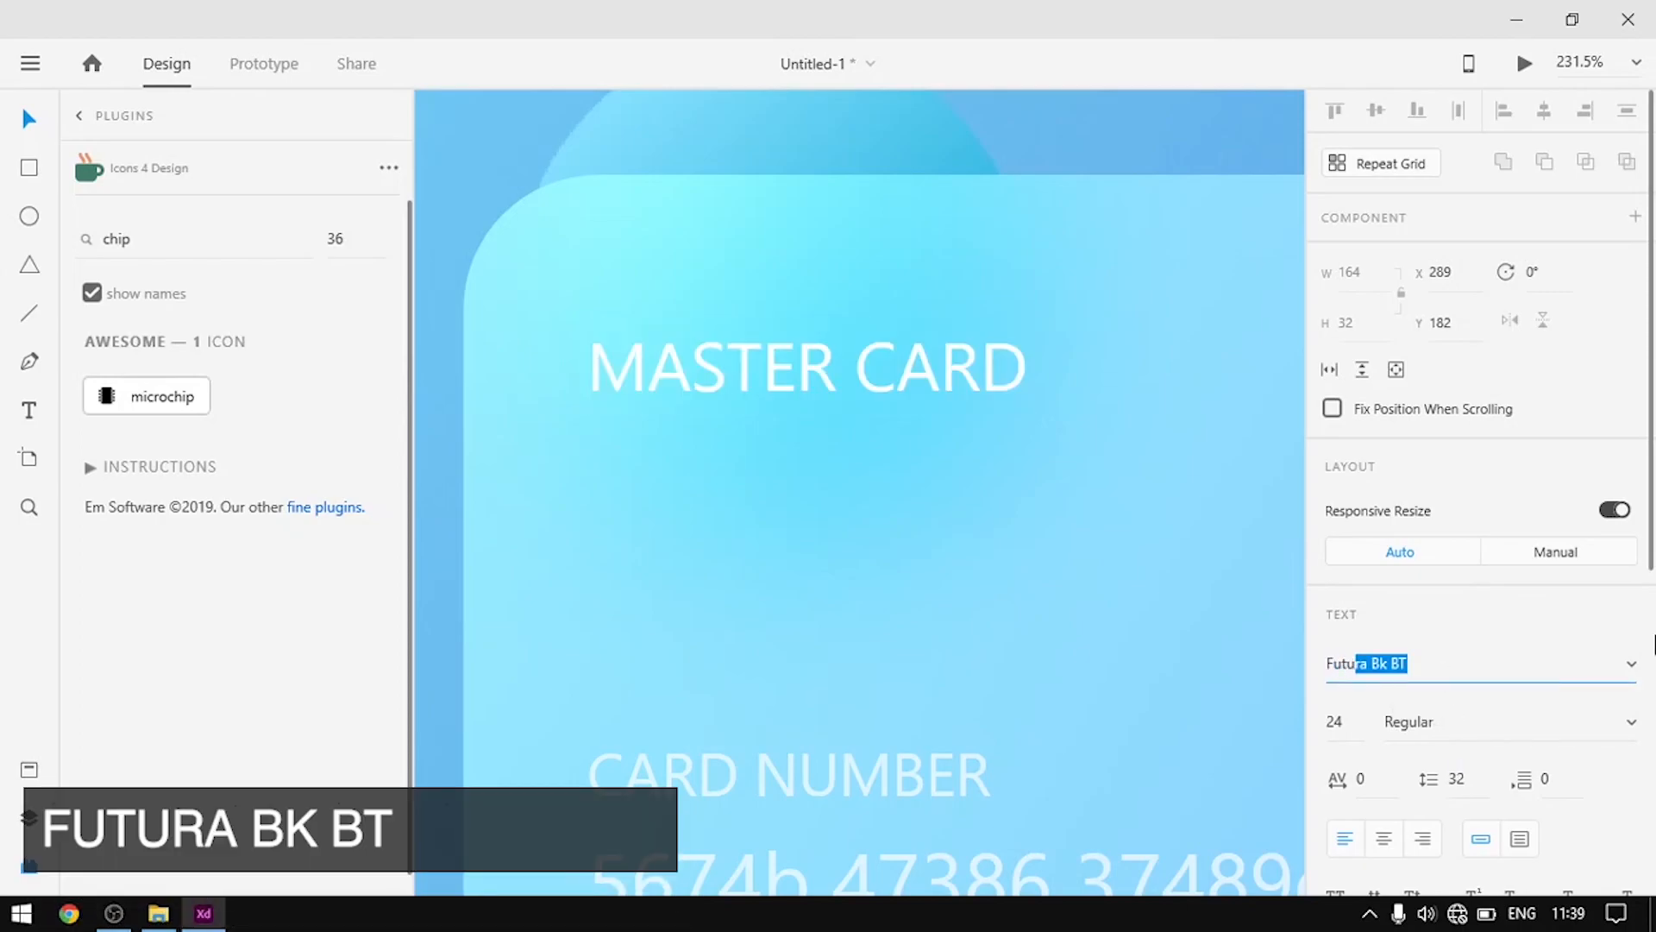
{"action": "key", "text": "Return"}
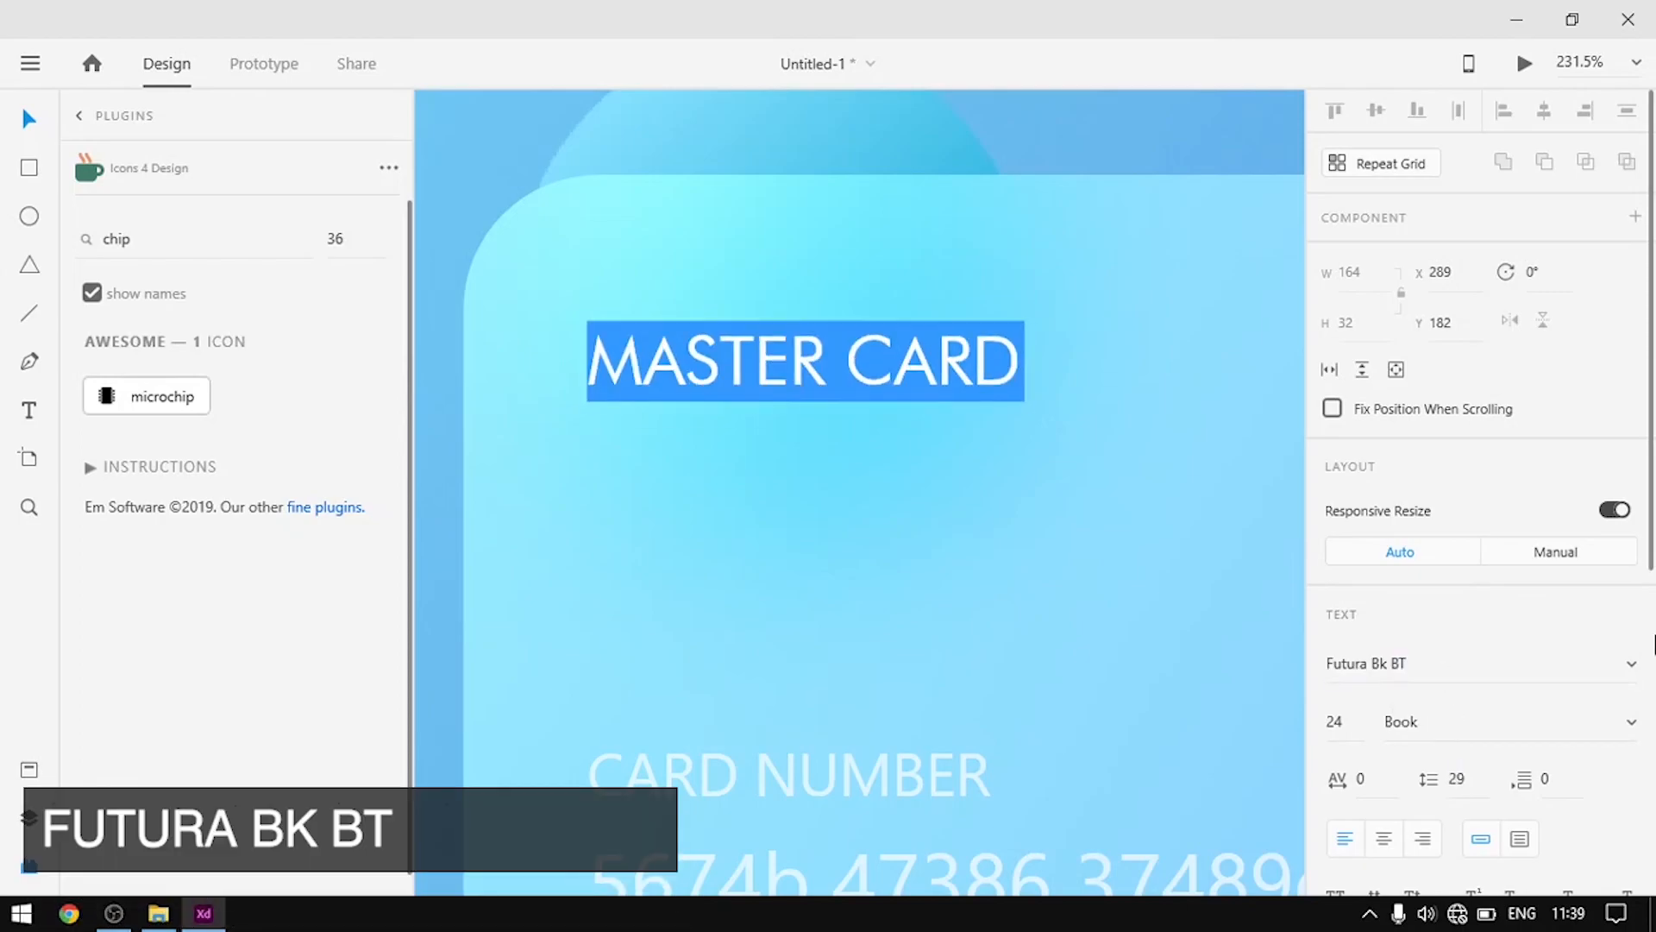
{"action": "key", "text": "Escape"}
{"action": "key", "text": "alt"}
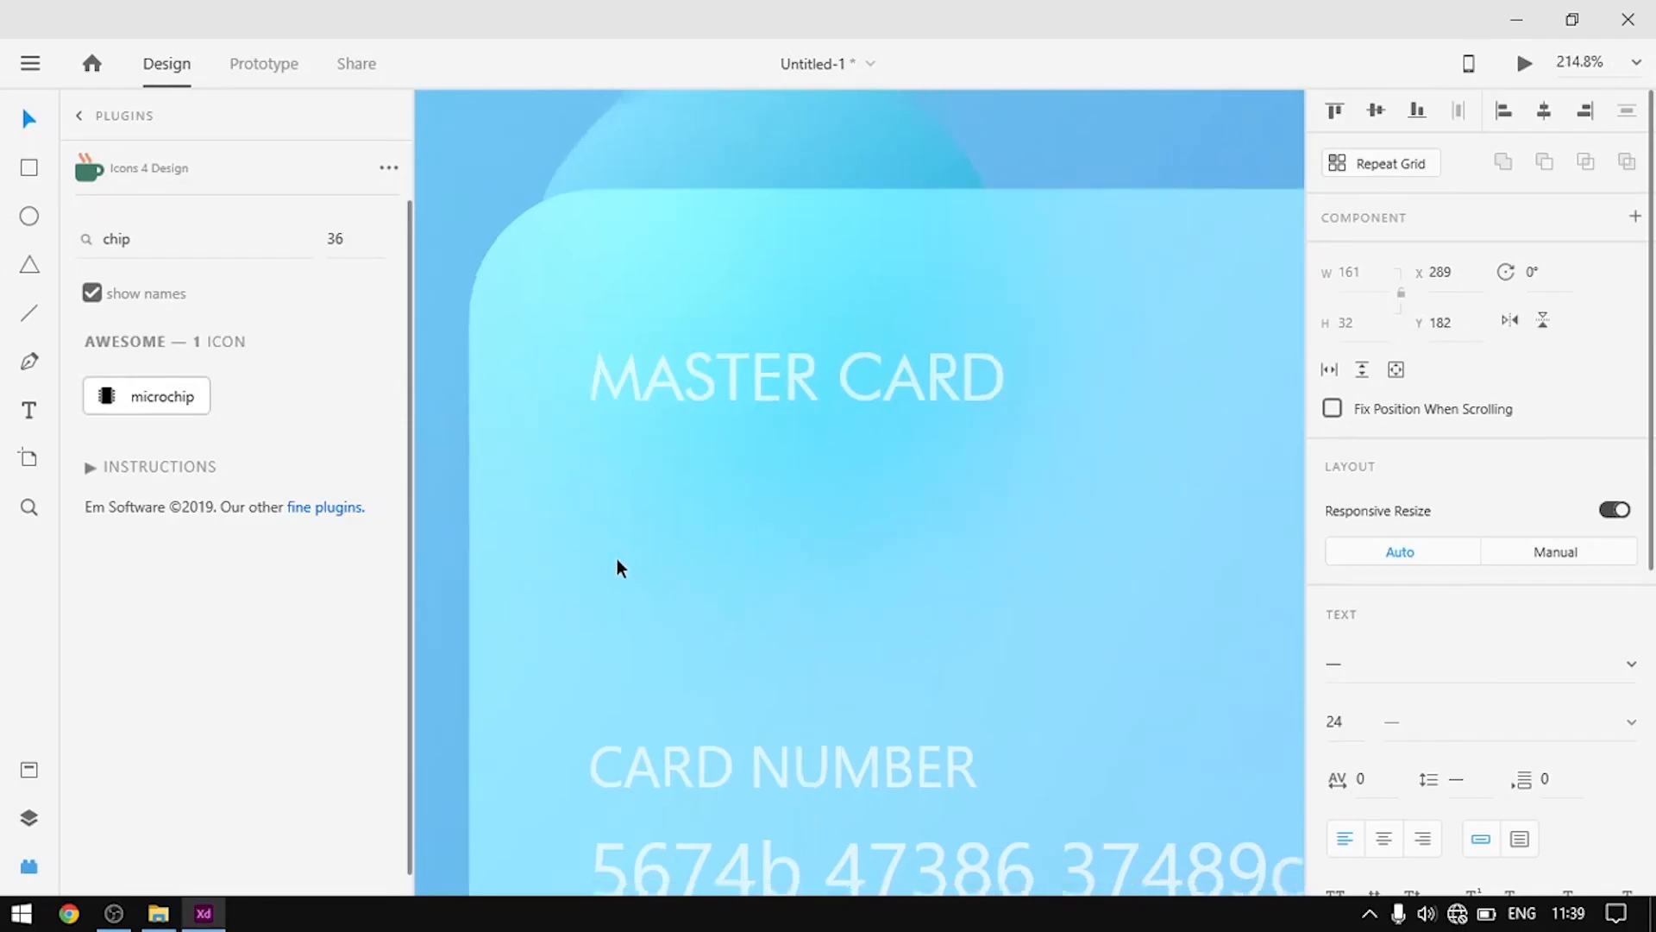
{"action": "scroll", "coordinate": [618, 558], "scroll_direction": "down", "scroll_amount": 6}
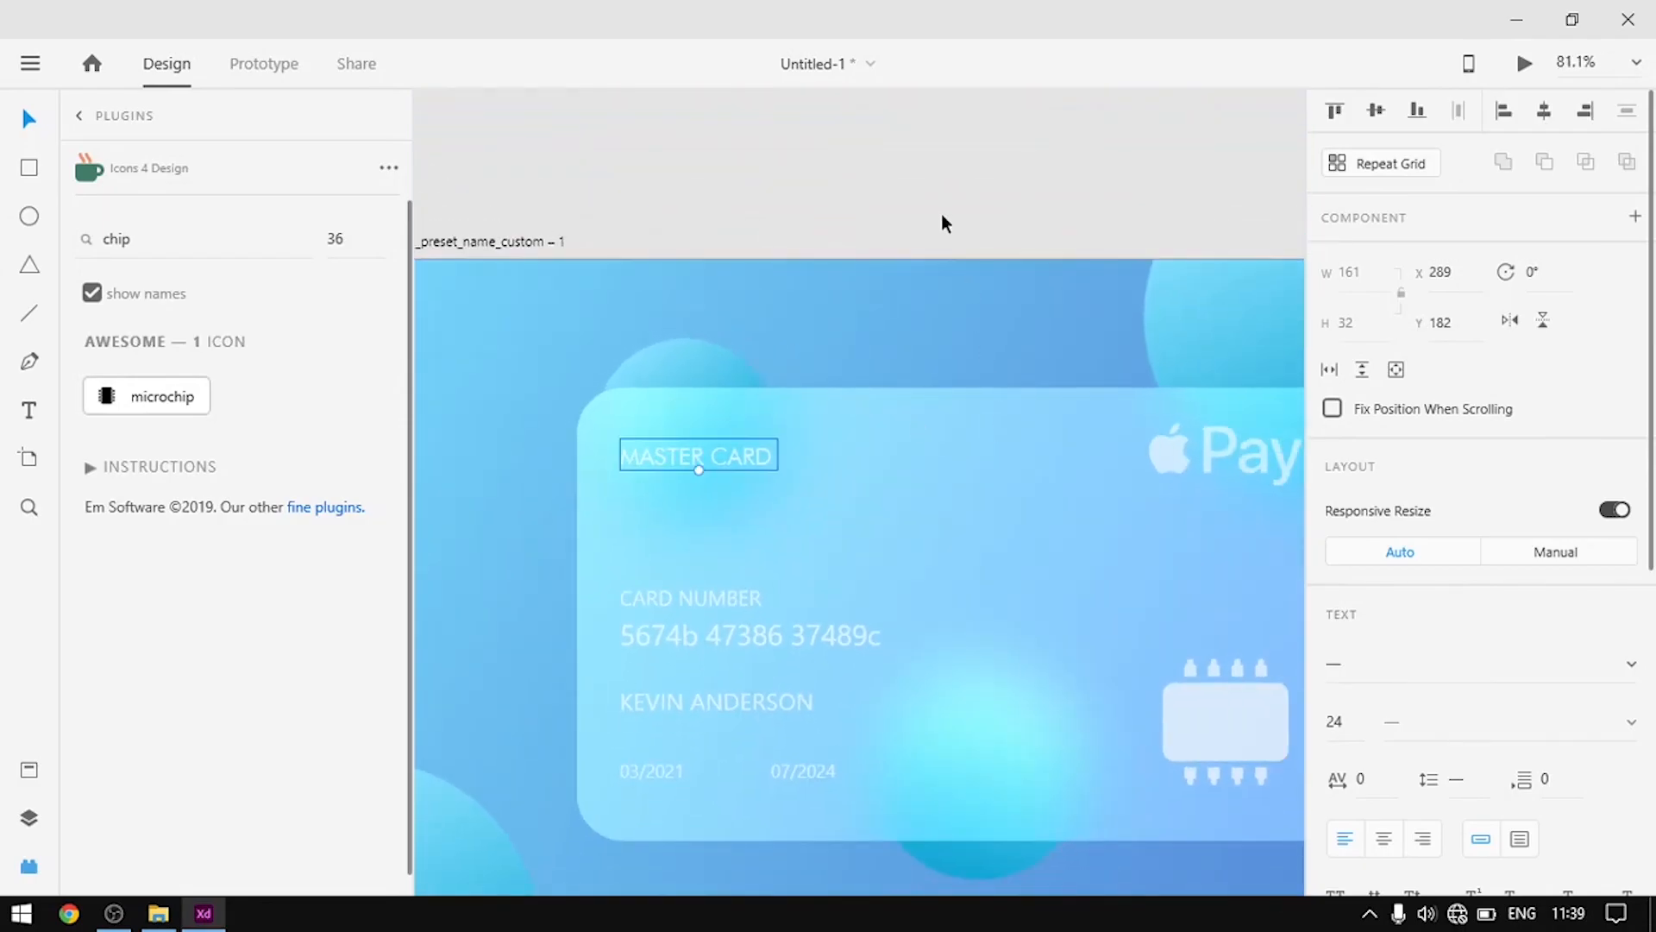
{"action": "left_click", "coordinate": [936, 191]}
{"action": "scroll", "coordinate": [645, 507], "scroll_direction": "down", "scroll_amount": 3}
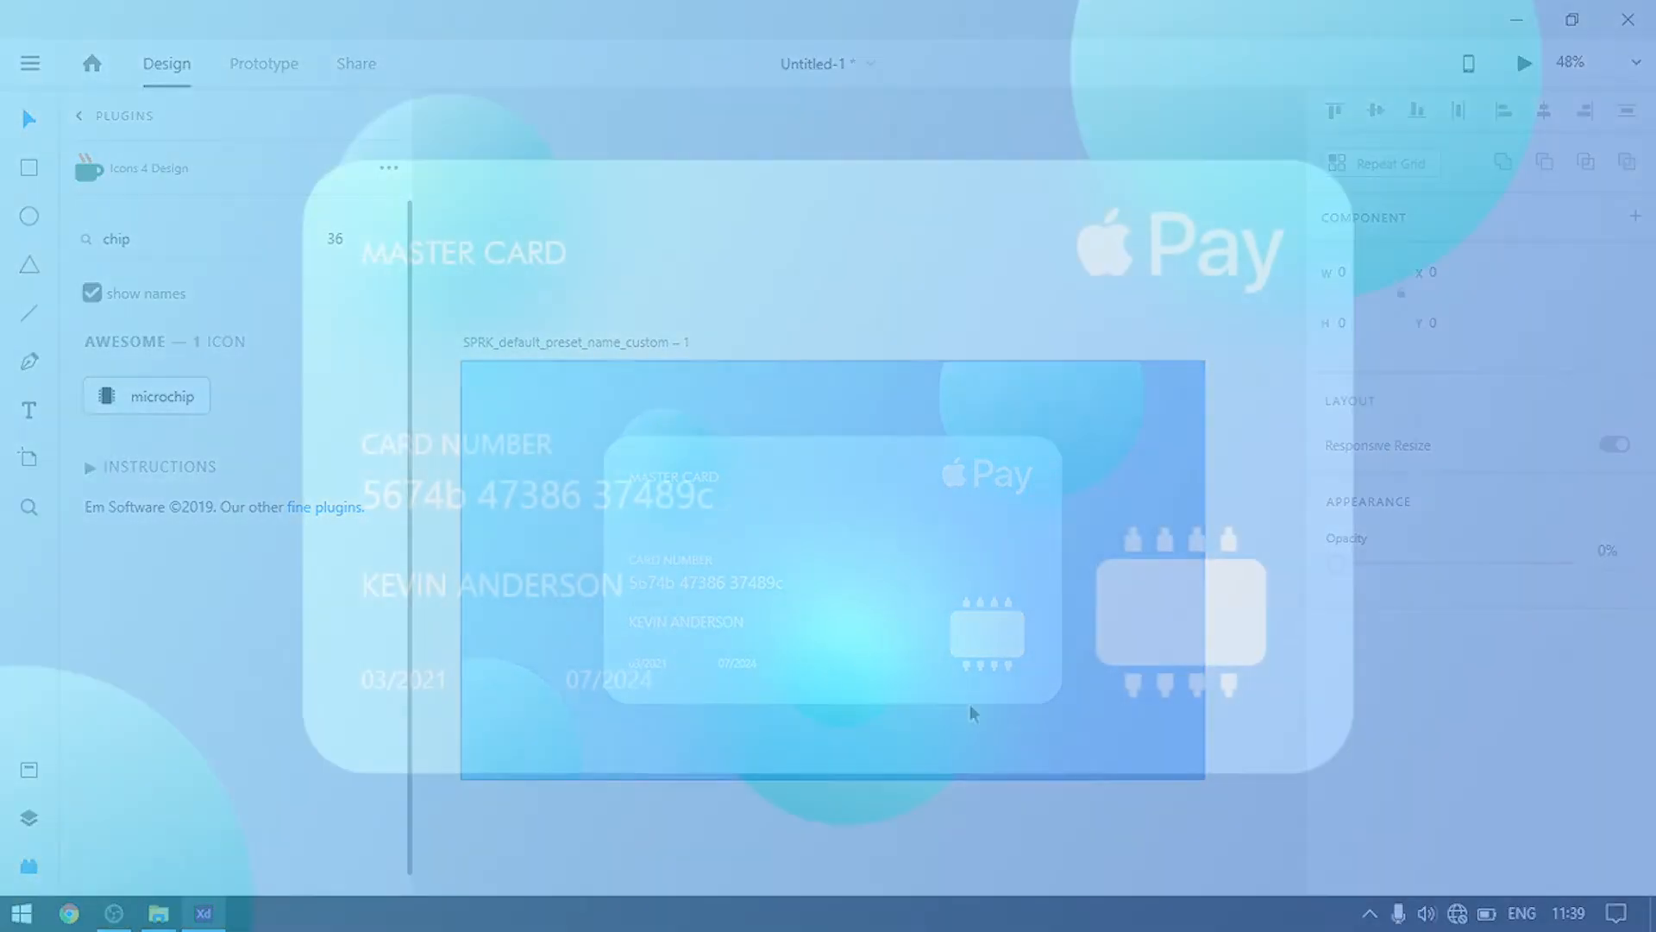